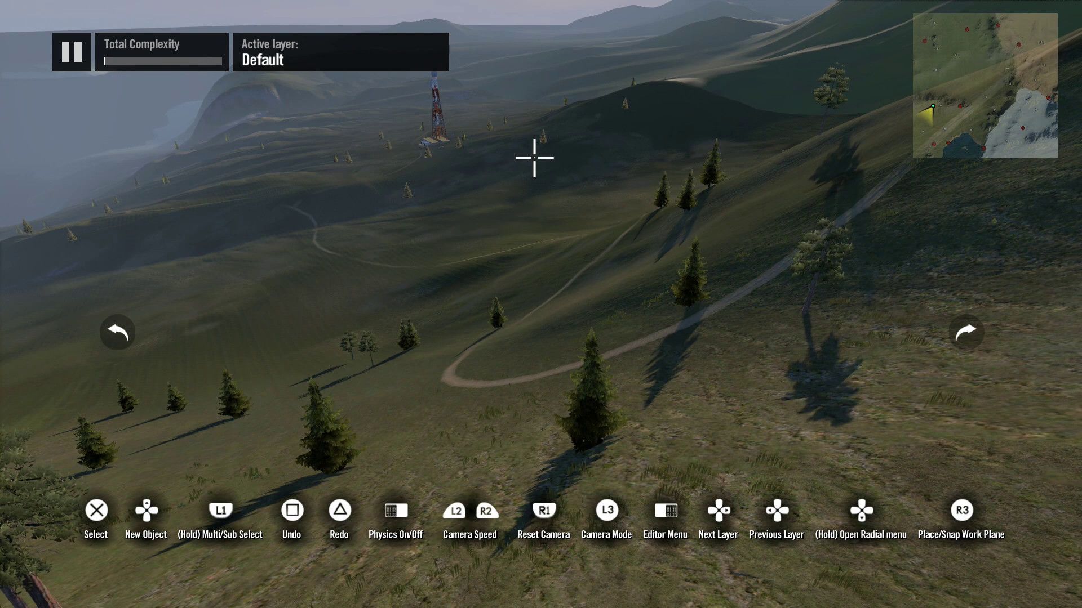
# Pitch the editor camera up until the sky and the low sun over the hills fill the view.
pyautogui.moveTo(533, 158); pyautogui.dragTo(535, 10, button='middle')
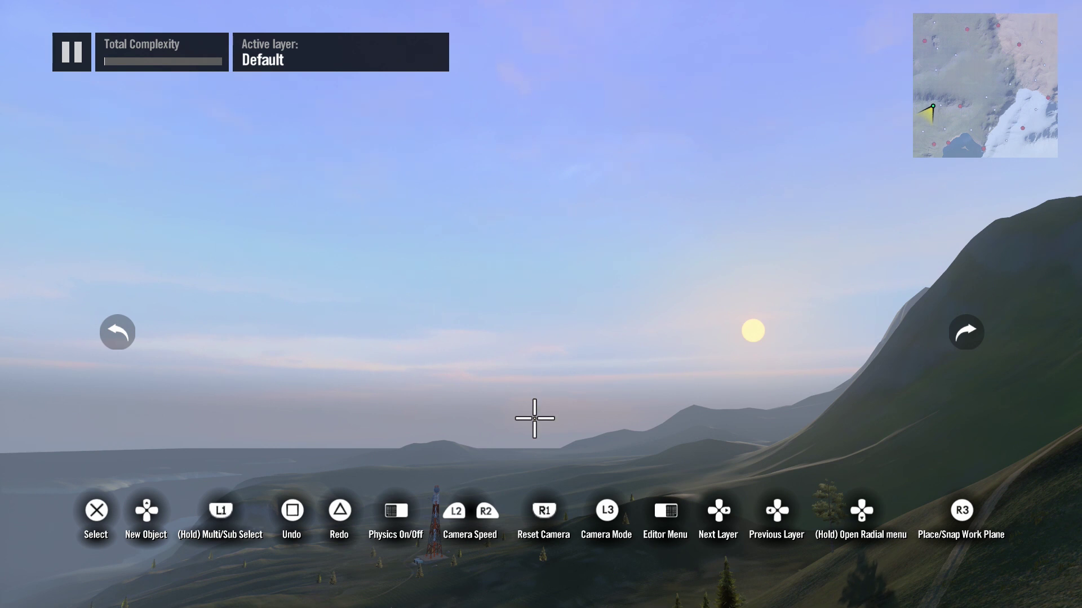
# Open Environment Settings through the radial menu's Track Settings entry.
pyautogui.press('Escape')
pyautogui.press('Down')
pyautogui.press('Down')
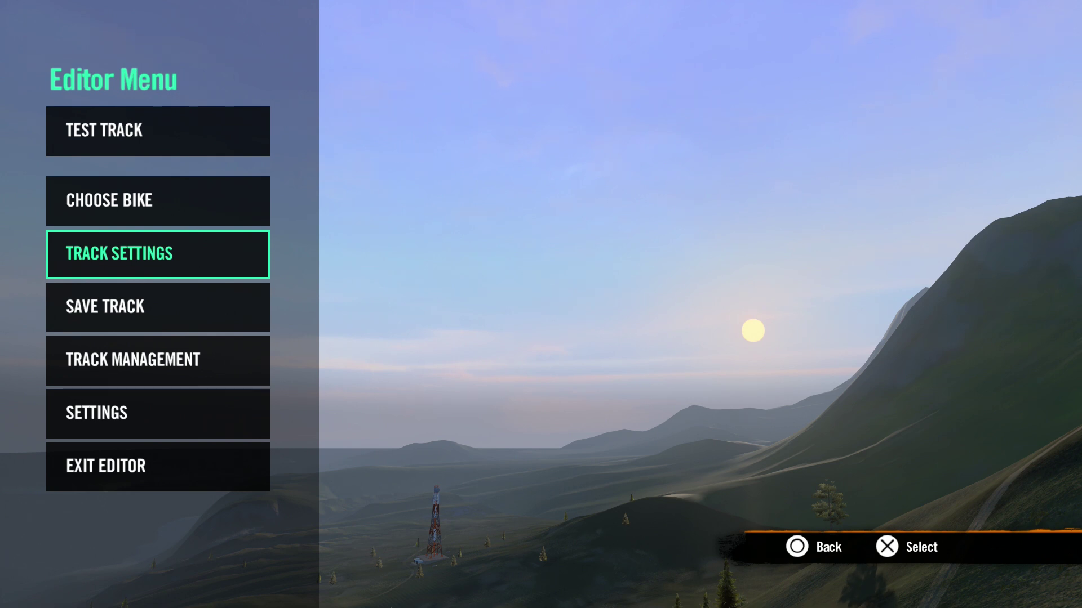
pyautogui.press('Escape')
pyautogui.press('Tab')
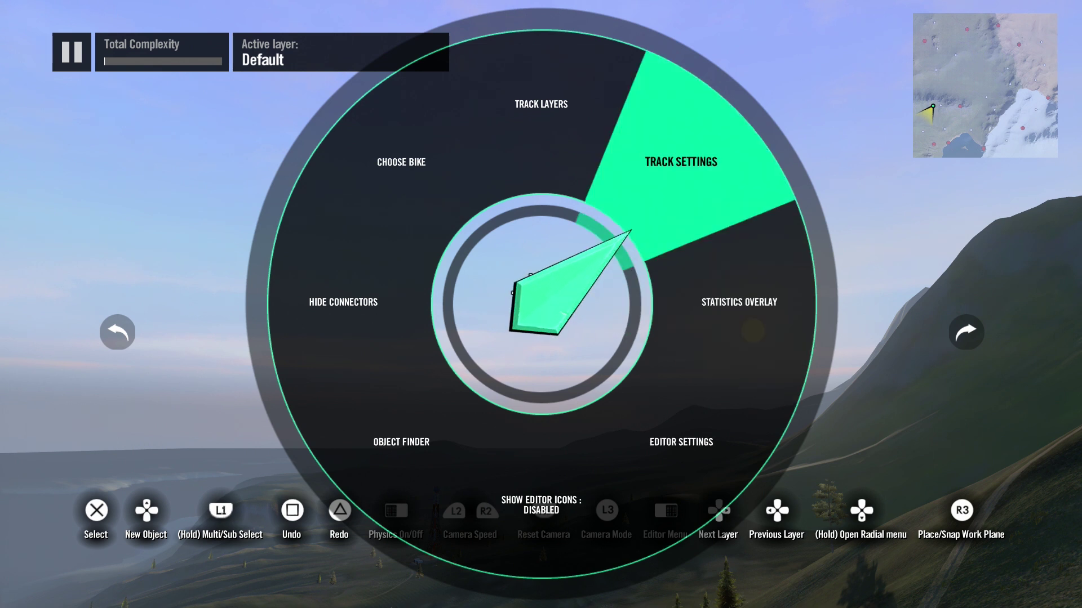
pyautogui.press('Return')
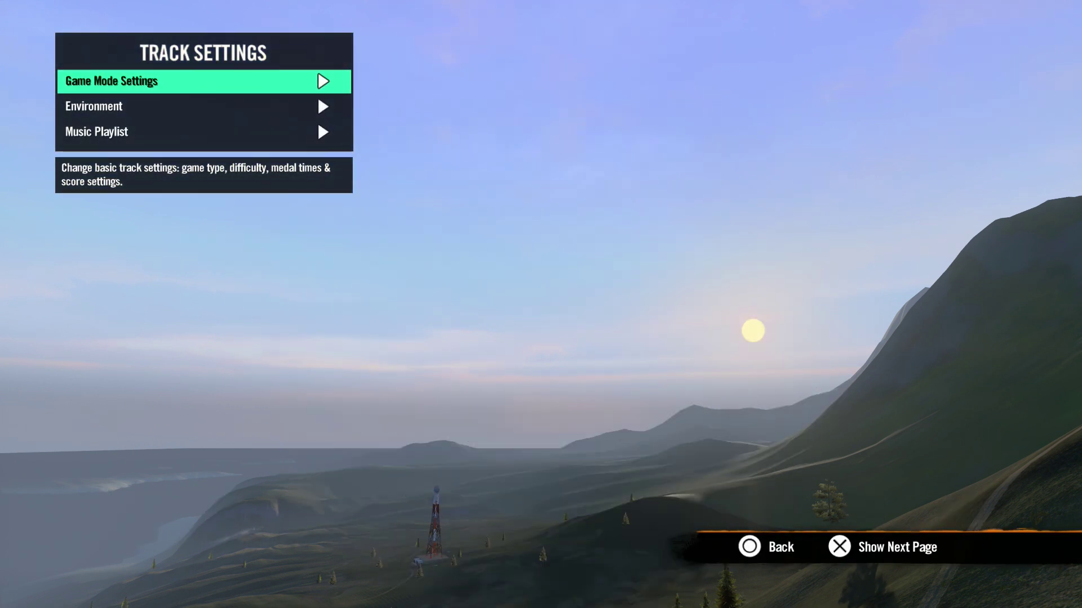
pyautogui.press('Down')
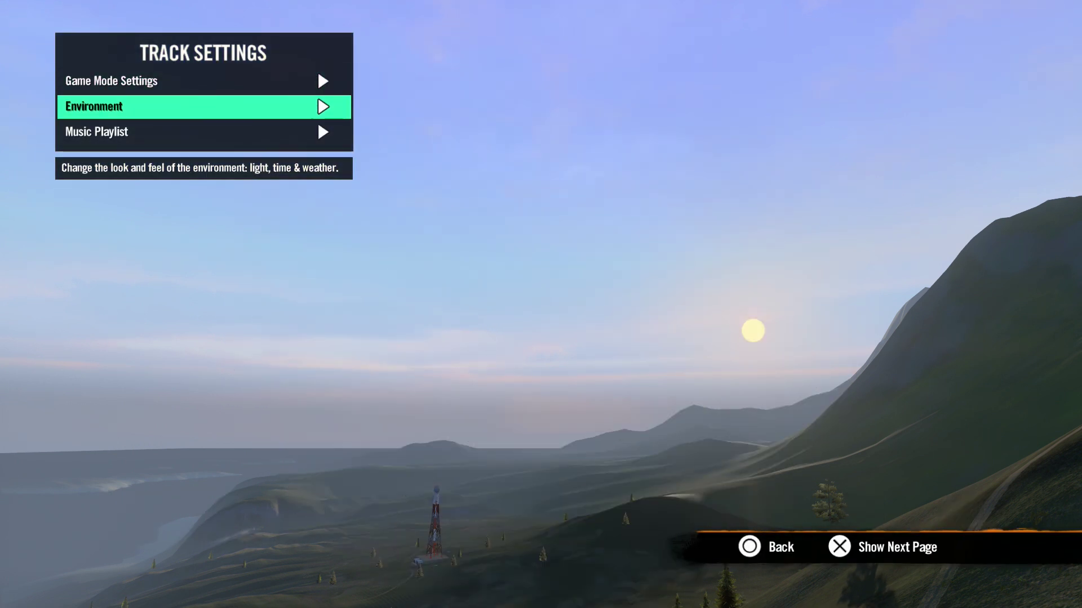
pyautogui.press('Escape')
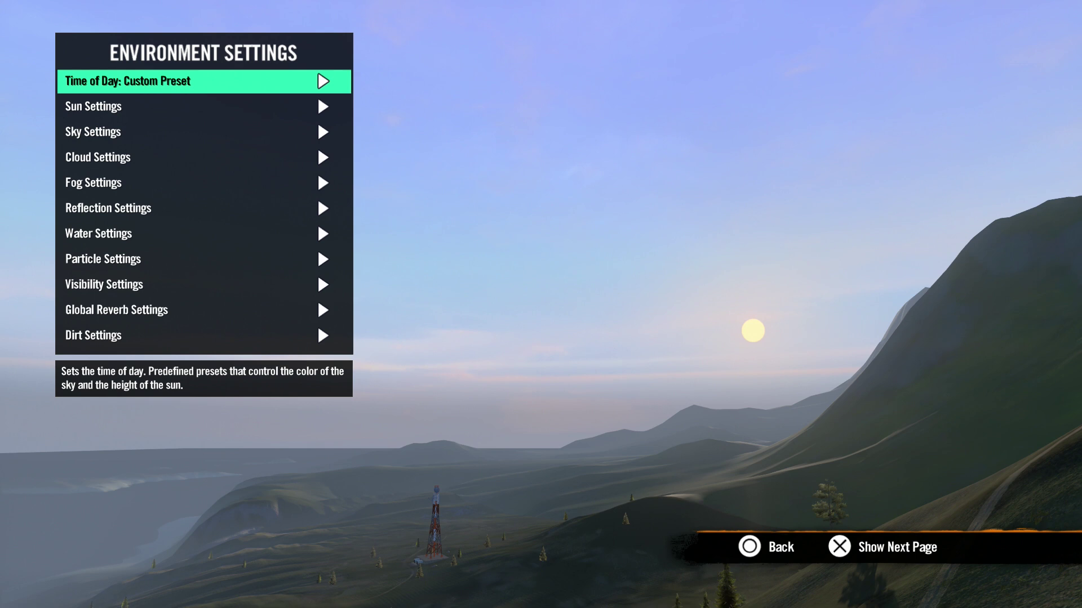
pyautogui.press('Return')
pyautogui.press('Down')
pyautogui.press('Down')
pyautogui.press('Down')
pyautogui.press('Down')
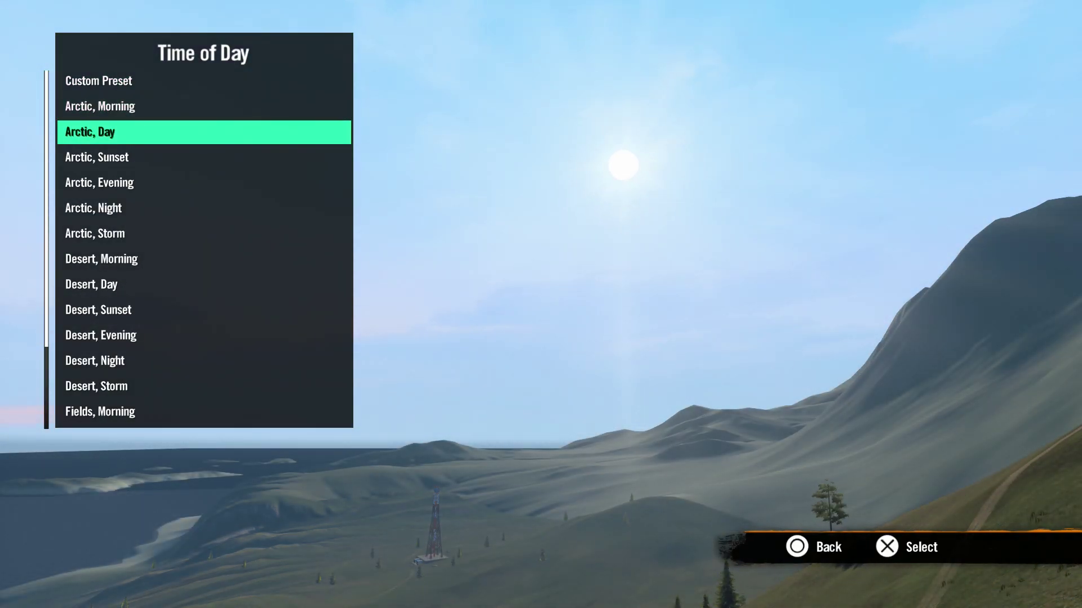
pyautogui.press('Down')
pyautogui.press('Down')
pyautogui.press('Down')
pyautogui.press('Down')
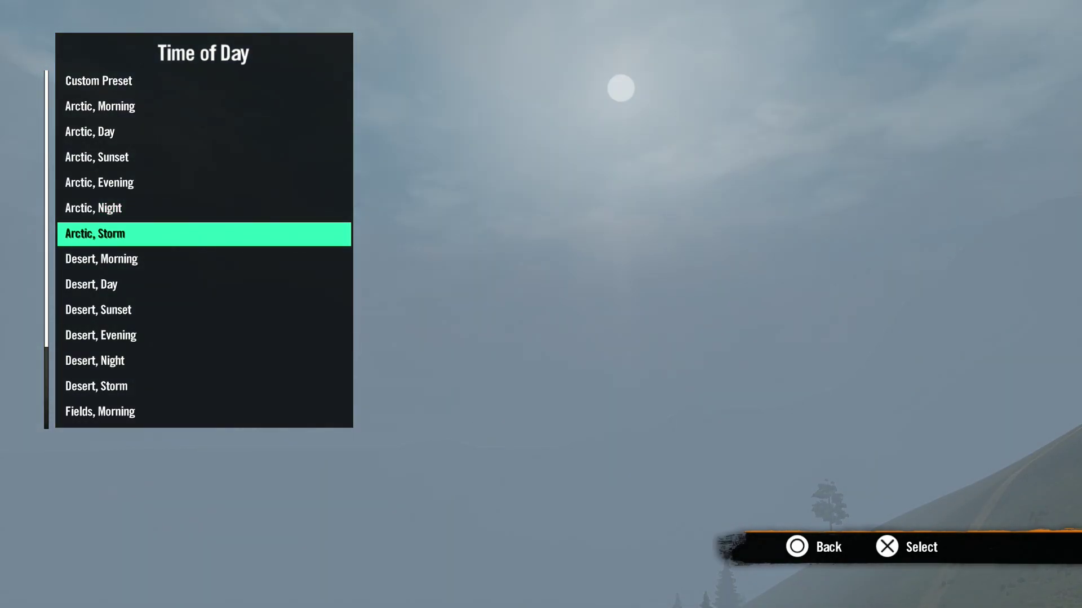
pyautogui.press('Down')
pyautogui.press('Down')
pyautogui.press('Down')
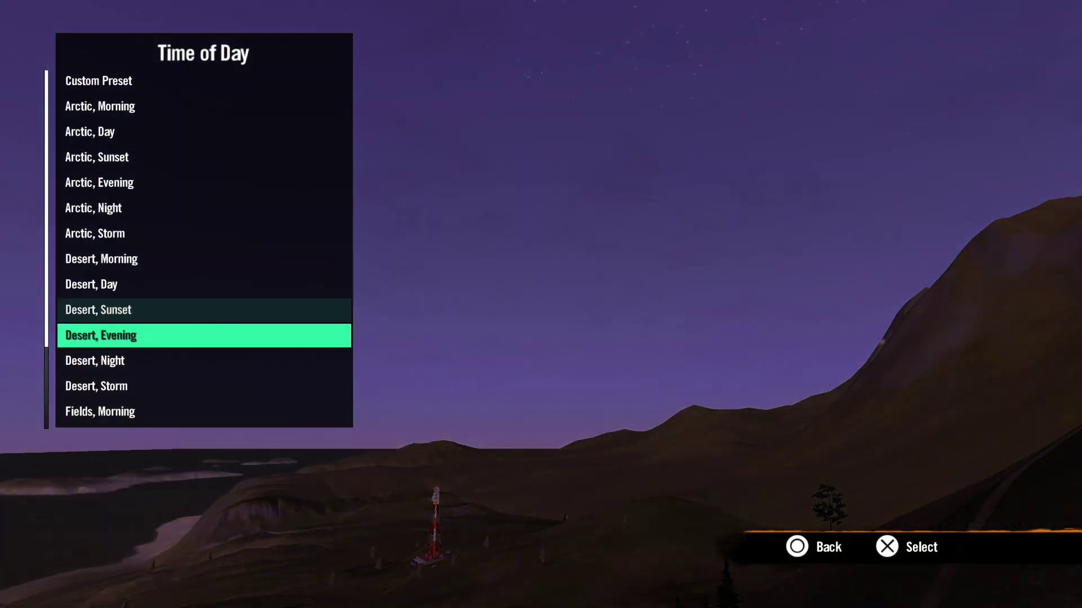
pyautogui.press('Down')
pyautogui.press('Down')
pyautogui.press('Down')
pyautogui.press('Down')
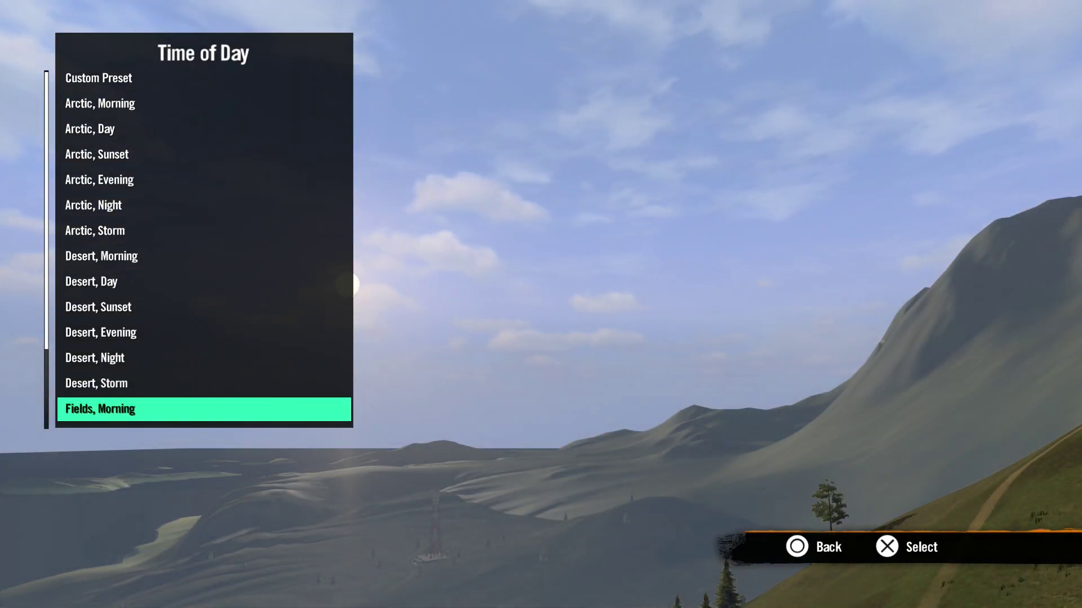
pyautogui.press('Escape')
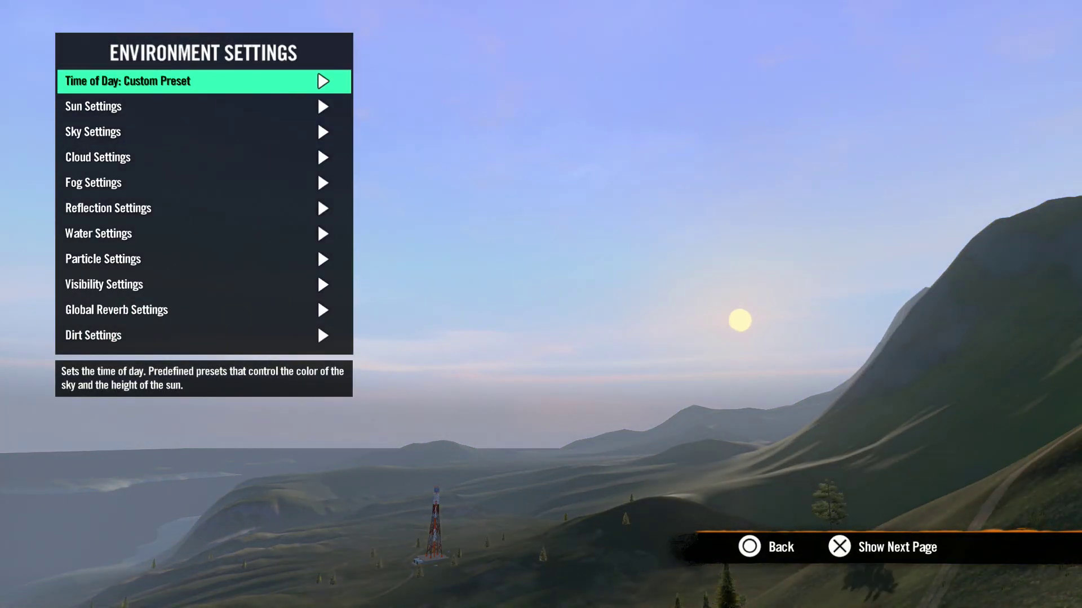
# Open Sun Settings and preview the moon, sunset and eclipse textures, keeping Sun.
pyautogui.press('Down')
pyautogui.press('Return')
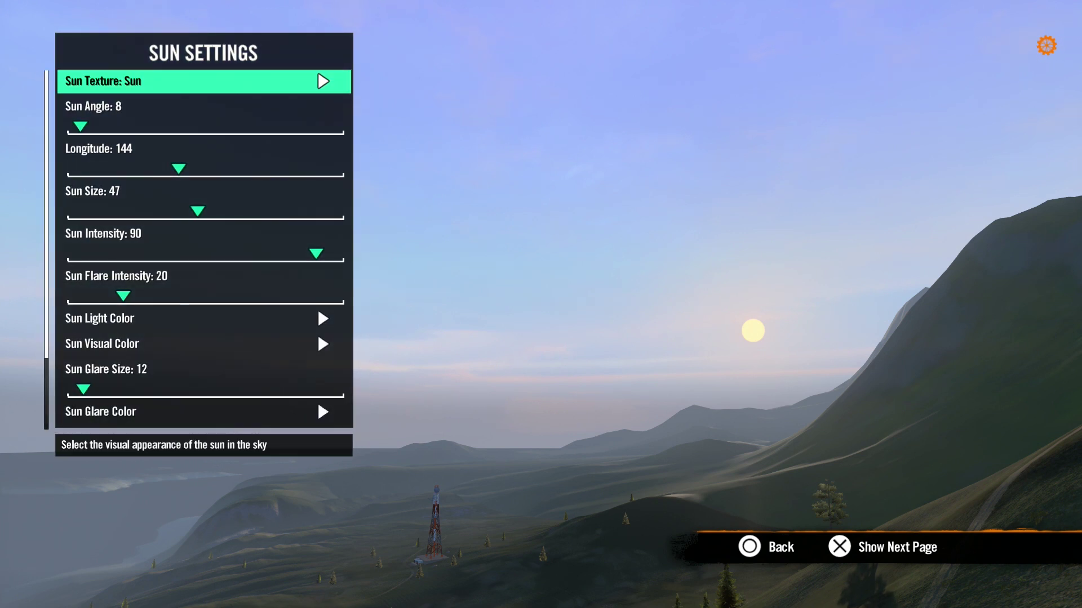
pyautogui.press('Return')
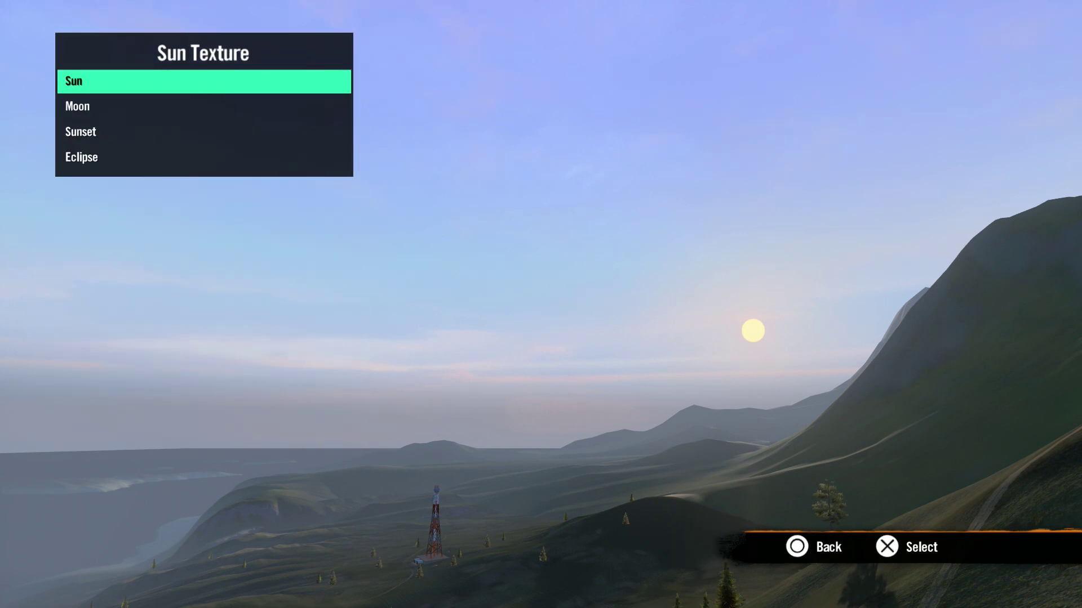
pyautogui.press('Down')
pyautogui.press('Down')
pyautogui.press('Down')
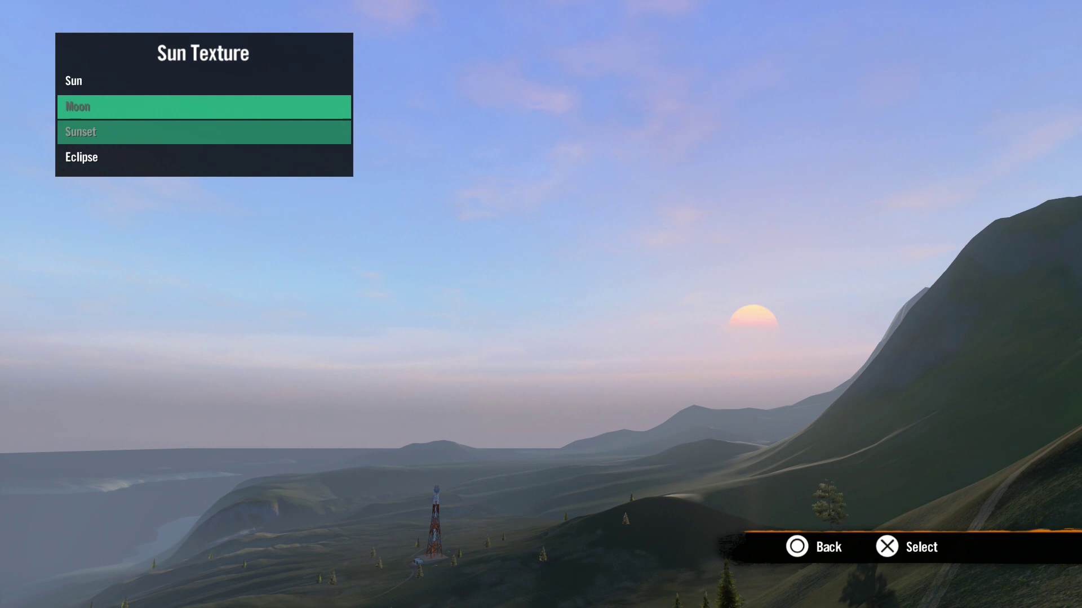
pyautogui.press('Escape')
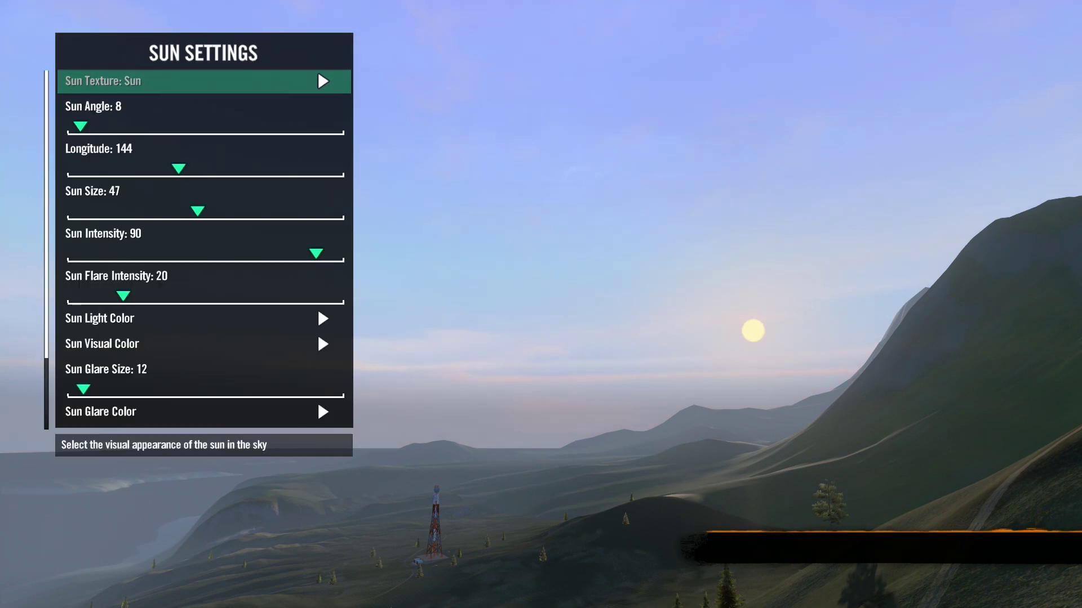
# Set Sun Angle to 11 and Longitude to 142.
pyautogui.press('Down')
pyautogui.press('Right')
pyautogui.press('Right')
pyautogui.press('Right')
pyautogui.press('Right')
pyautogui.press('Right')
pyautogui.press('Right')
pyautogui.press('Right')
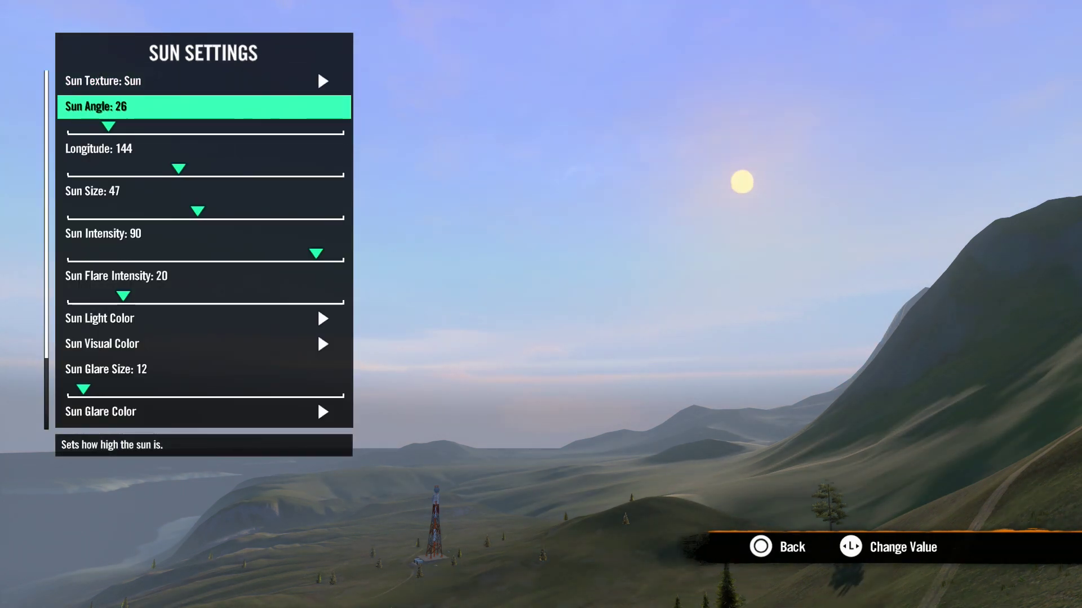
pyautogui.press('Left')
pyautogui.press('Left')
pyautogui.press('Left')
pyautogui.press('Left')
pyautogui.press('Left')
pyautogui.press('Left')
pyautogui.press('Left')
pyautogui.press('Left')
pyautogui.press('Left')
pyautogui.press('Left')
pyautogui.press('Left')
pyautogui.press('Left')
pyautogui.press('Left')
pyautogui.press('Left')
pyautogui.press('Left')
pyautogui.press('Left')
pyautogui.press('Left')
pyautogui.press('Left')
pyautogui.press('Left')
pyautogui.press('Left')
pyautogui.press('Right')
pyautogui.press('Right')
pyautogui.press('Right')
pyautogui.press('Right')
pyautogui.press('Right')
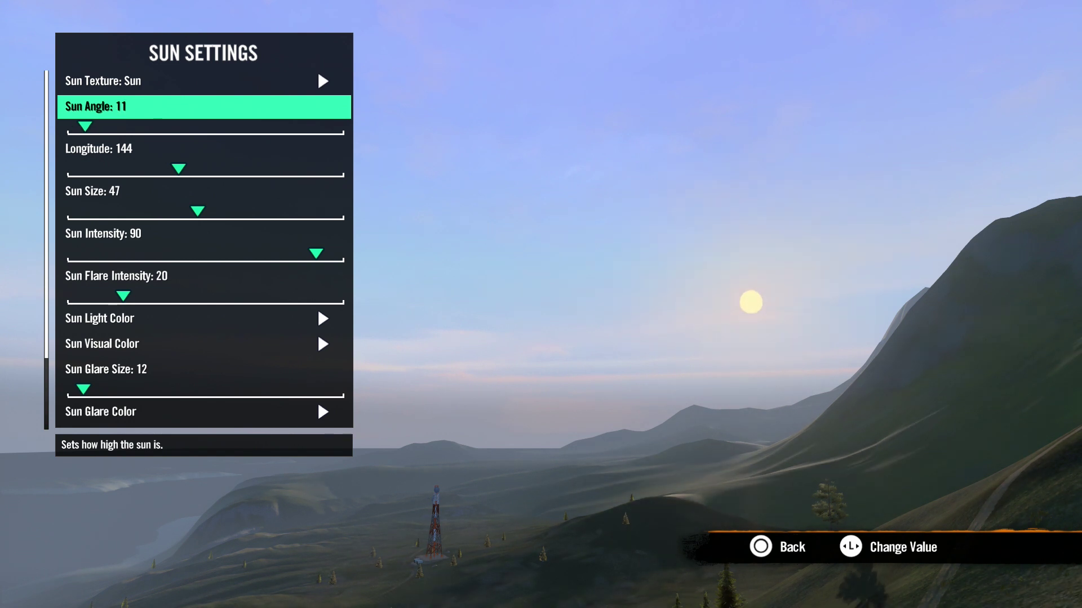
pyautogui.press('Down')
pyautogui.press('Left')
pyautogui.press('Left')
pyautogui.press('Left')
pyautogui.press('Left')
pyautogui.press('Left')
pyautogui.press('Left')
pyautogui.press('Left')
pyautogui.press('Left')
pyautogui.press('Left')
pyautogui.press('Left')
pyautogui.press('Left')
pyautogui.press('Left')
pyautogui.press('Left')
pyautogui.press('Left')
pyautogui.press('Left')
pyautogui.press('Left')
pyautogui.press('Left')
pyautogui.press('Left')
pyautogui.press('Left')
pyautogui.press('Left')
pyautogui.press('Right')
pyautogui.press('Right')
pyautogui.press('Right')
pyautogui.press('Right')
pyautogui.press('Right')
pyautogui.press('Right')
pyautogui.press('Right')
pyautogui.press('Right')
pyautogui.press('Right')
pyautogui.press('Right')
pyautogui.press('Right')
pyautogui.press('Right')
pyautogui.press('Right')
pyautogui.press('Right')
pyautogui.press('Right')
pyautogui.press('Right')
pyautogui.press('Right')
pyautogui.press('Right')
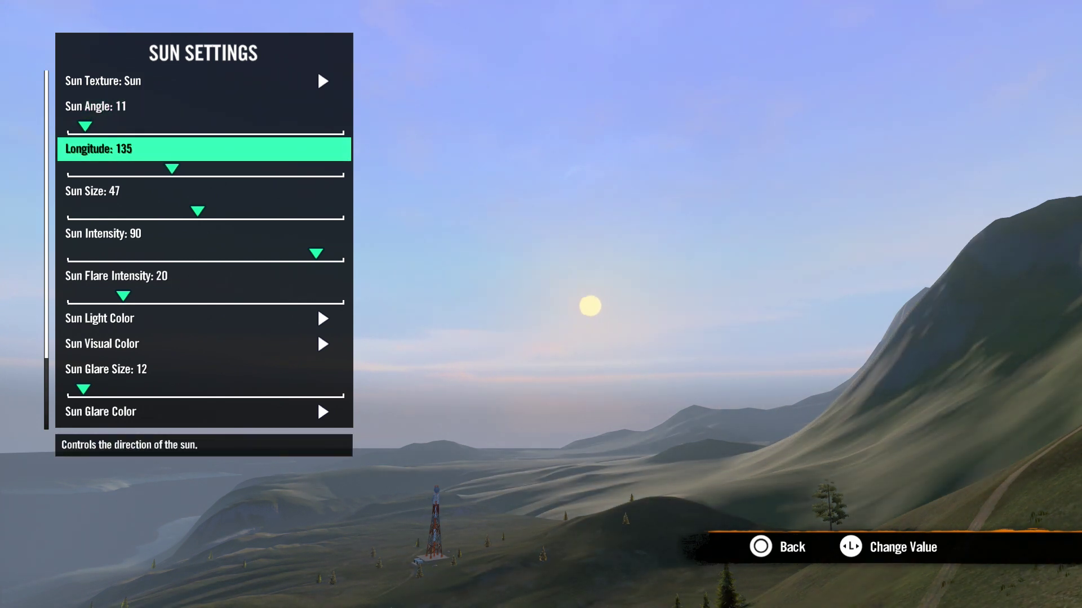
pyautogui.press('Down')
pyautogui.press('Right')
pyautogui.press('Right')
pyautogui.press('Right')
pyautogui.press('Right')
pyautogui.press('Right')
pyautogui.press('Right')
pyautogui.press('Right')
pyautogui.press('Right')
pyautogui.press('Right')
pyautogui.press('Right')
pyautogui.press('Right')
pyautogui.press('Right')
pyautogui.press('Right')
pyautogui.press('Right')
pyautogui.press('Right')
pyautogui.press('Right')
pyautogui.press('Right')
pyautogui.press('Right')
pyautogui.press('Right')
pyautogui.press('Right')
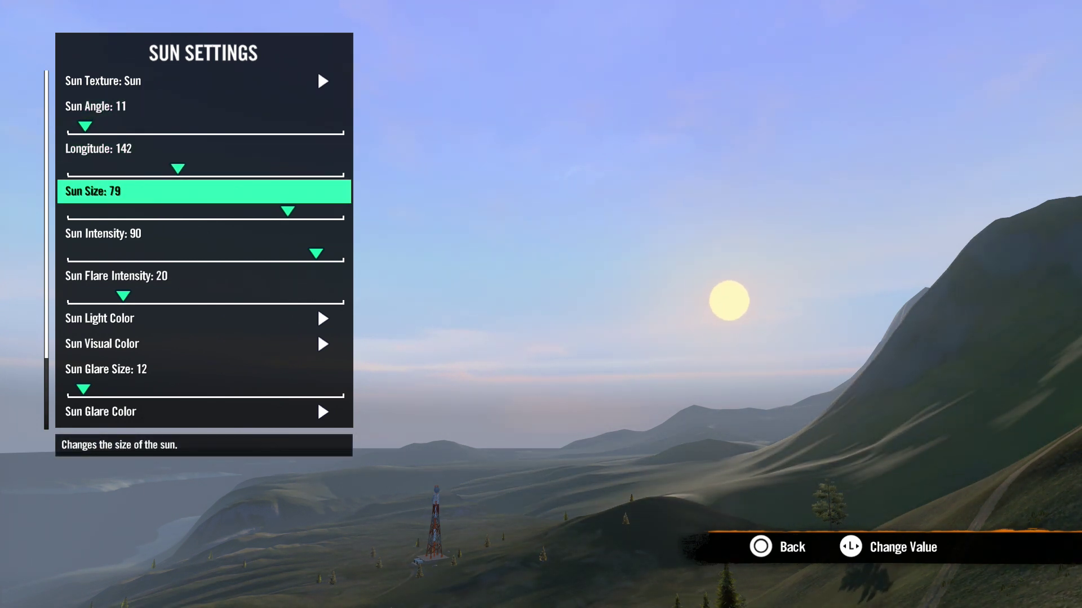
# Set Sun Size 50 and Sun Intensity 76, and raise Sun Flare Intensity to 45.
pyautogui.press('Left')
pyautogui.press('Left')
pyautogui.press('Left')
pyautogui.press('Left')
pyautogui.press('Left')
pyautogui.press('Left')
pyautogui.press('Left')
pyautogui.press('Left')
pyautogui.press('Left')
pyautogui.press('Left')
pyautogui.press('Left')
pyautogui.press('Left')
pyautogui.press('Left')
pyautogui.press('Left')
pyautogui.press('Left')
pyautogui.press('Left')
pyautogui.press('Left')
pyautogui.press('Left')
pyautogui.press('Left')
pyautogui.press('Left')
pyautogui.press('Left')
pyautogui.press('Left')
pyautogui.press('Left')
pyautogui.press('Left')
pyautogui.press('Left')
pyautogui.press('Down')
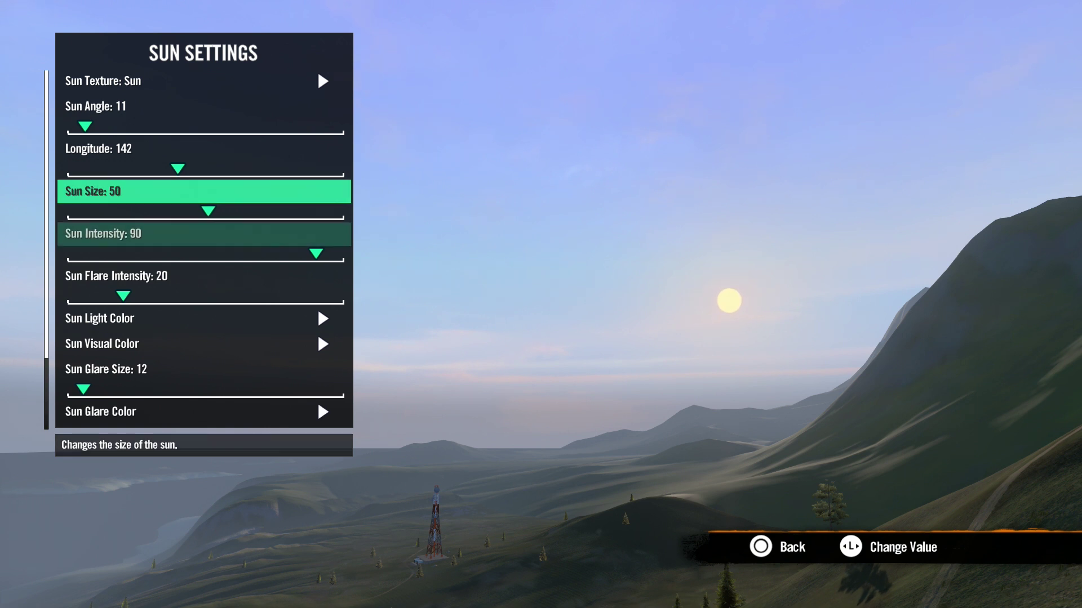
pyautogui.press('Left')
pyautogui.press('Left')
pyautogui.press('Left')
pyautogui.press('Left')
pyautogui.press('Left')
pyautogui.press('Left')
pyautogui.press('Left')
pyautogui.press('Left')
pyautogui.press('Left')
pyautogui.press('Left')
pyautogui.press('Left')
pyautogui.press('Left')
pyautogui.press('Left')
pyautogui.press('Left')
pyautogui.press('Left')
pyautogui.press('Left')
pyautogui.press('Left')
pyautogui.press('Left')
pyautogui.press('Left')
pyautogui.press('Left')
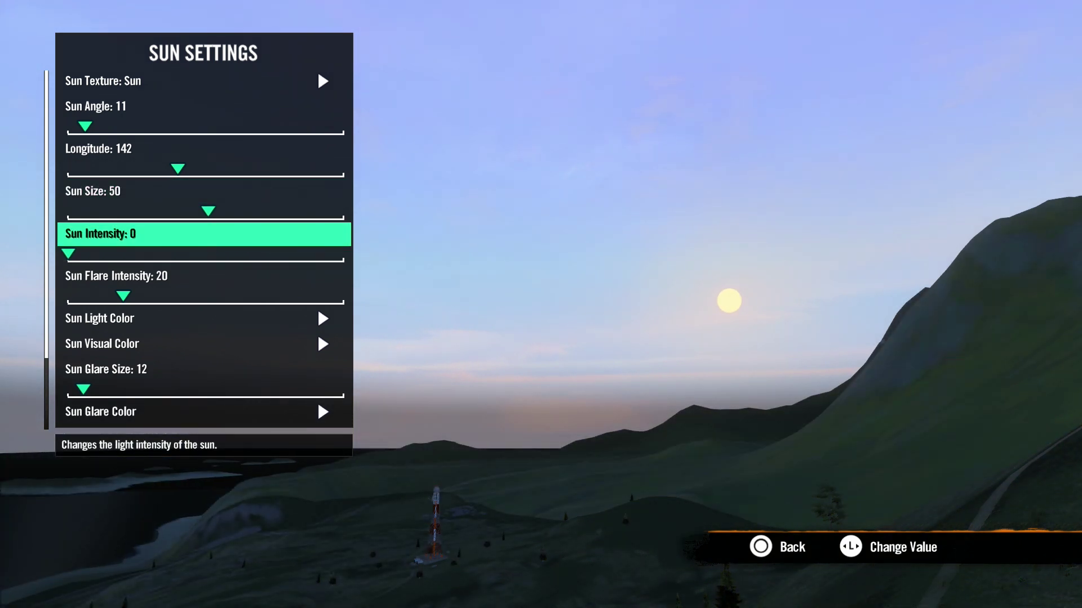
pyautogui.press('Right')
pyautogui.press('Right')
pyautogui.press('Right')
pyautogui.press('Right')
pyautogui.press('Right')
pyautogui.press('Right')
pyautogui.press('Right')
pyautogui.press('Right')
pyautogui.press('Right')
pyautogui.press('Right')
pyautogui.press('Right')
pyautogui.press('Right')
pyautogui.press('Right')
pyautogui.press('Right')
pyautogui.press('Right')
pyautogui.press('Right')
pyautogui.press('Right')
pyautogui.press('Right')
pyautogui.press('Right')
pyautogui.press('Right')
pyautogui.press('Left')
pyautogui.press('Left')
pyautogui.press('Left')
pyautogui.press('Left')
pyautogui.press('Left')
pyautogui.press('Left')
pyautogui.press('Left')
pyautogui.press('Left')
pyautogui.press('Left')
pyautogui.press('Left')
pyautogui.press('Left')
pyautogui.press('Left')
pyautogui.press('Left')
pyautogui.press('Down')
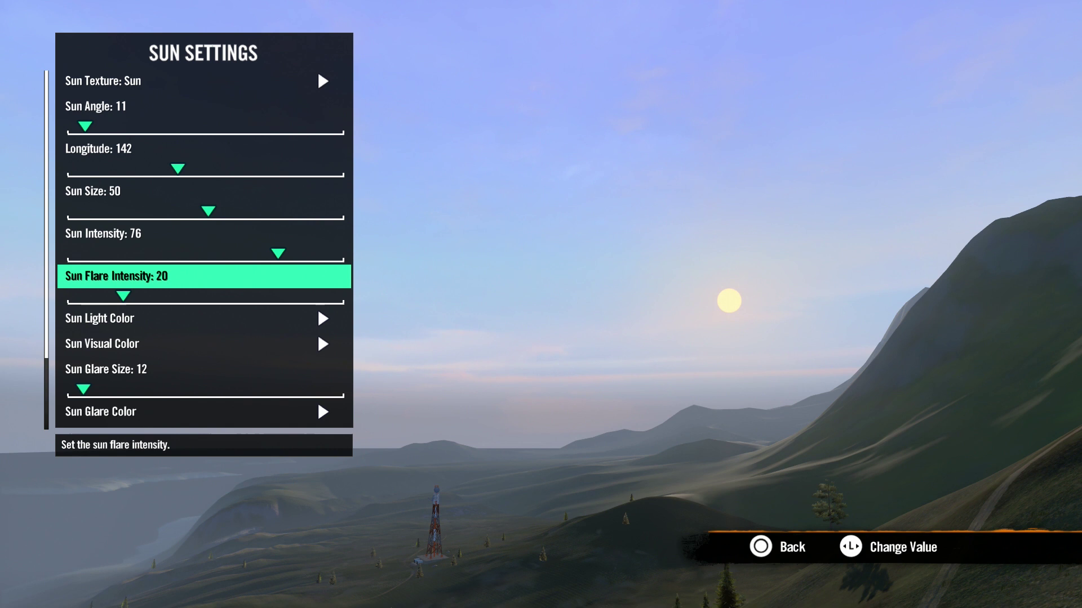
pyautogui.press('Right')
pyautogui.press('Right')
pyautogui.press('Right')
pyautogui.press('Right')
pyautogui.press('Right')
pyautogui.press('Right')
pyautogui.press('Right')
pyautogui.press('Right')
pyautogui.press('Right')
pyautogui.press('Right')
pyautogui.press('Right')
pyautogui.press('Right')
pyautogui.press('Right')
pyautogui.press('Right')
pyautogui.press('Right')
pyautogui.press('Right')
pyautogui.press('Right')
pyautogui.press('Right')
pyautogui.press('Right')
pyautogui.press('Right')
pyautogui.press('Left')
pyautogui.press('Left')
pyautogui.press('Left')
pyautogui.press('Left')
pyautogui.press('Left')
pyautogui.press('Left')
pyautogui.press('Left')
pyautogui.press('Left')
pyautogui.press('Left')
pyautogui.press('Left')
pyautogui.press('Left')
pyautogui.press('Left')
pyautogui.press('Left')
pyautogui.press('Left')
pyautogui.press('Left')
pyautogui.press('Left')
pyautogui.press('Left')
pyautogui.press('Left')
pyautogui.press('Left')
pyautogui.press('Left')
pyautogui.press('Left')
pyautogui.press('Left')
pyautogui.press('Left')
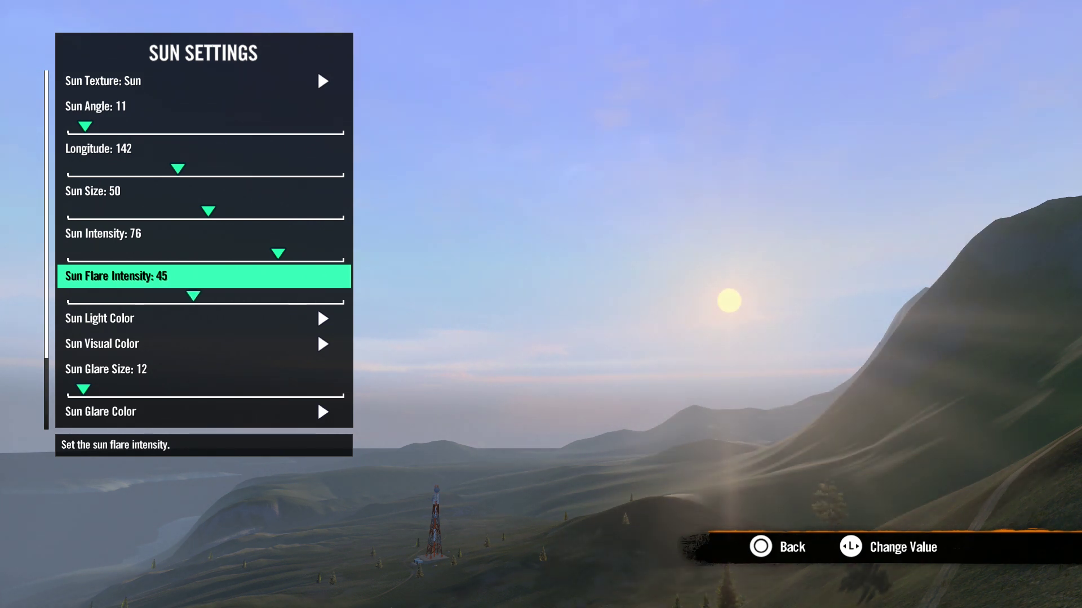
# Lower Sun Flare Intensity to 33 and discard a trial orange sun light colour.
pyautogui.press('Down')
pyautogui.press('Return')
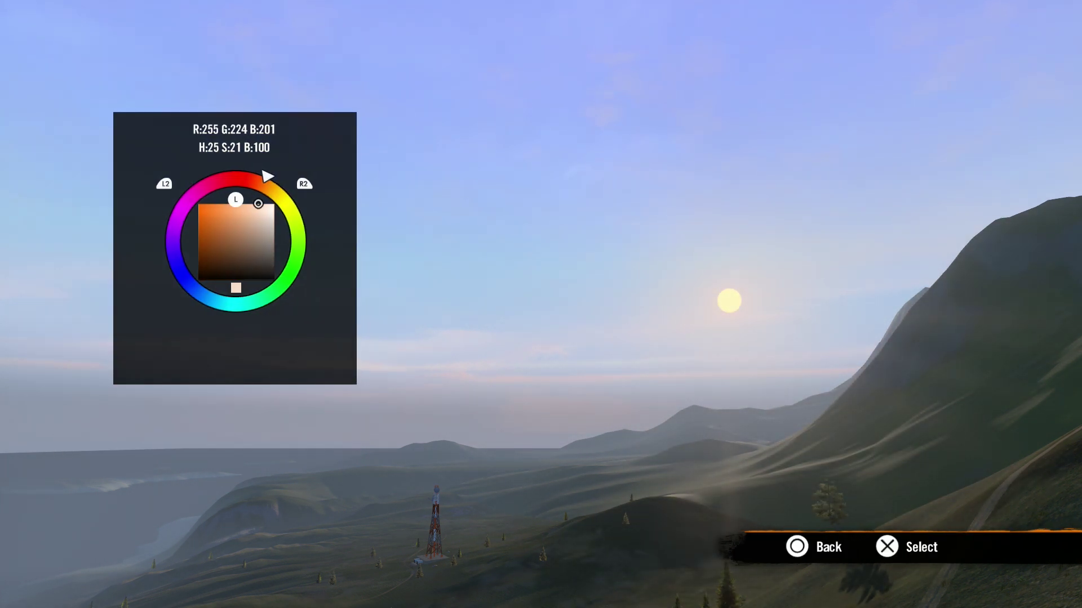
pyautogui.press('Left')
pyautogui.press('Left')
pyautogui.press('Left')
pyautogui.press('Left')
pyautogui.press('Left')
pyautogui.press('Left')
pyautogui.press('Left')
pyautogui.press('Left')
pyautogui.press('Left')
pyautogui.press('Left')
pyautogui.press('Left')
pyautogui.press('Left')
pyautogui.press('Left')
pyautogui.press('Left')
pyautogui.press('Left')
pyautogui.press('Left')
pyautogui.press('Left')
pyautogui.press('Left')
pyautogui.press('Left')
pyautogui.press('Left')
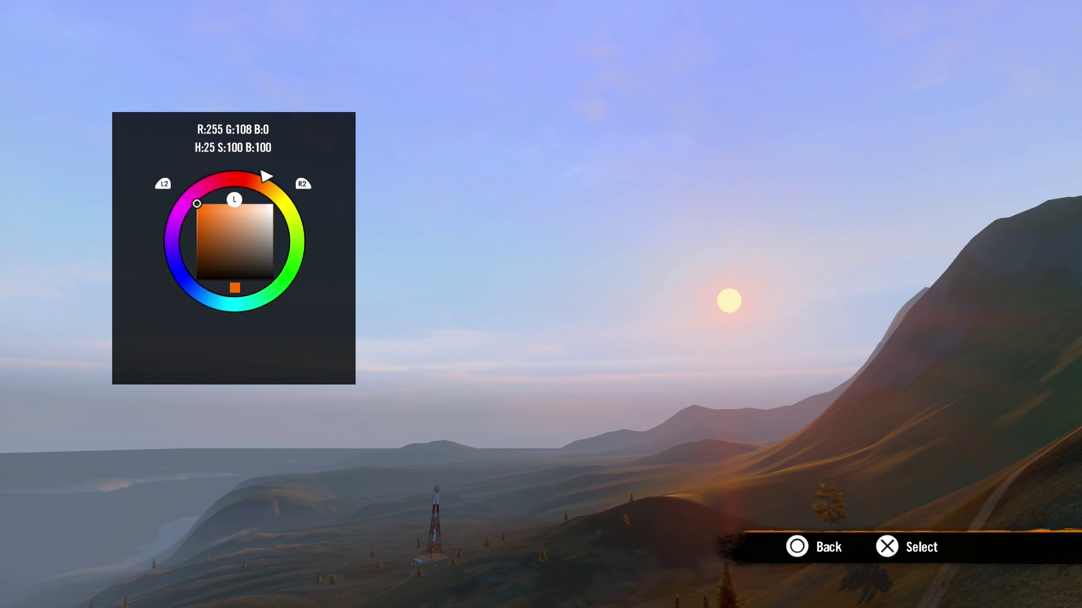
pyautogui.press('Escape')
# Cancel an orange-red Sun Visual Color, keeping pale yellow, and reach the sun glare options.
pyautogui.press('Down')
pyautogui.press('Return')
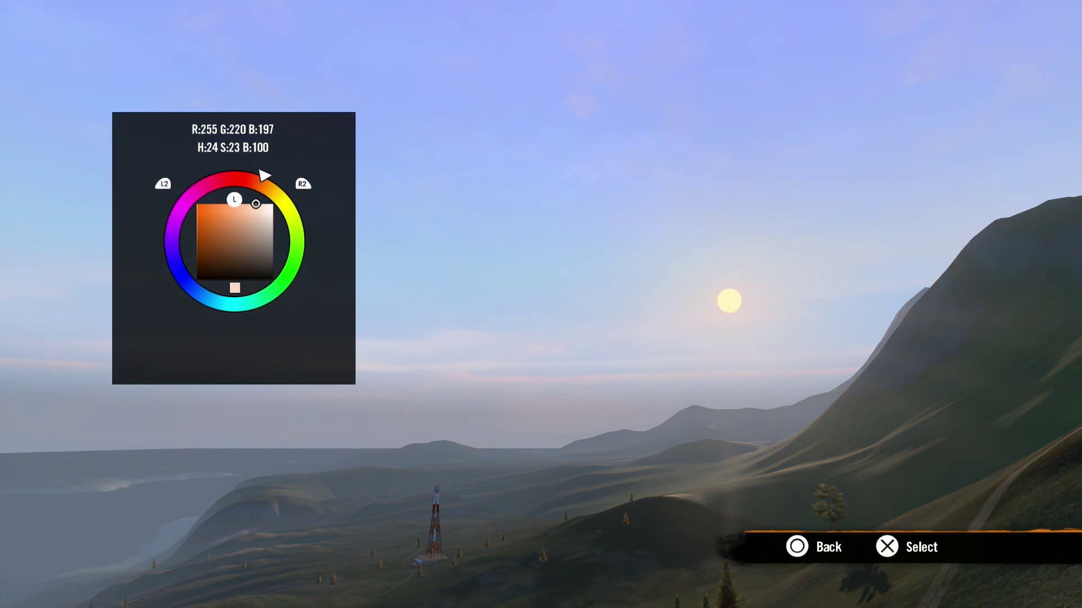
pyautogui.press('Left')
pyautogui.press('Left')
pyautogui.press('Left')
pyautogui.press('Left')
pyautogui.press('Left')
pyautogui.press('Left')
pyautogui.press('Left')
pyautogui.press('Left')
pyautogui.press('Left')
pyautogui.press('Left')
pyautogui.press('Left')
pyautogui.press('Left')
pyautogui.press('Left')
pyautogui.press('Left')
pyautogui.press('Left')
pyautogui.press('Left')
pyautogui.press('Left')
pyautogui.press('Left')
pyautogui.press('Left')
pyautogui.press('Left')
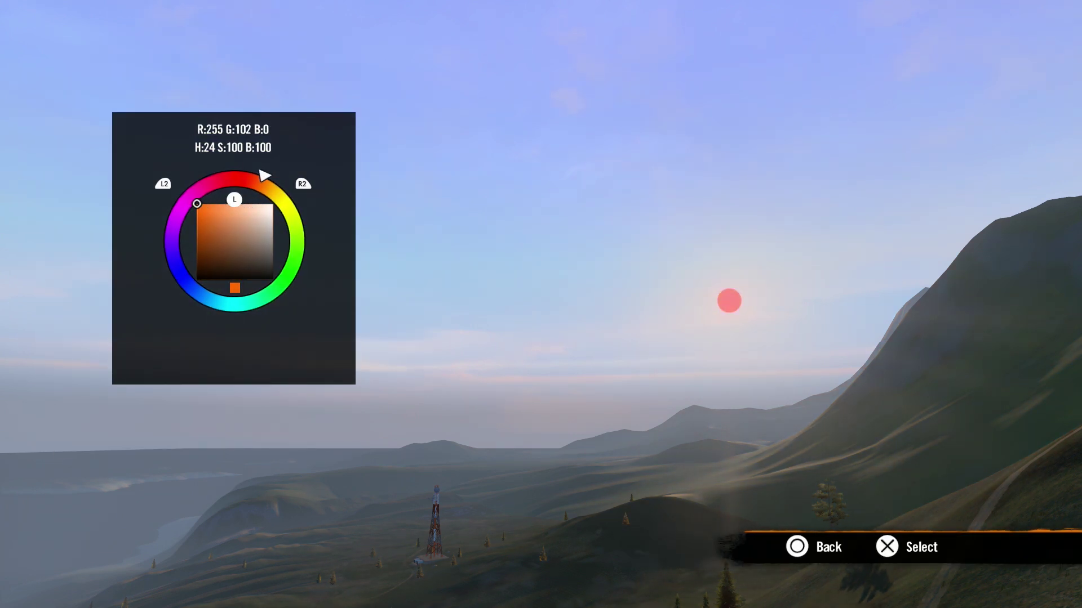
pyautogui.press('Escape')
pyautogui.press('Down')
pyautogui.press('Down')
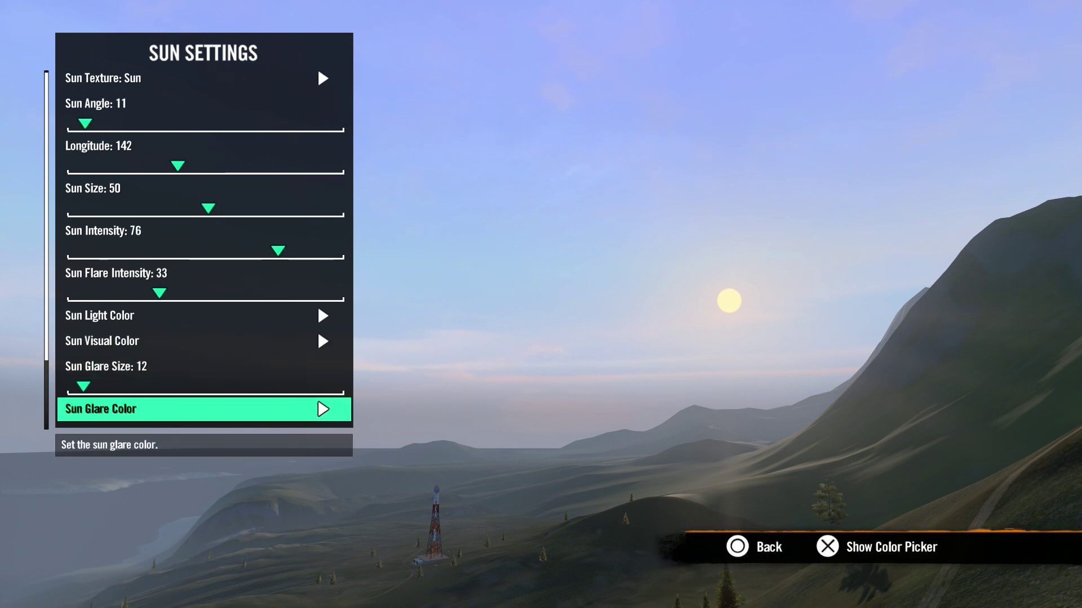
pyautogui.press('Down')
pyautogui.press('Down')
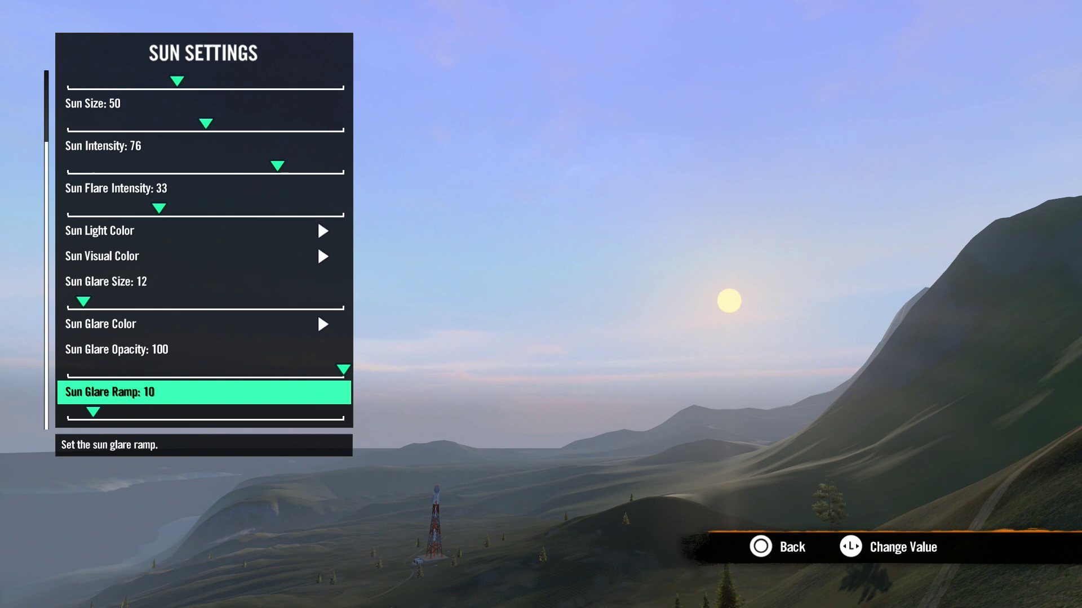
# Open Sky Settings and preview the Cloudy and Day skymaps, keeping Cloudy 5.
pyautogui.press('Escape')
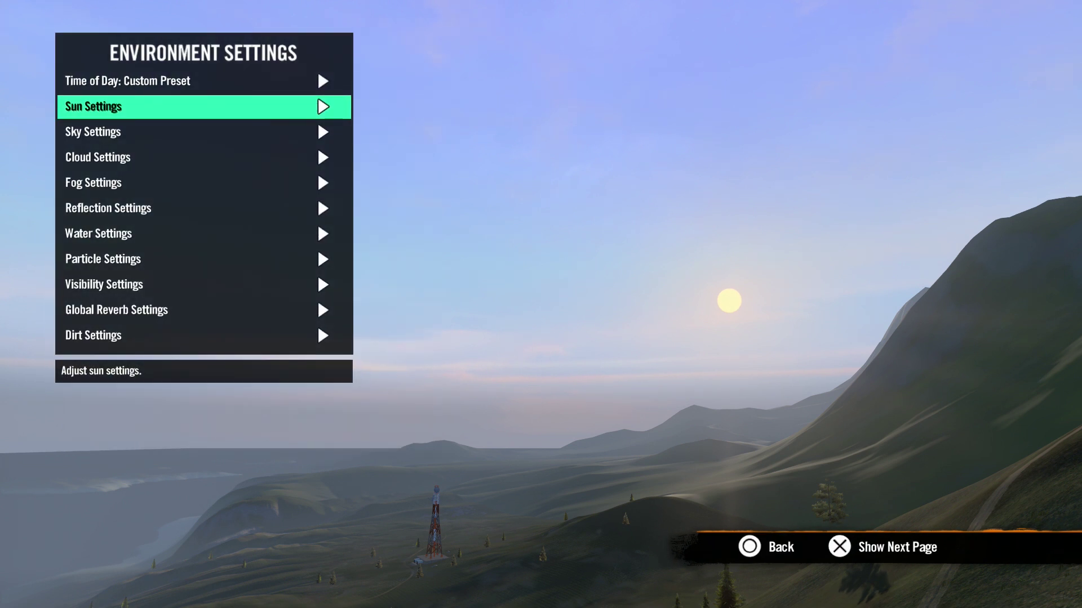
pyautogui.press('Down')
pyautogui.press('Return')
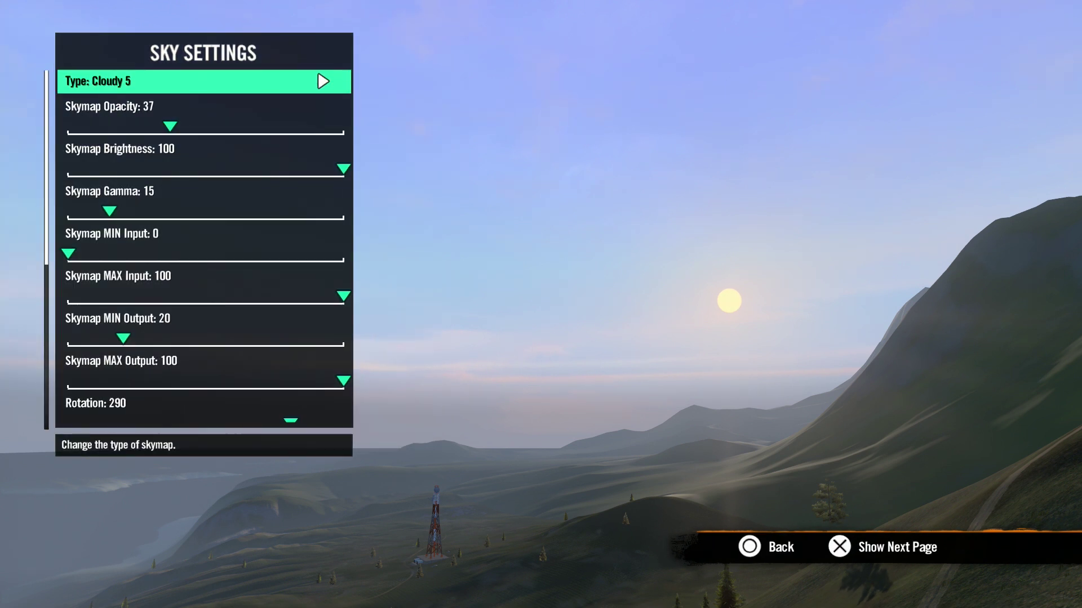
pyautogui.press('Return')
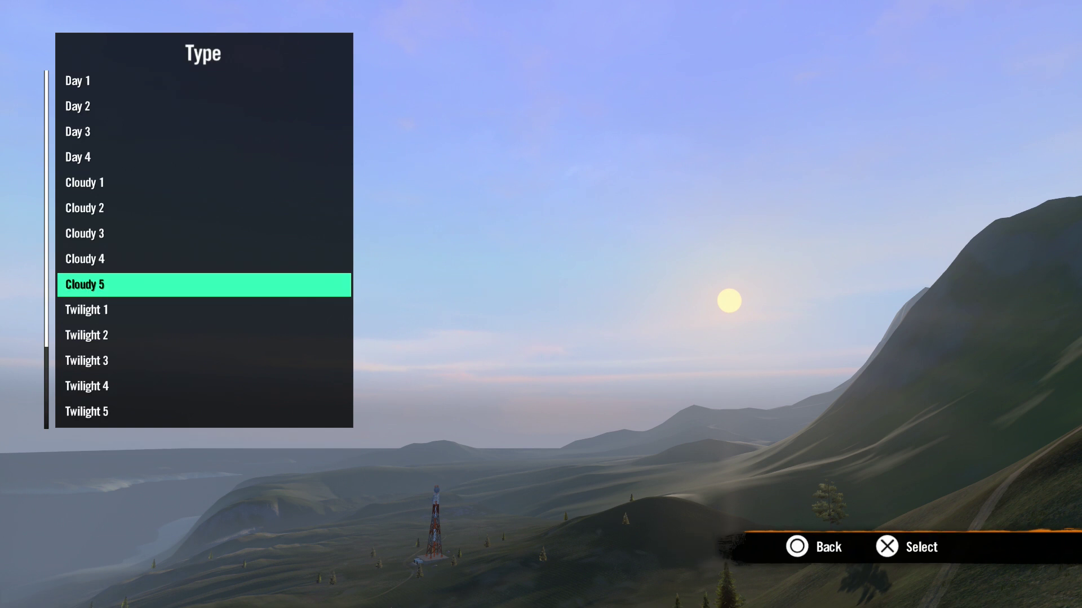
pyautogui.press('Up')
pyautogui.press('Up')
pyautogui.press('Up')
pyautogui.press('Up')
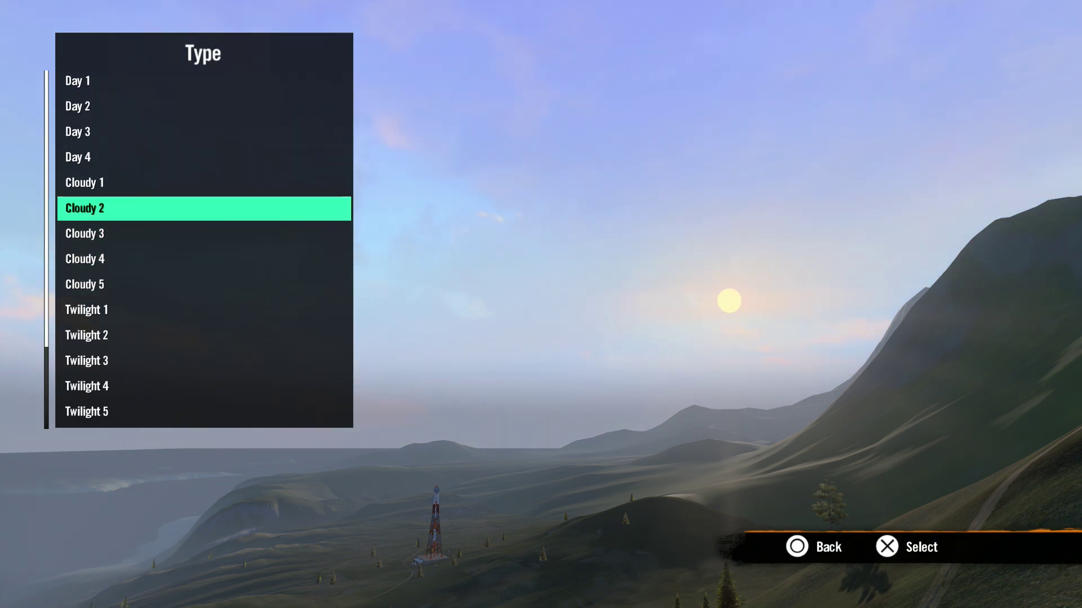
pyautogui.press('Up')
pyautogui.press('Up')
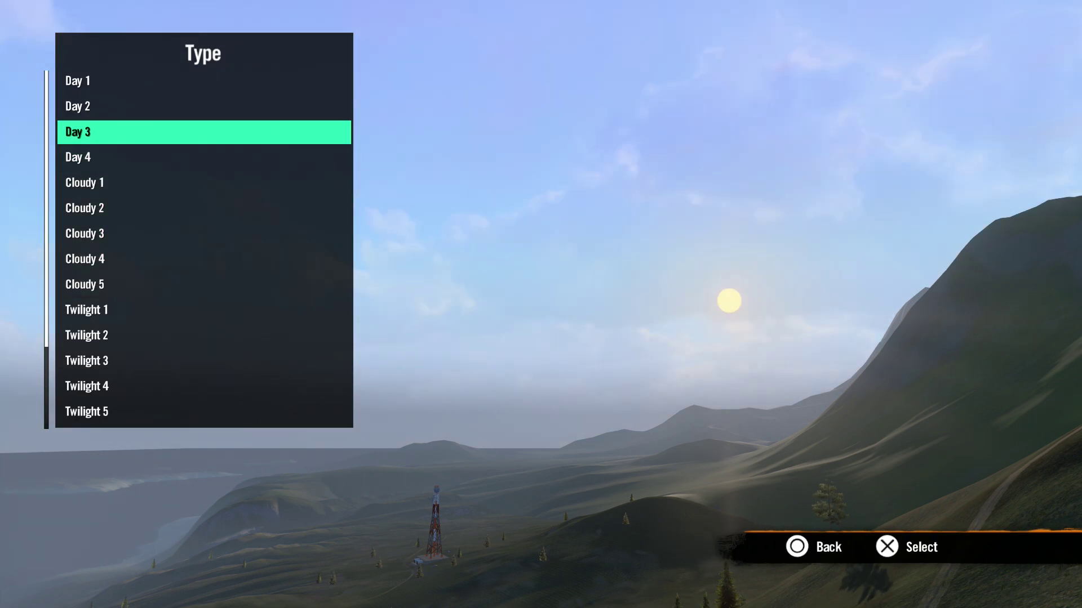
pyautogui.press('Up')
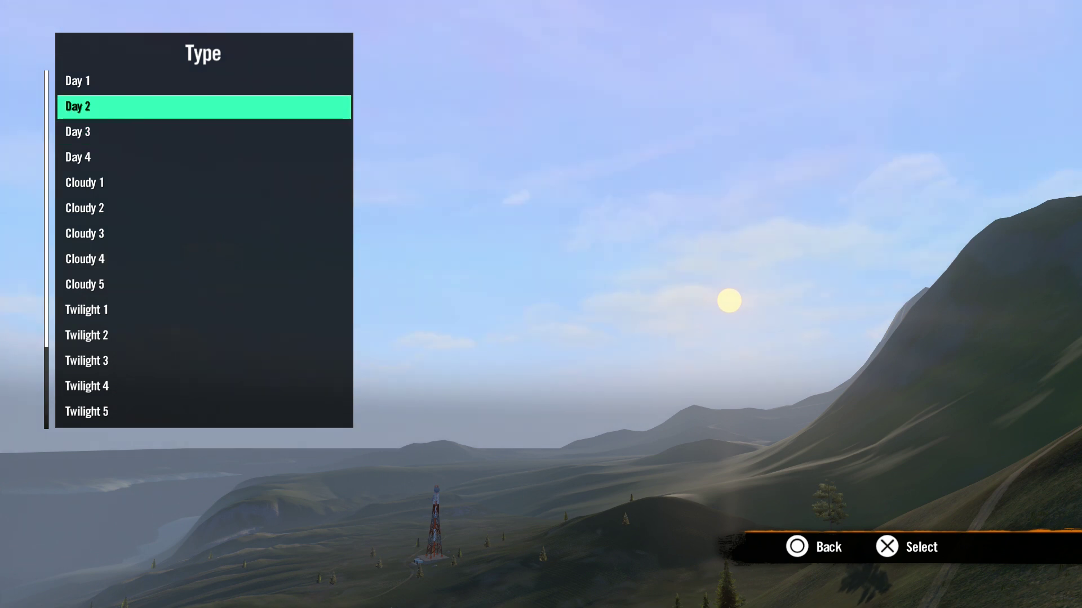
pyautogui.press('Up')
pyautogui.press('Escape')
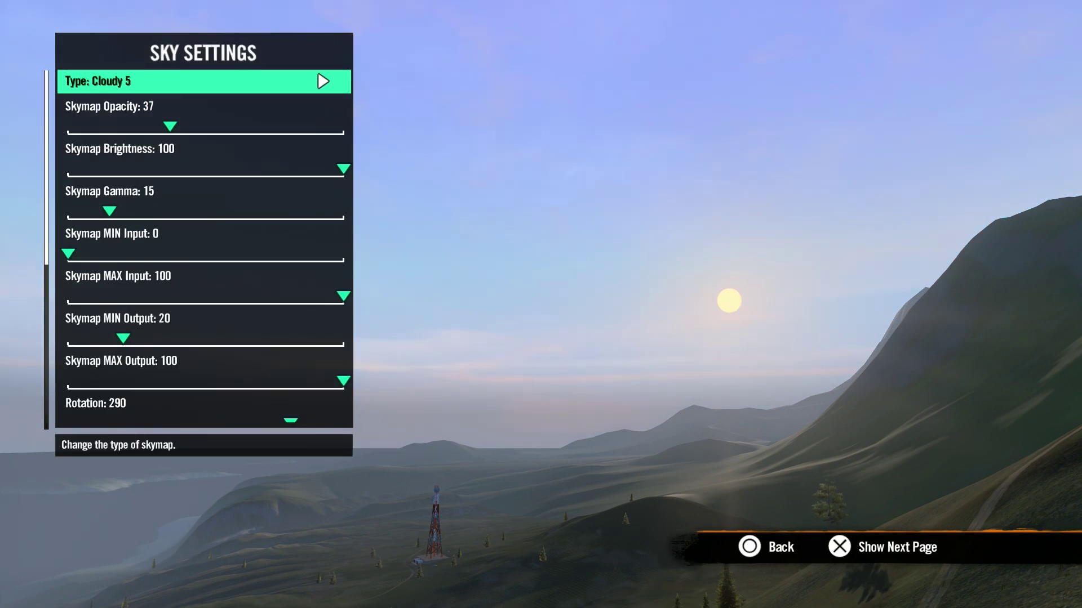
# Set Skymap Opacity to 82 and Skymap Brightness to 62.
pyautogui.press('Down')
pyautogui.press('Right')
pyautogui.press('Left')
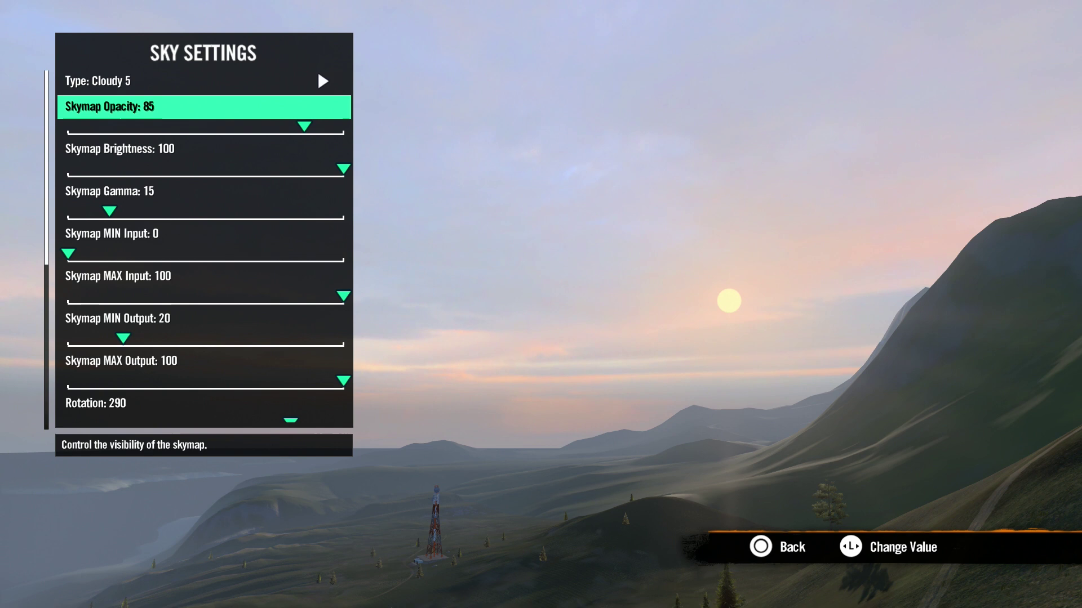
pyautogui.press('Right')
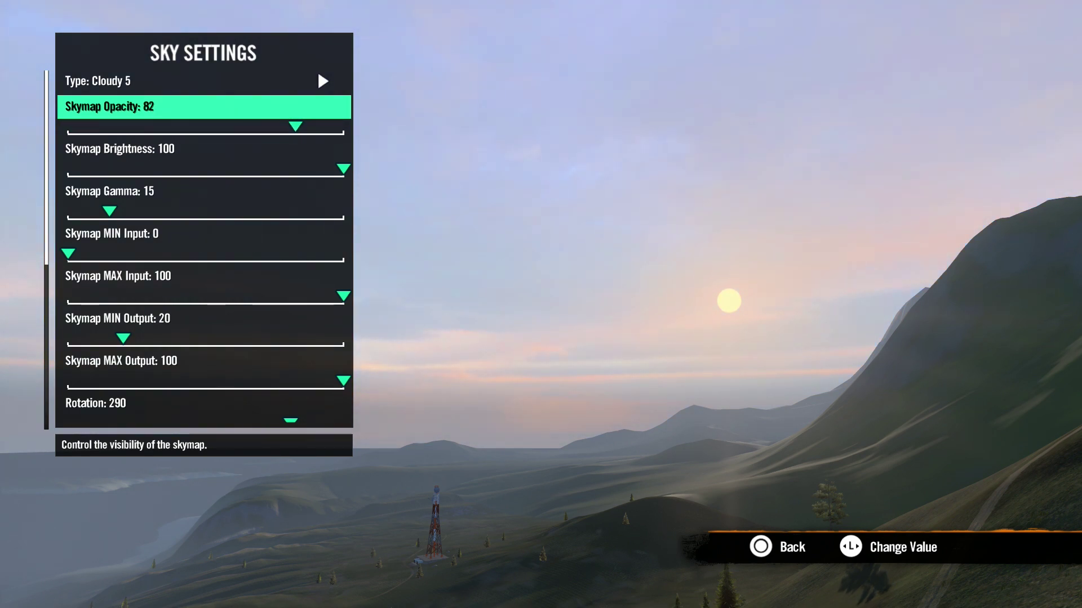
pyautogui.press('Down')
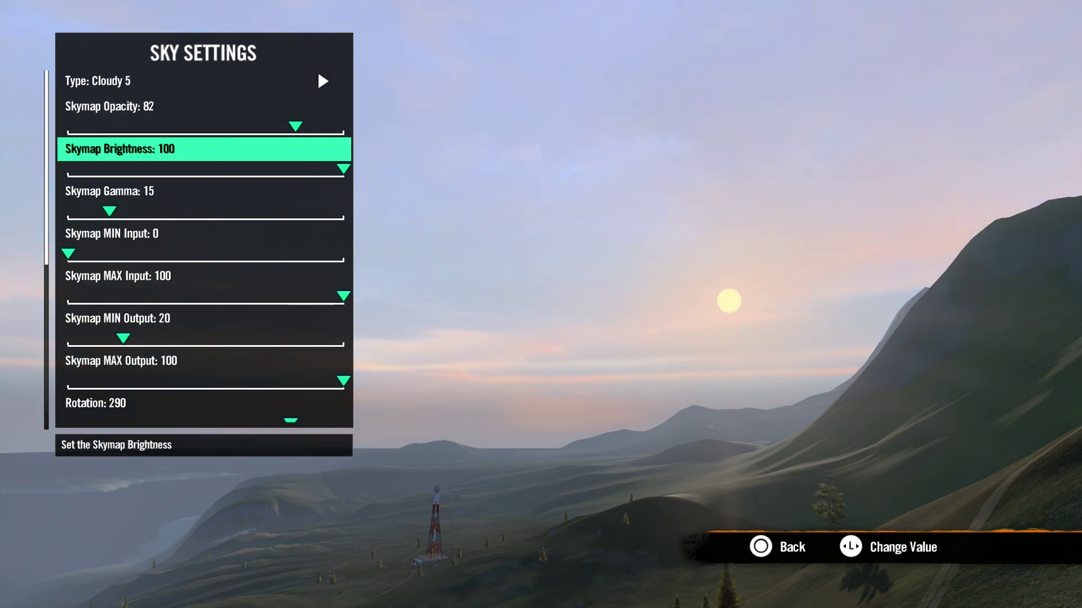
pyautogui.press('Left')
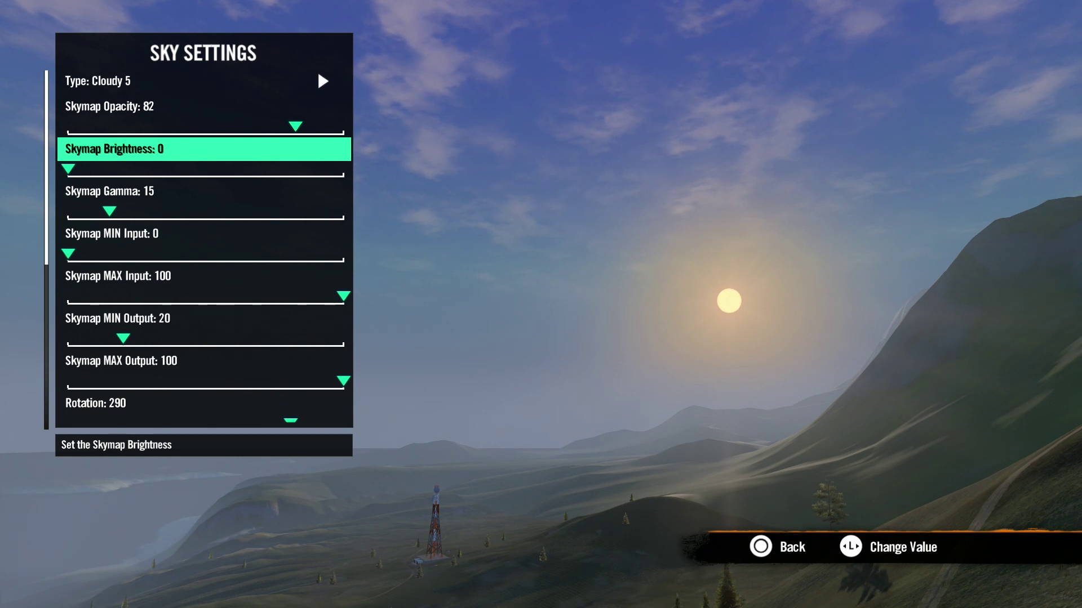
pyautogui.press('Right')
pyautogui.press('Left')
pyautogui.press('Right')
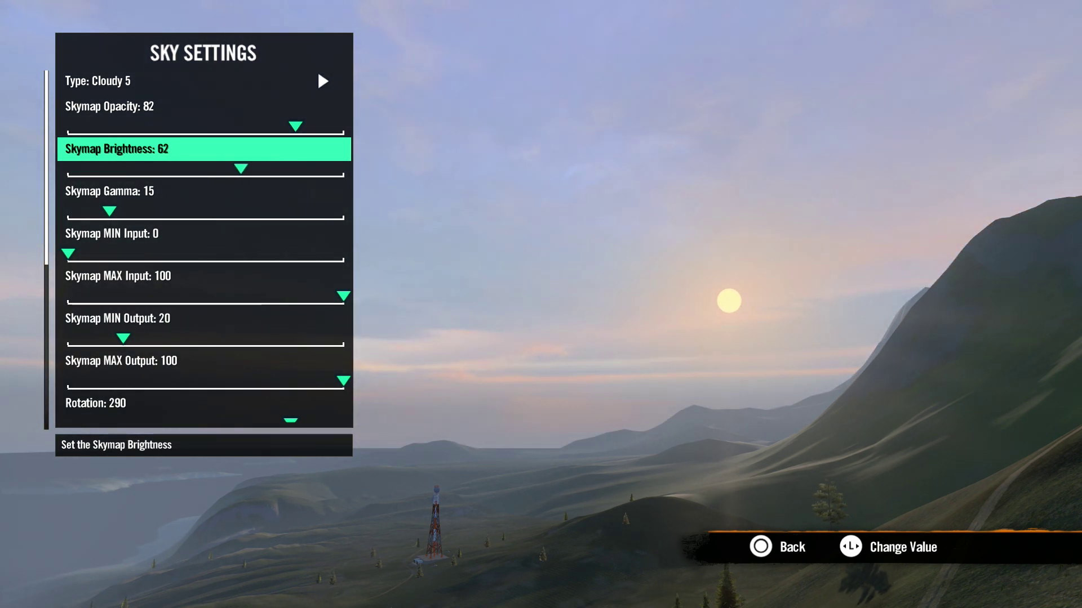
# Set Skymap Gamma to 44 and skymap Rotation to 260.
pyautogui.press('Down')
pyautogui.press('Right')
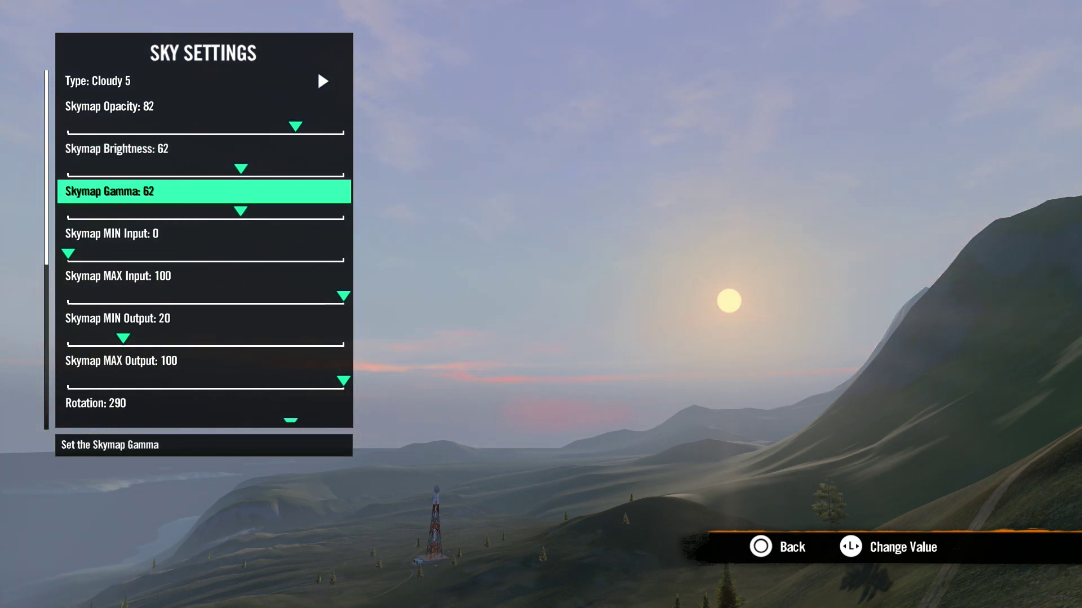
pyautogui.press('Left')
pyautogui.press('Right')
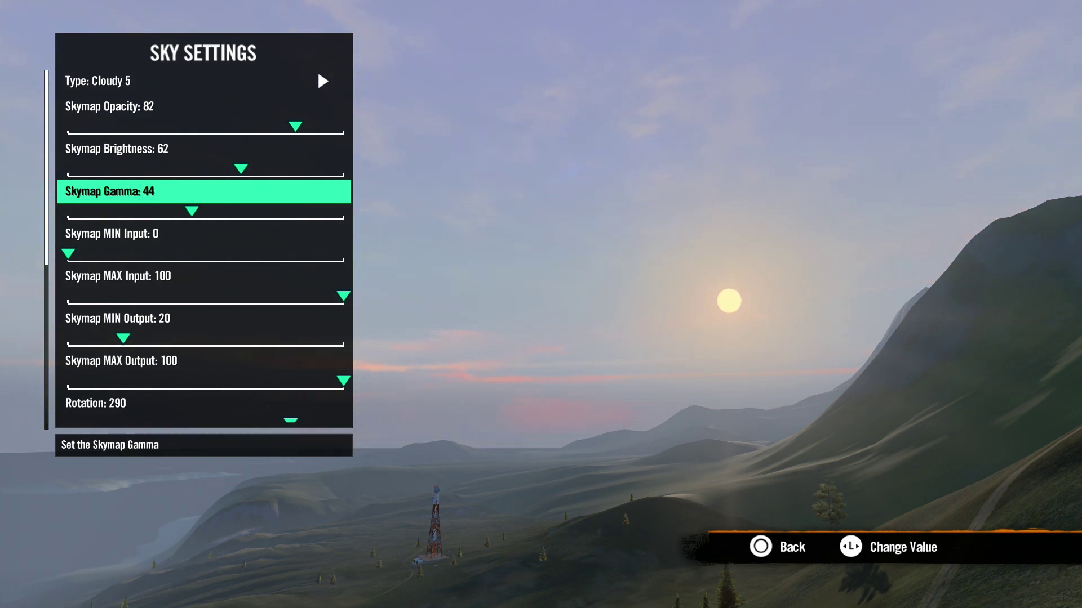
pyautogui.press('Down')
pyautogui.press('Down')
pyautogui.press('Down')
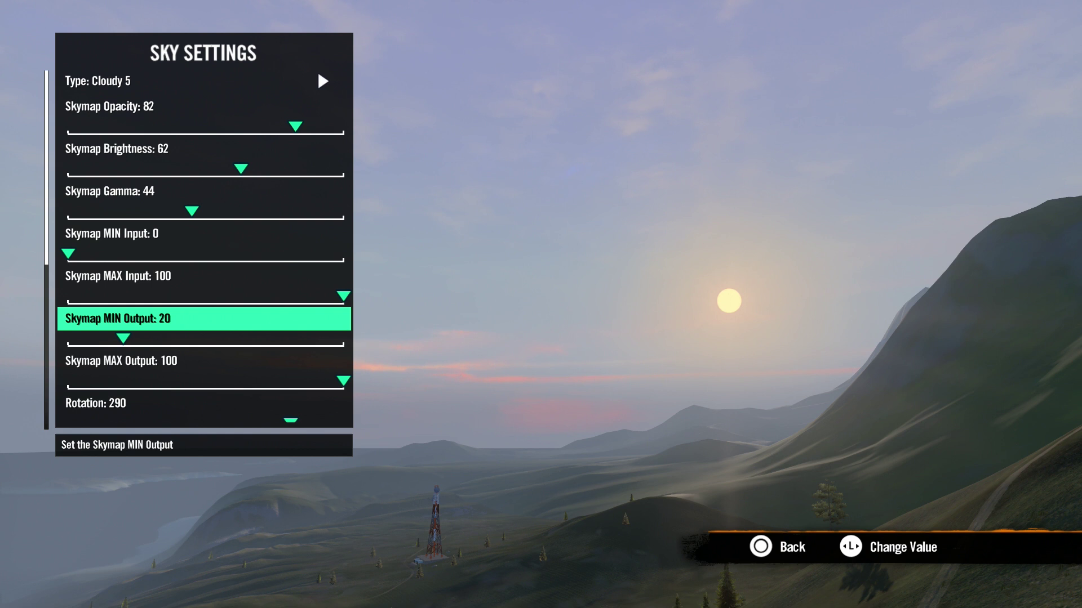
pyautogui.press('Down')
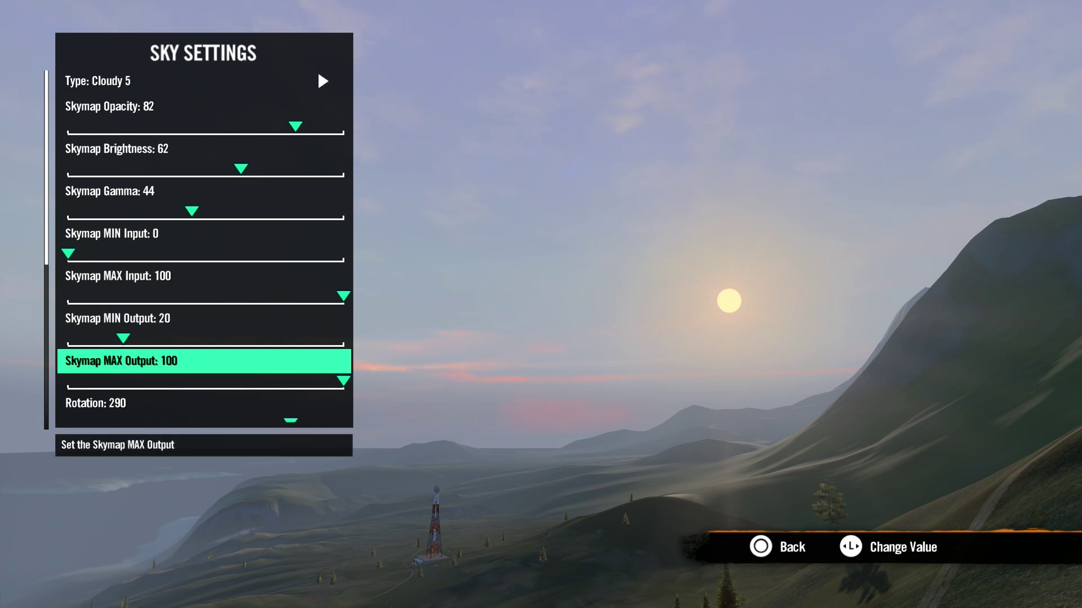
pyautogui.press('Down')
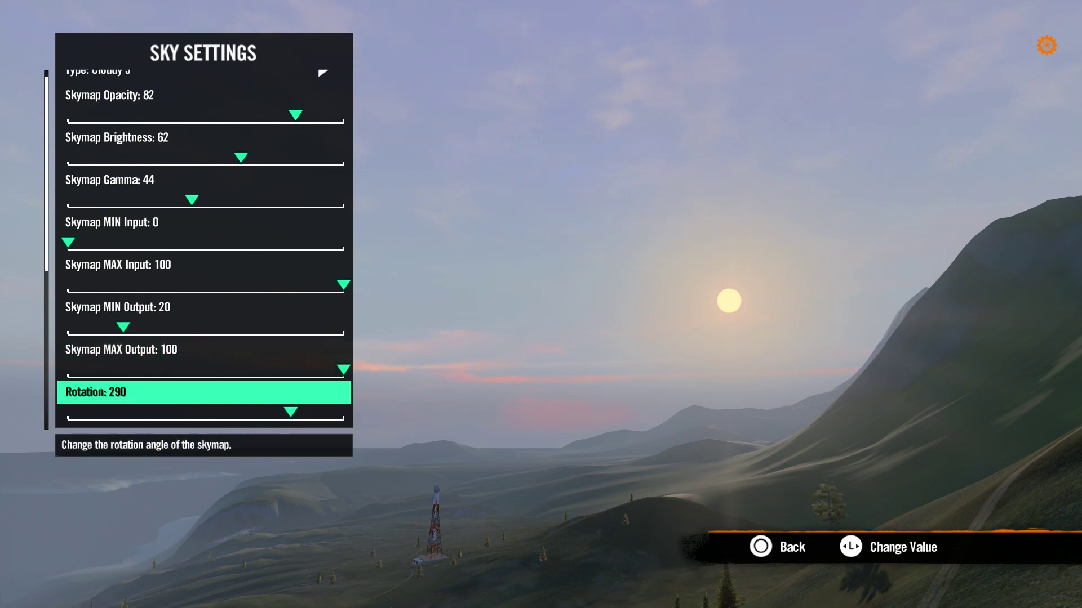
pyautogui.press('Left')
pyautogui.press('Left')
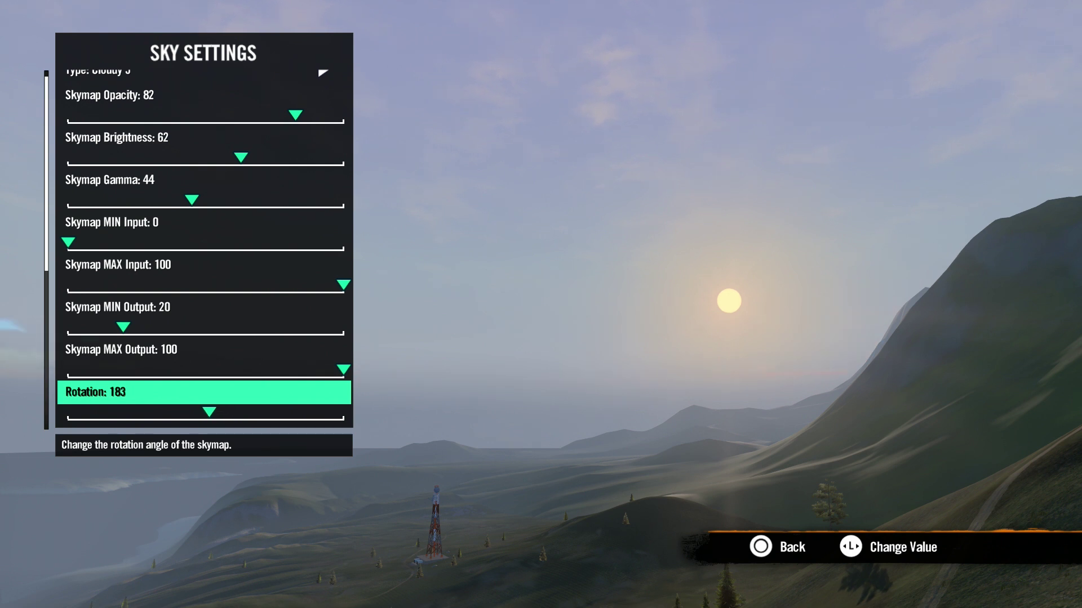
pyautogui.press('Right')
# Step through the sky horizon, middle and zenith colour settings to Sky Brightness.
pyautogui.press('Down')
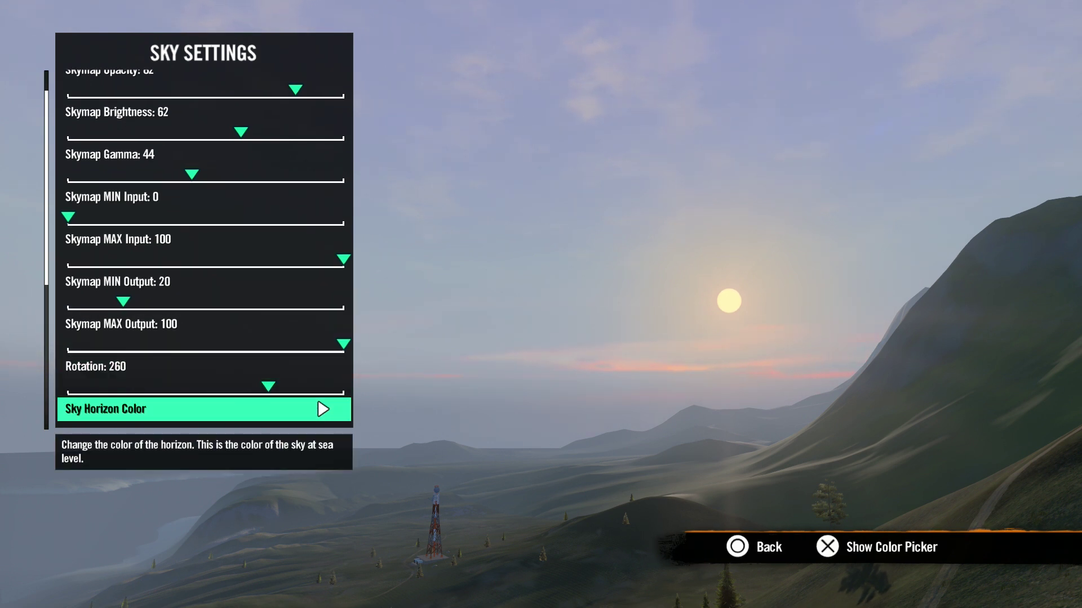
pyautogui.press('Down')
pyautogui.press('Down')
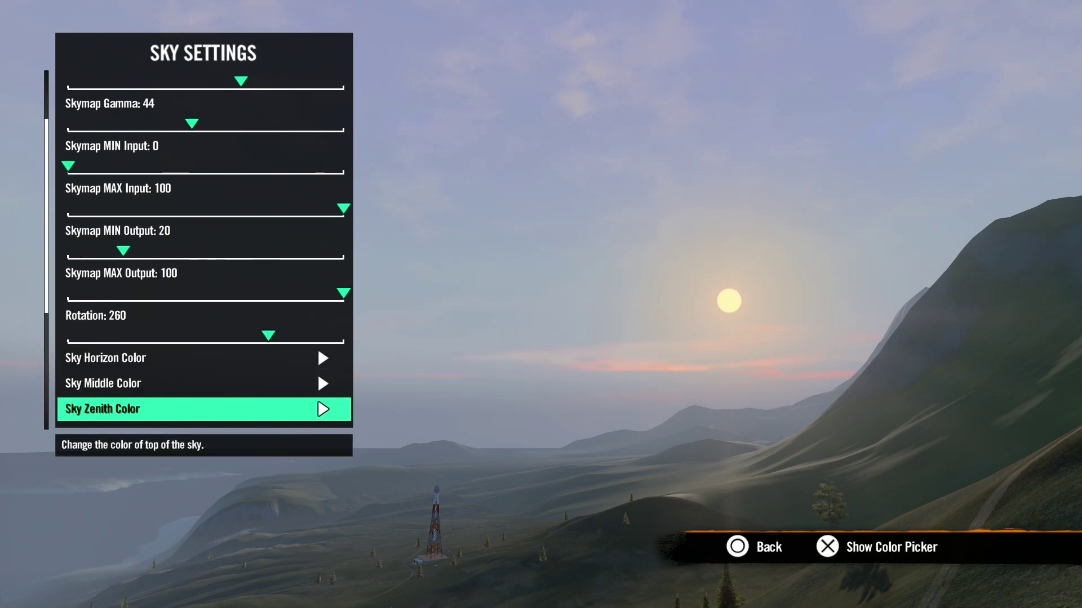
pyautogui.press('Down')
pyautogui.press('Down')
pyautogui.press('Down')
pyautogui.press('Down')
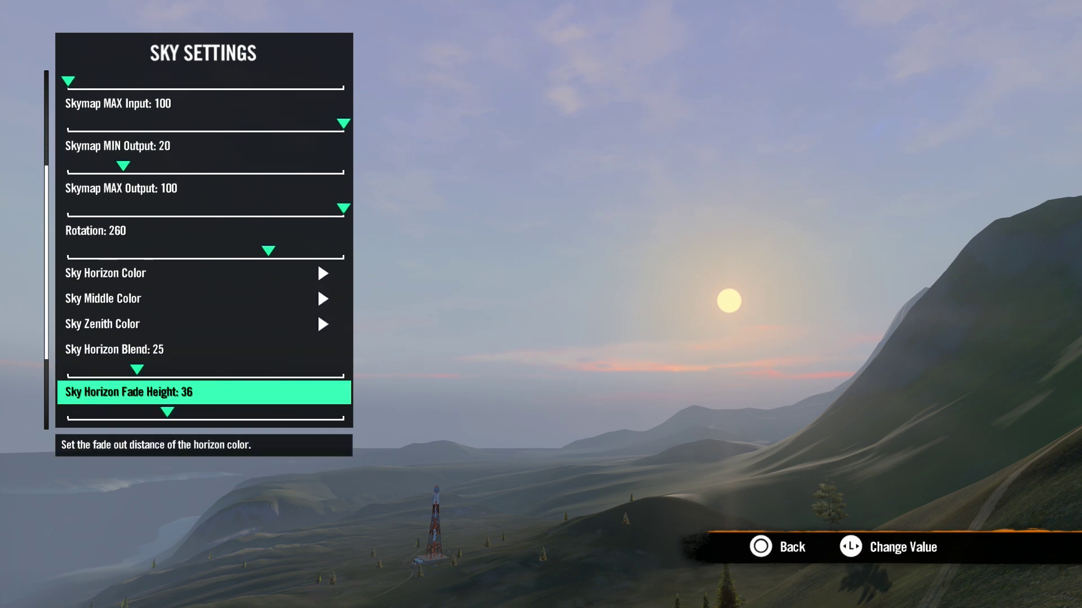
pyautogui.press('Up')
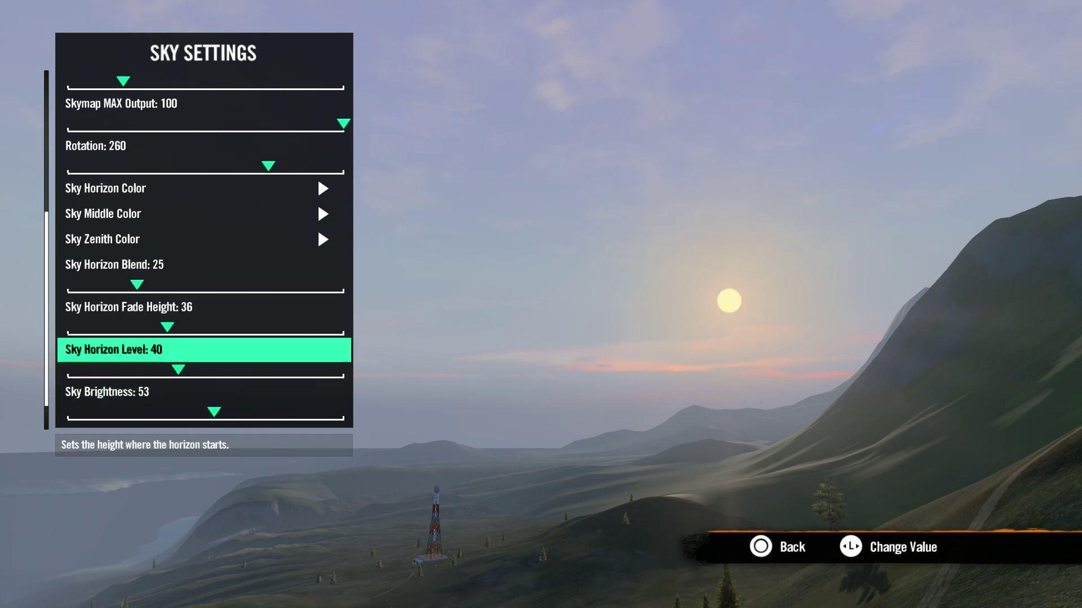
pyautogui.press('Up')
pyautogui.press('Up')
pyautogui.press('Up')
pyautogui.press('Down')
pyautogui.press('Down')
pyautogui.press('Down')
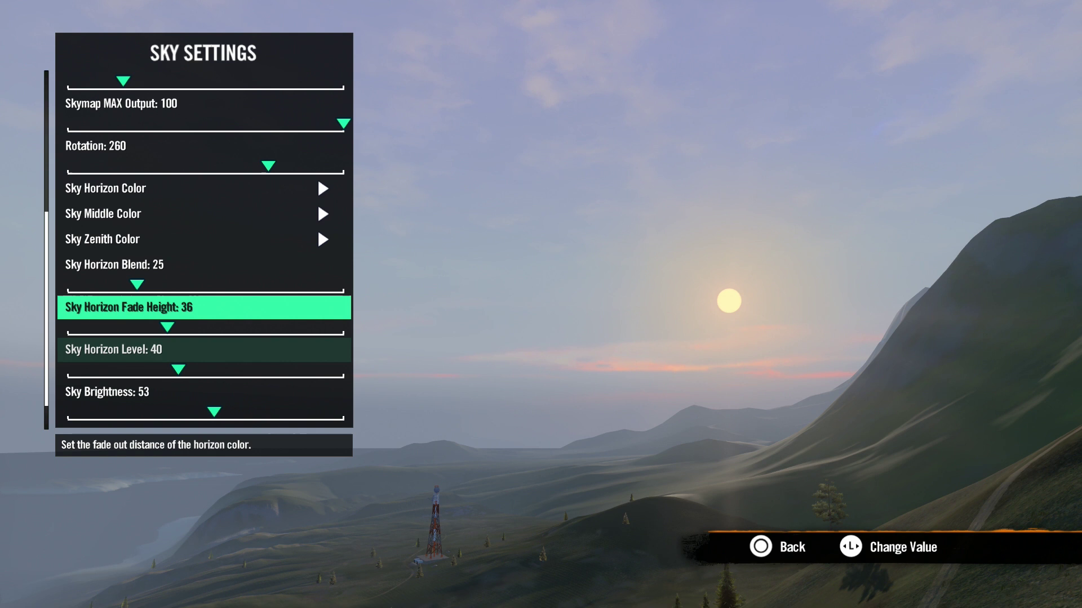
pyautogui.press('Down')
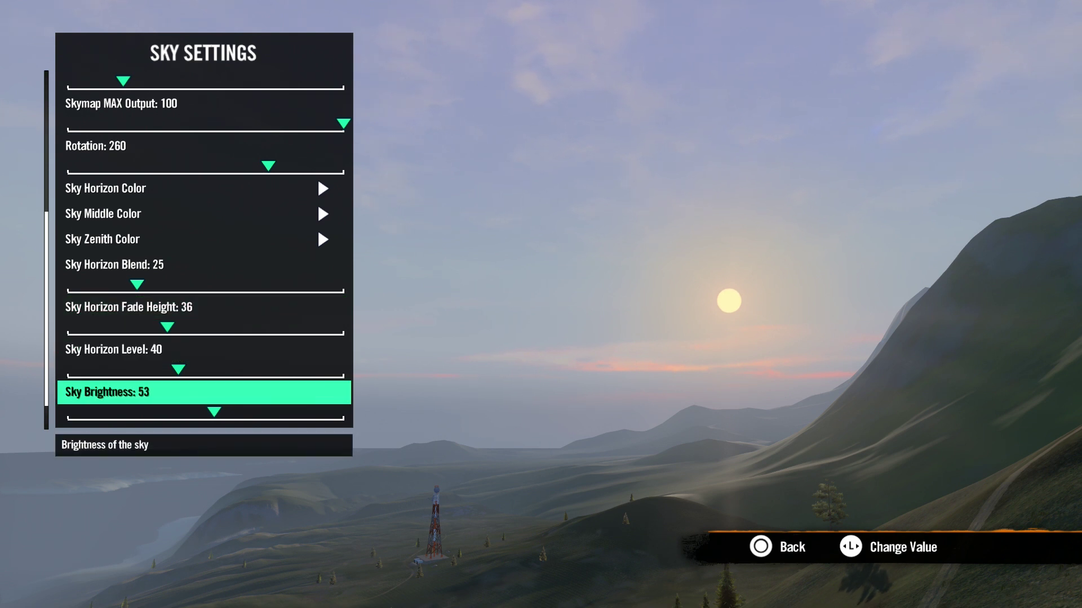
# Try Sky Brightness at maximum and zero, settle near 61, and leave Sky Settings.
pyautogui.press('Right')
pyautogui.press('Left')
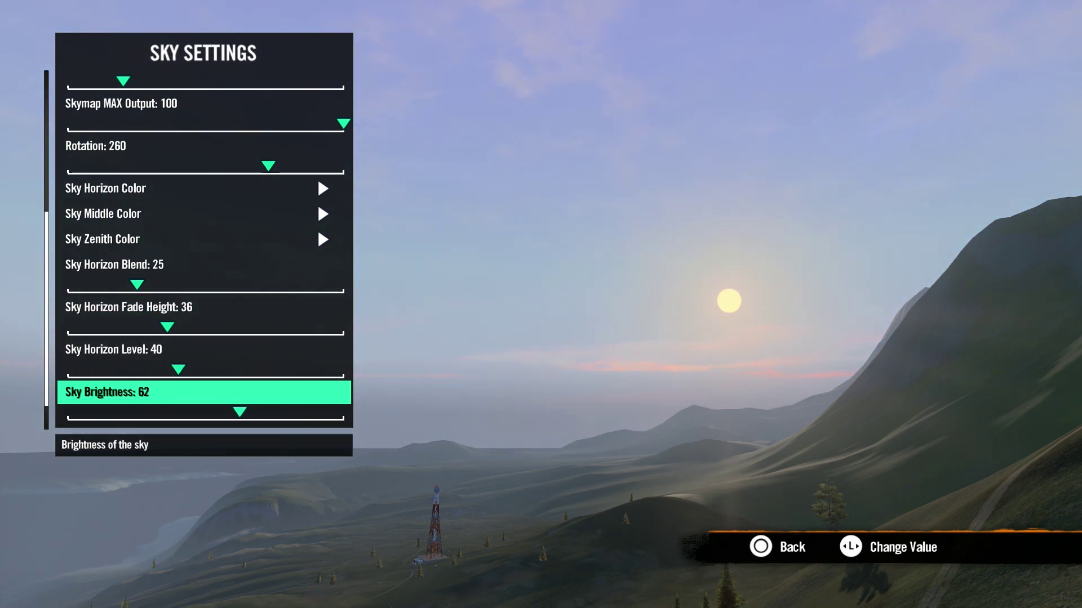
pyautogui.press('Right')
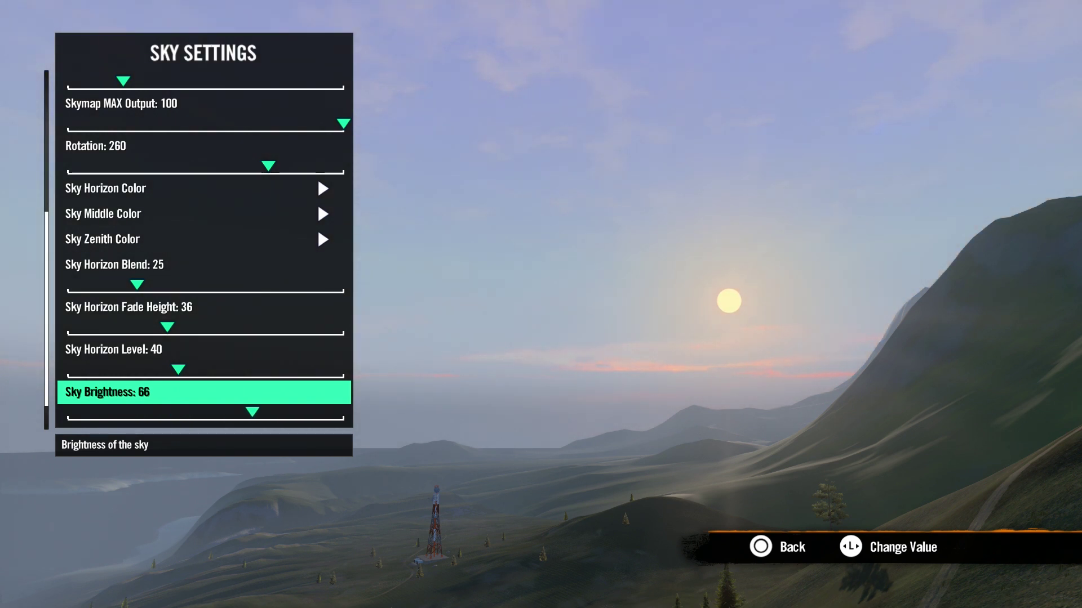
pyautogui.press('Down')
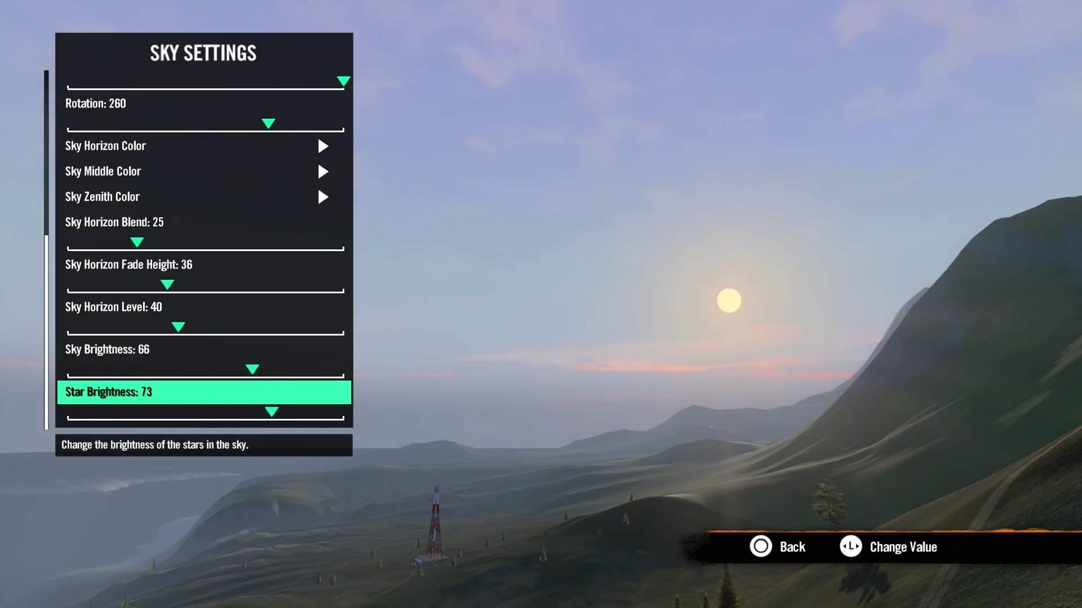
pyautogui.press('Up')
pyautogui.press('Left')
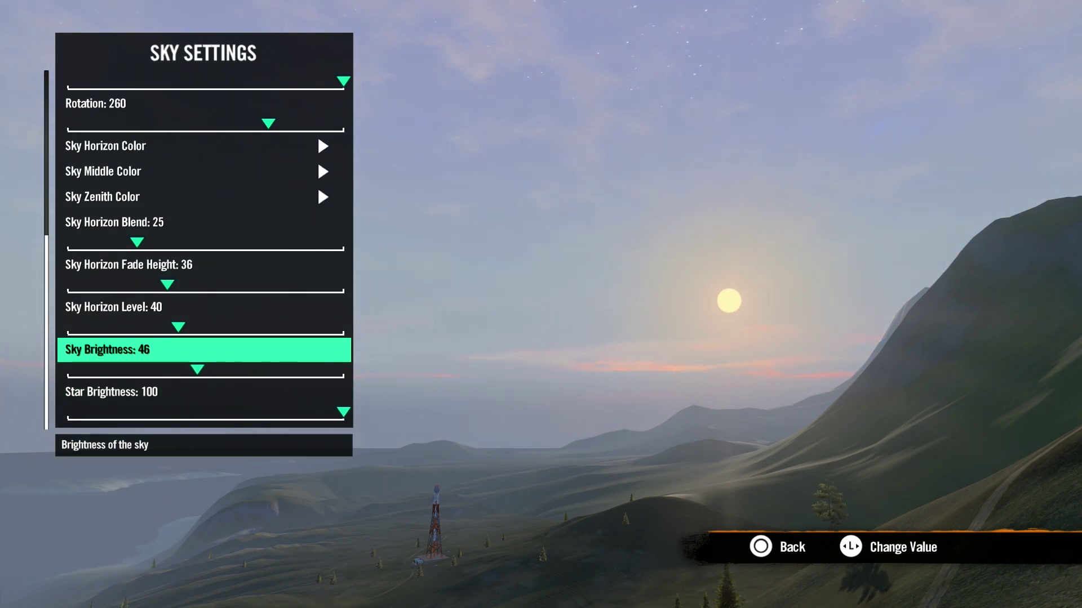
pyautogui.press('Right')
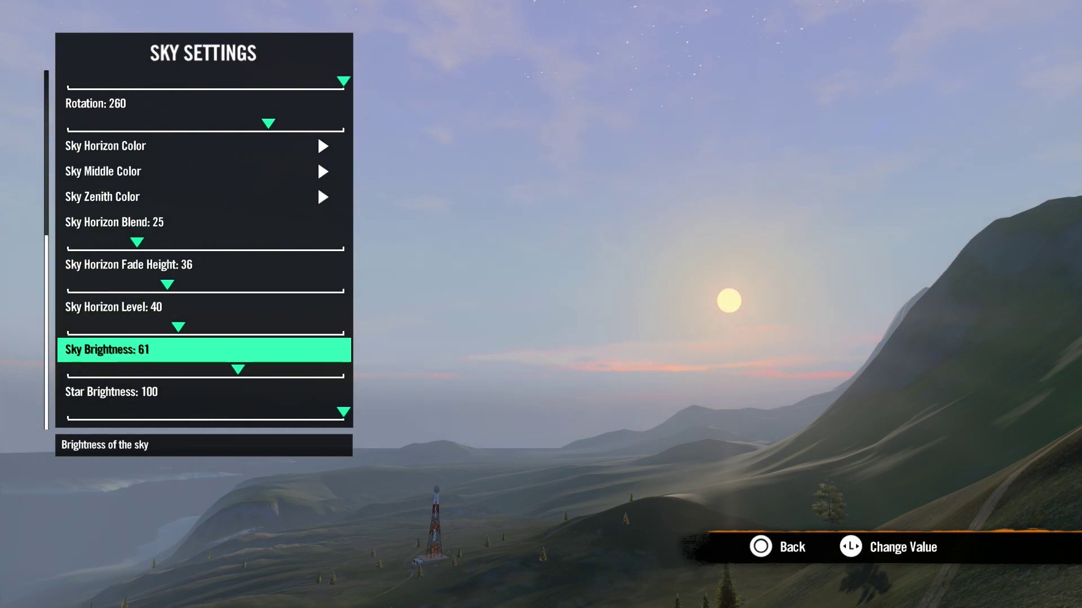
pyautogui.press('Escape')
# Make the cloud colour orange and set Cloud Direction to 0.
pyautogui.press('Down')
pyautogui.press('Return')
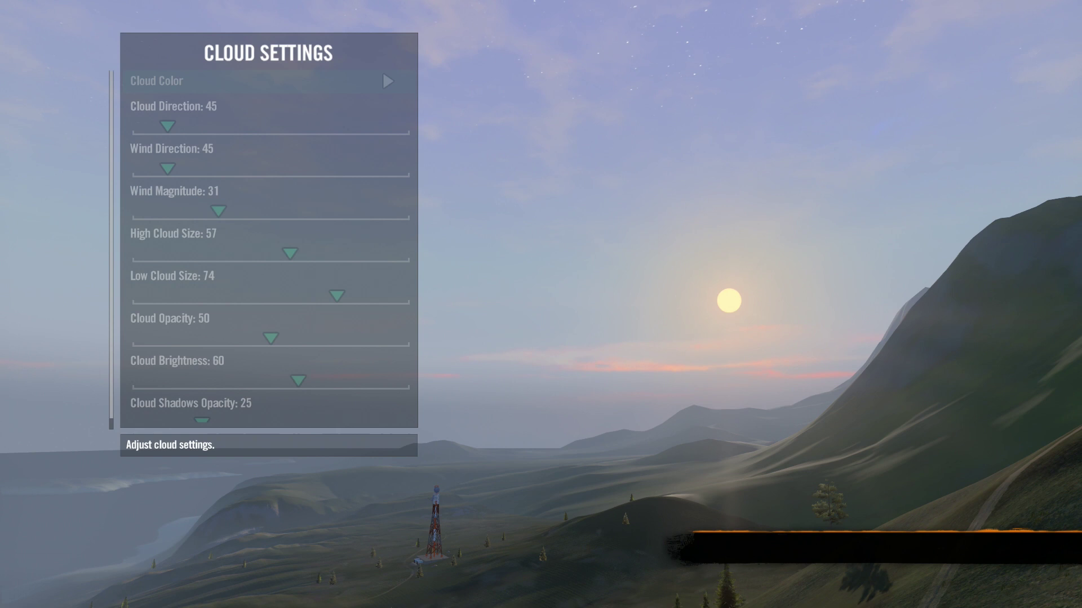
pyautogui.press('Return')
pyautogui.press('Left')
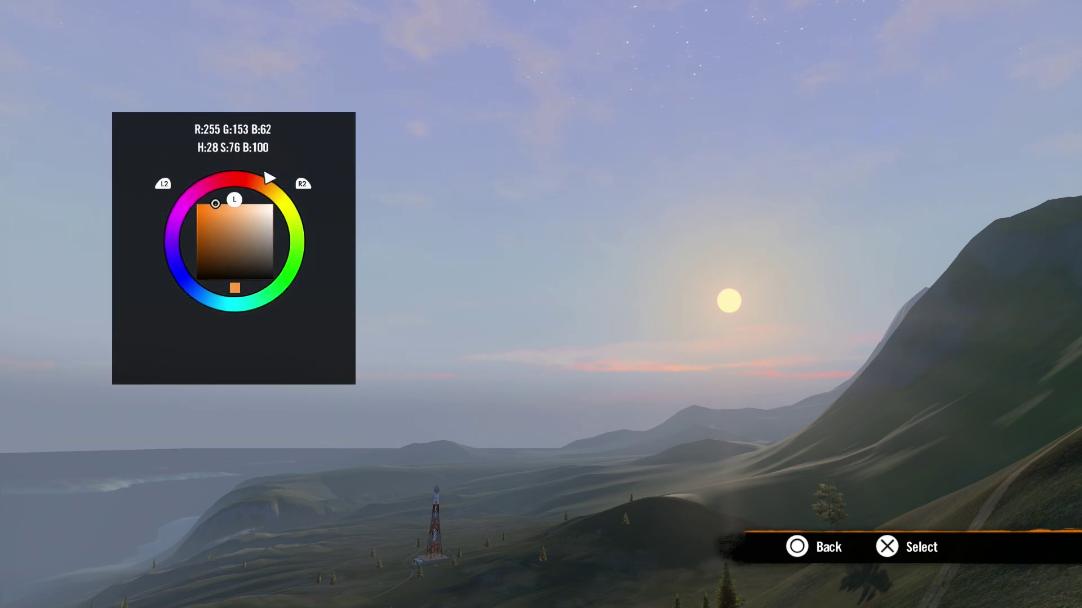
pyautogui.press('Right')
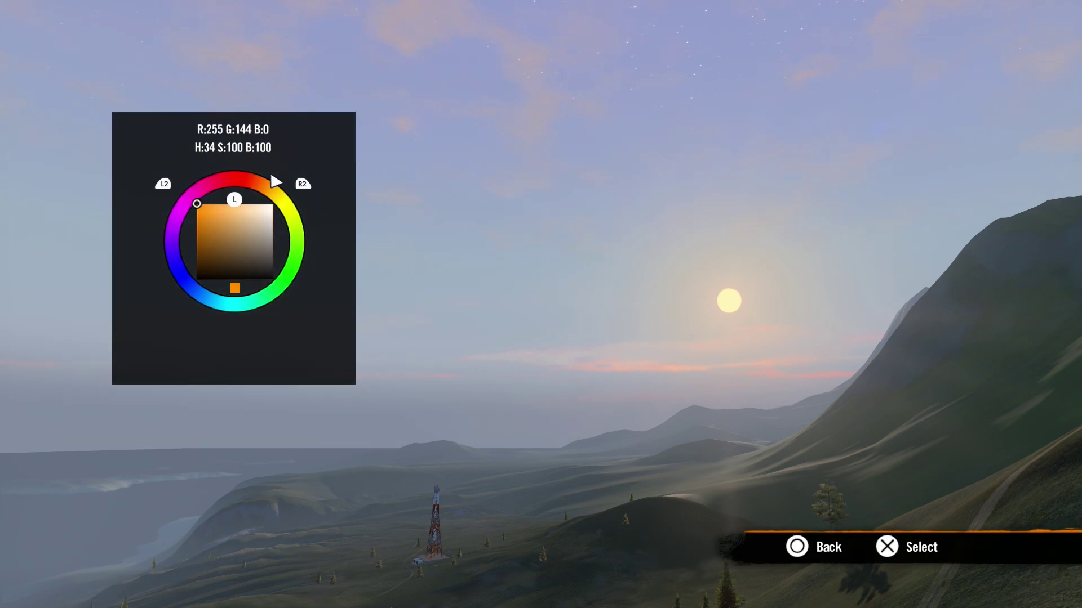
pyautogui.press('Escape')
pyautogui.press('Down')
pyautogui.press('Left')
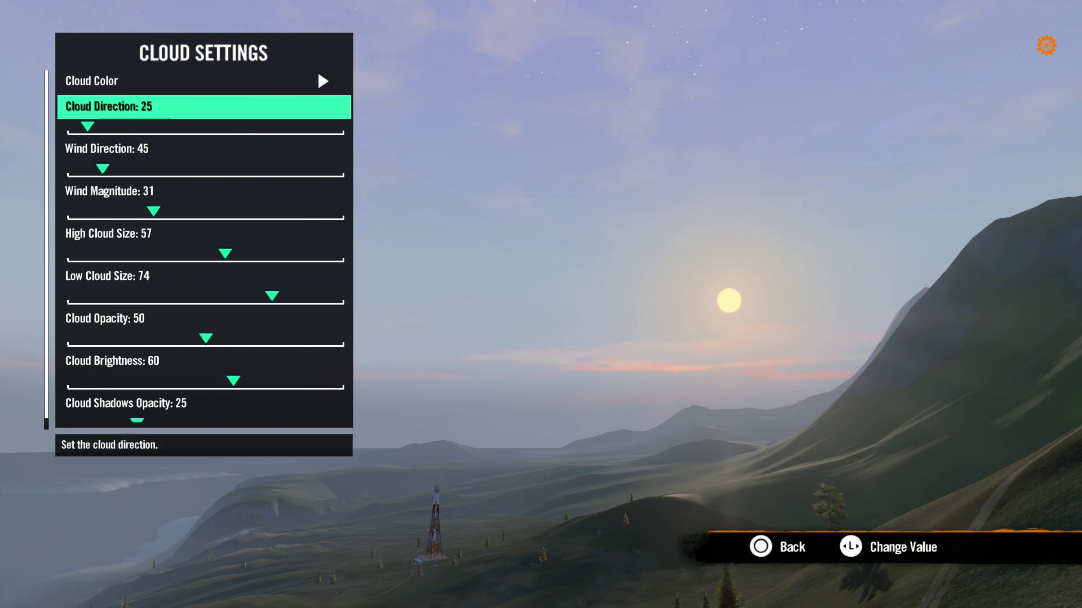
# Set wind strength to 20 and High Cloud Size to 49.
pyautogui.press('Down')
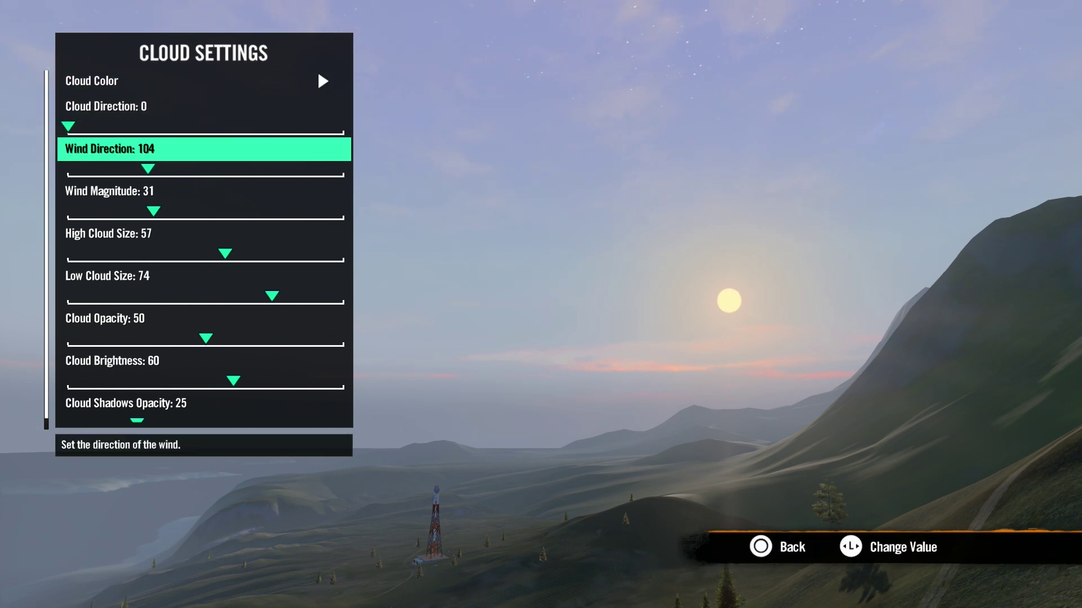
pyautogui.press('Down')
pyautogui.press('Right')
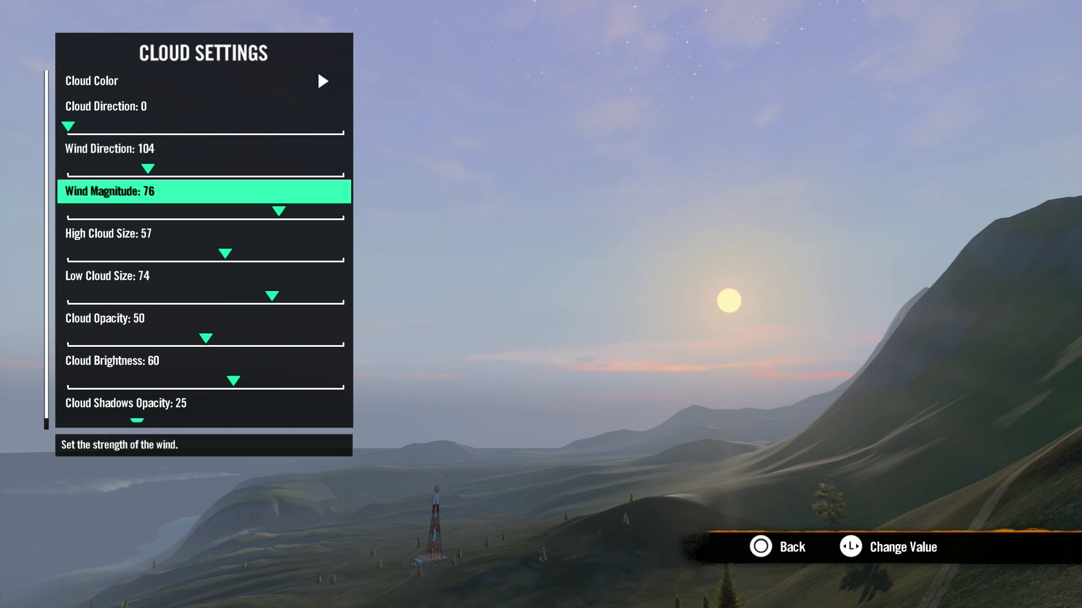
pyautogui.press('Left')
pyautogui.press('Left')
pyautogui.press('Down')
pyautogui.press('Left')
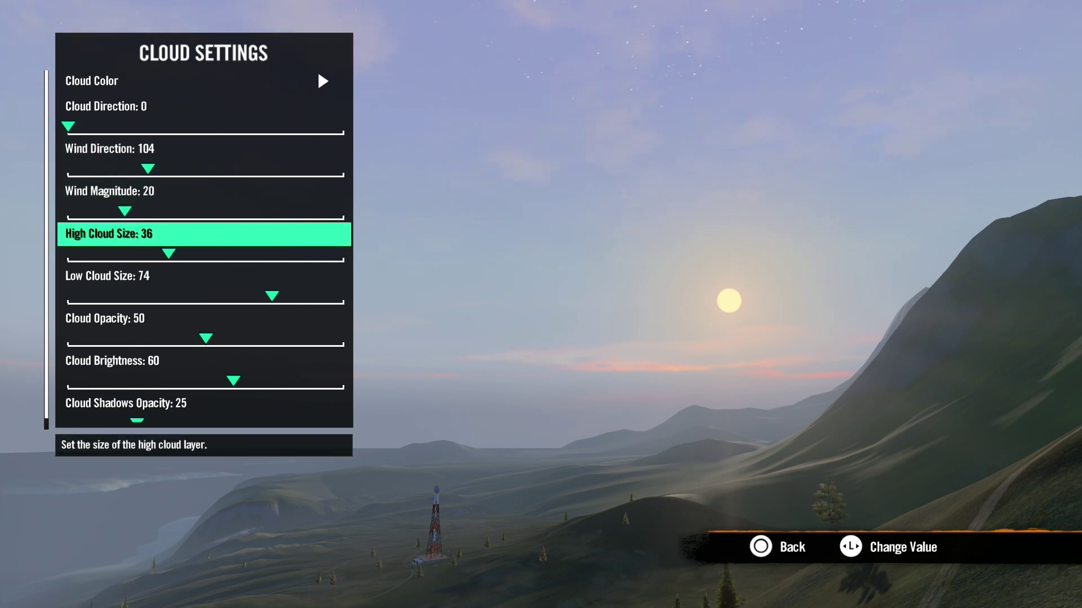
pyautogui.press('Right')
# Set Low Cloud Size 68, Cloud Brightness 46, and Cloud Shadows Opacity 0.
pyautogui.press('Down')
pyautogui.press('Right')
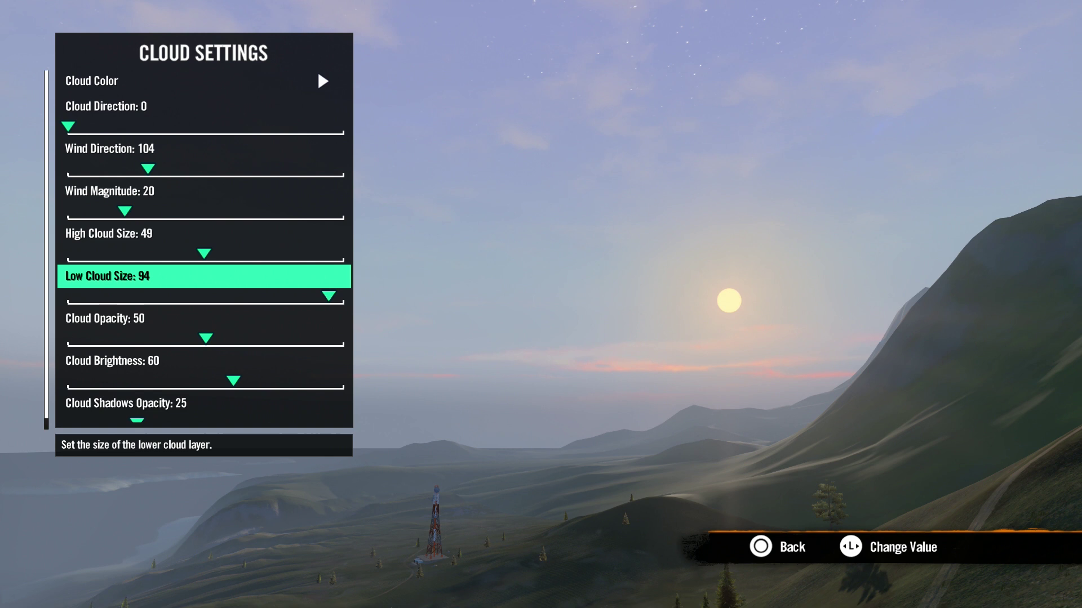
pyautogui.press('Left')
pyautogui.press('Left')
pyautogui.press('Down')
pyautogui.press('Down')
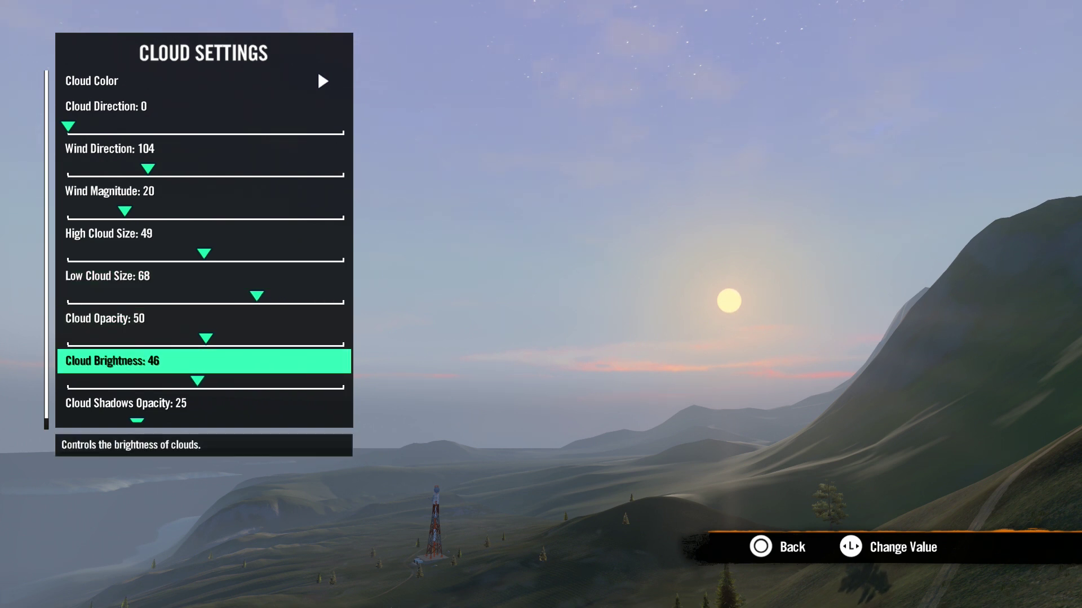
pyautogui.press('Down')
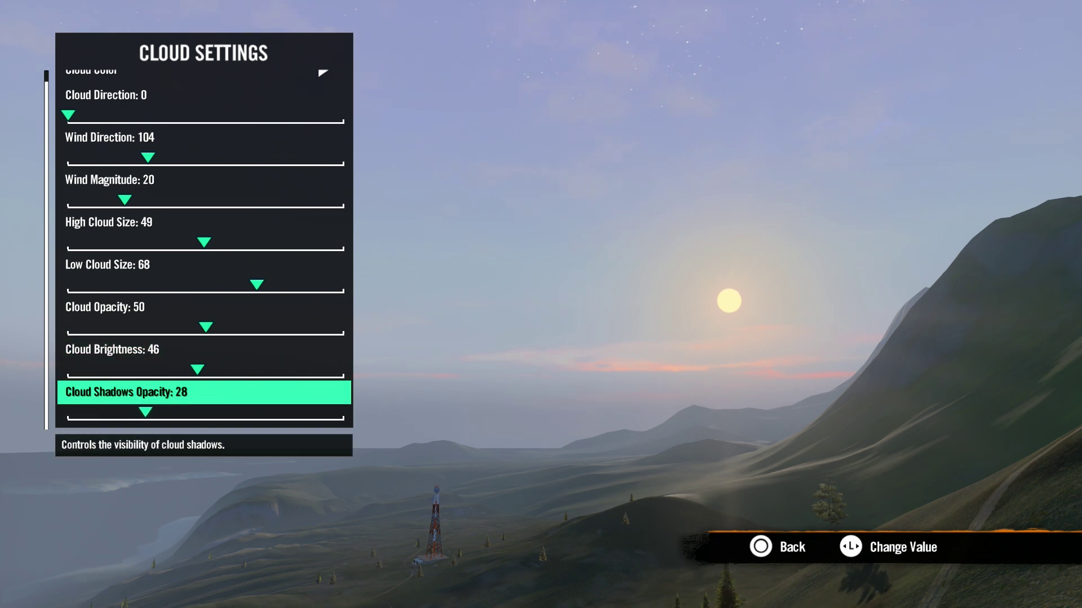
pyautogui.press('Right')
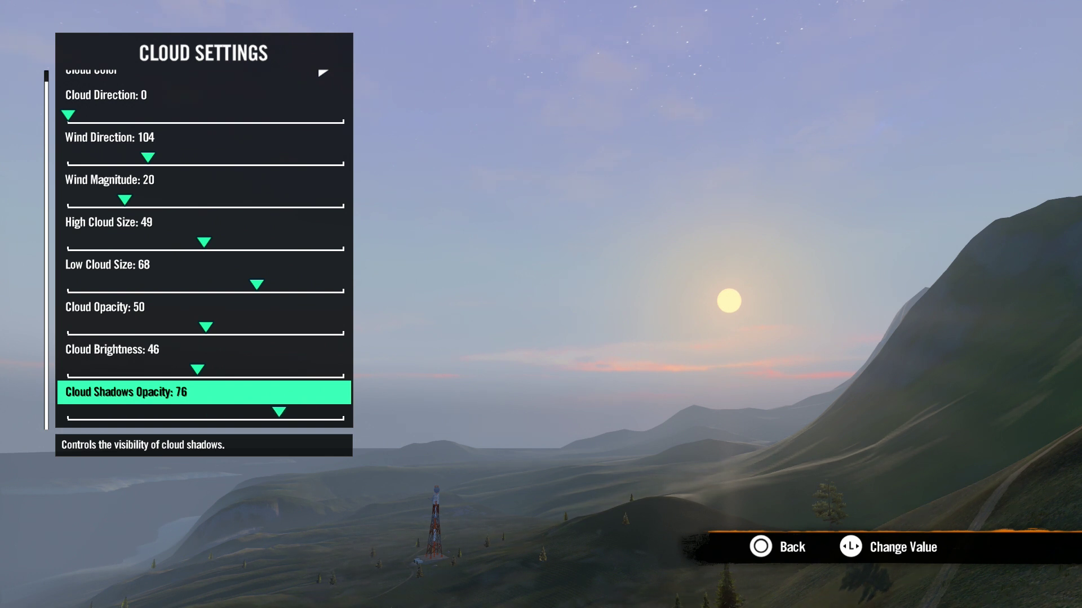
pyautogui.press('Left')
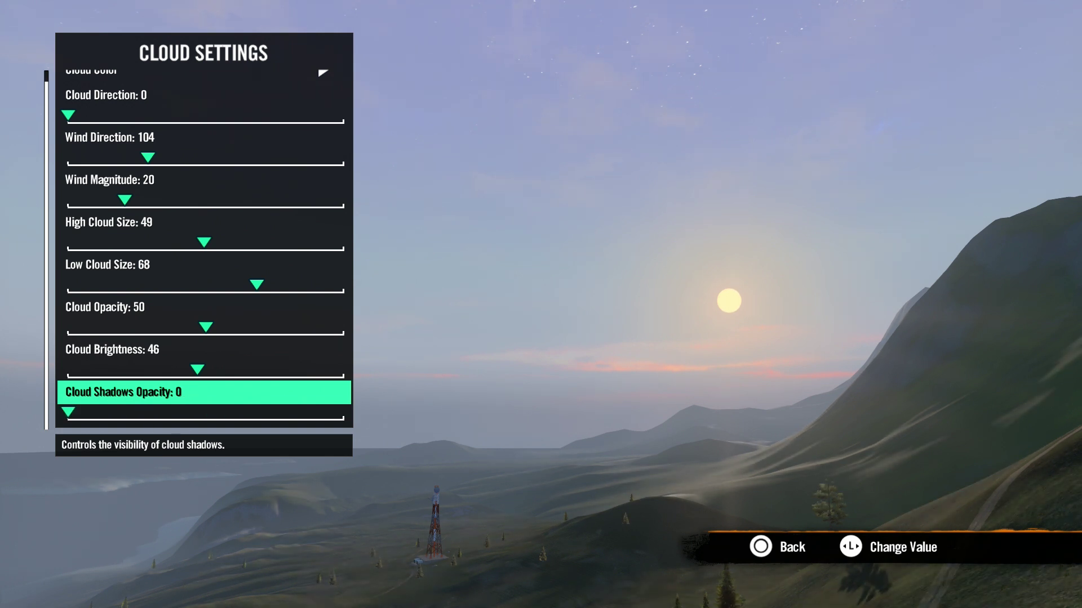
# Open Fog Settings and switch Use Height Fog off.
pyautogui.press('Escape')
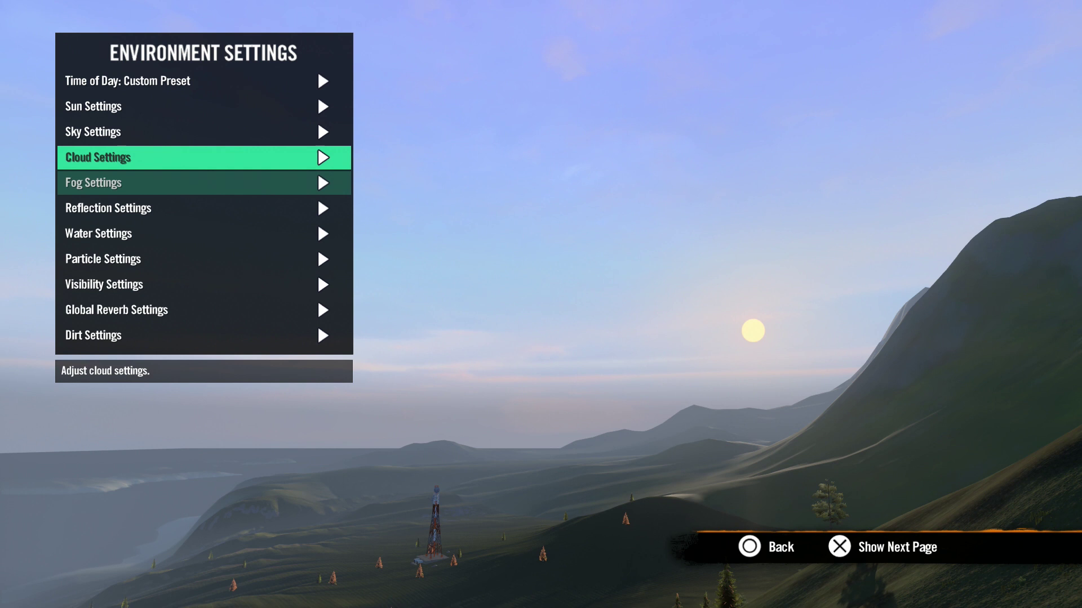
pyautogui.press('Down')
pyautogui.press('Return')
pyautogui.press('Down')
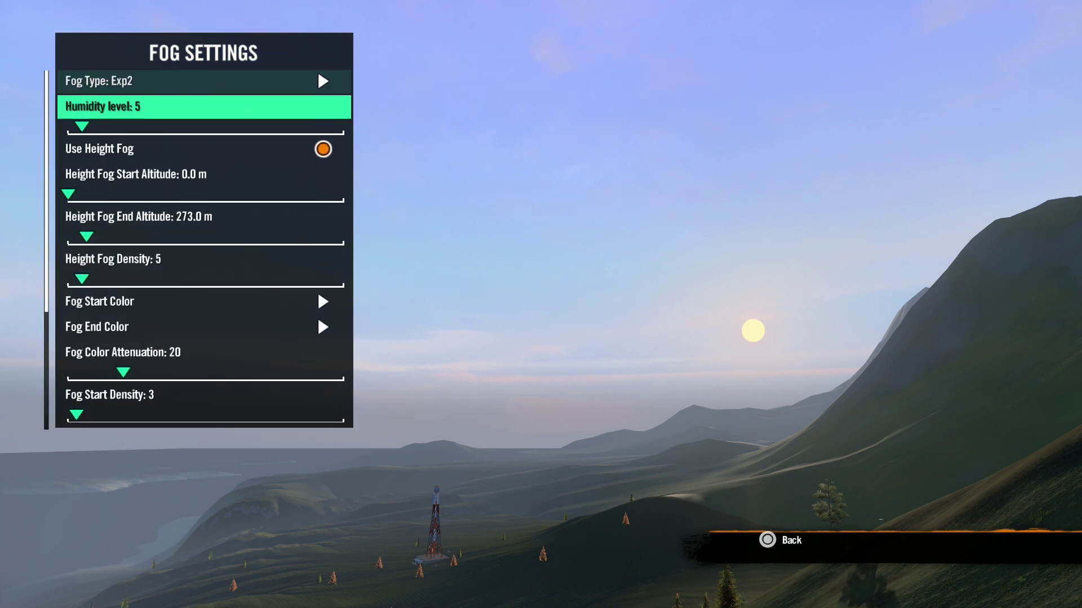
pyautogui.press('Down')
pyautogui.press('Return')
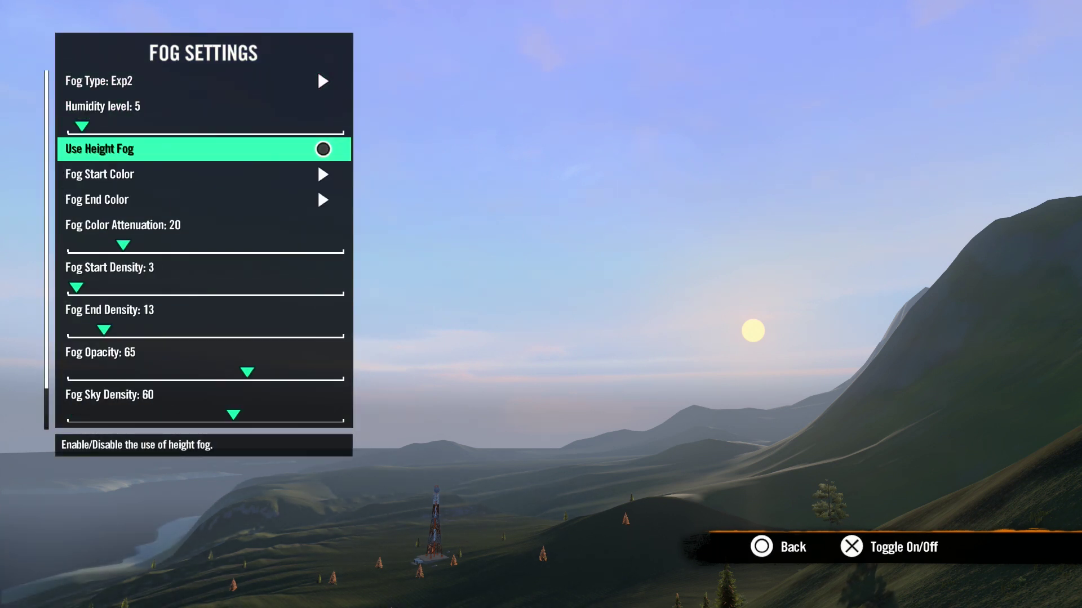
# Open the Fog Type list and preview the Linear, Exp and Exp2 fog types.
pyautogui.press('Up')
pyautogui.press('Up')
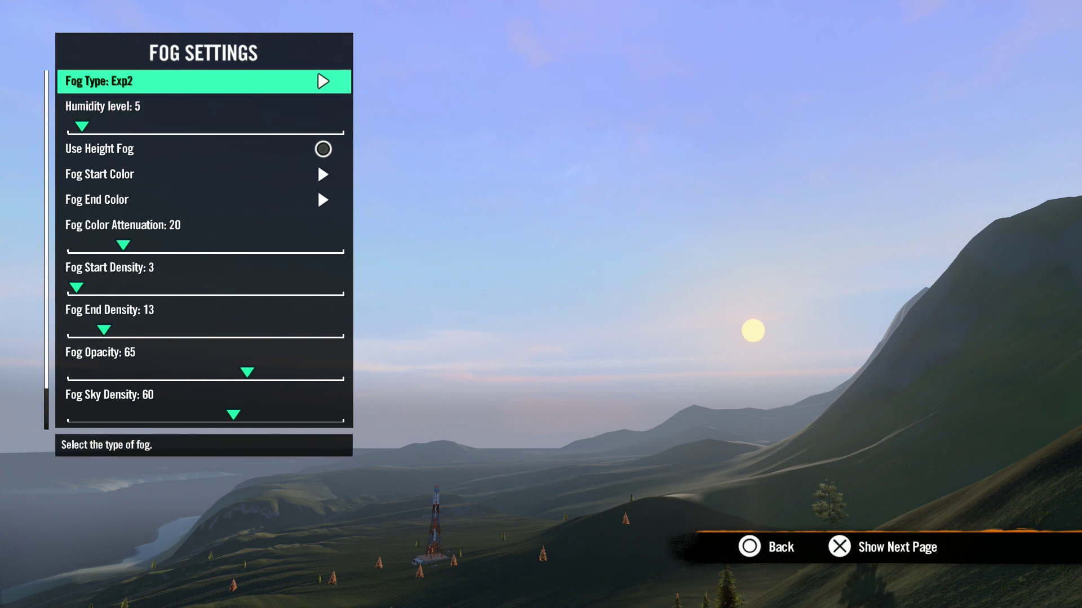
pyautogui.press('Return')
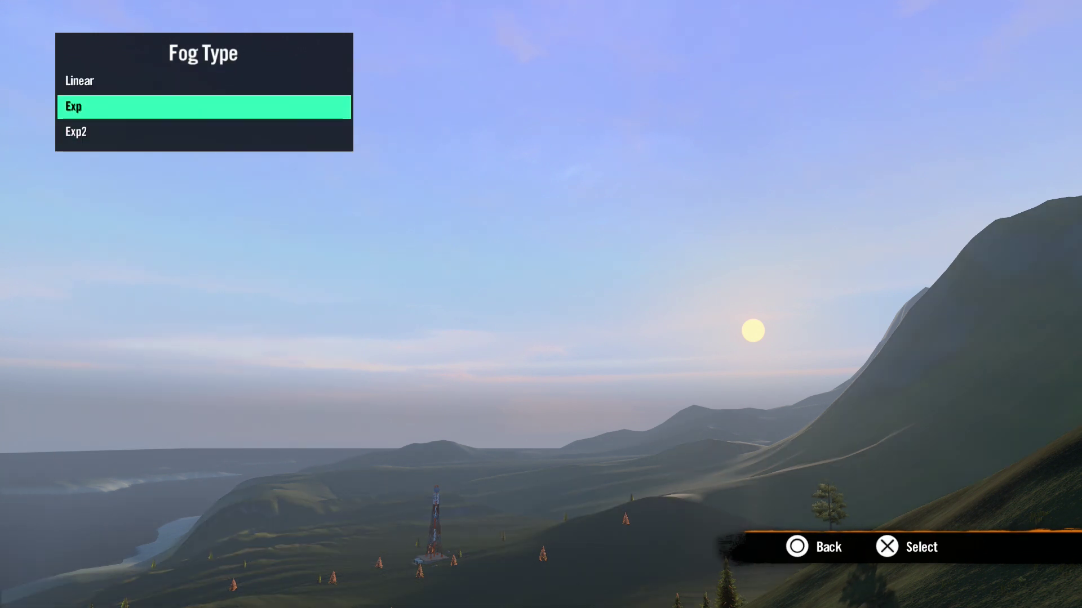
pyautogui.press('Up')
pyautogui.press('Down')
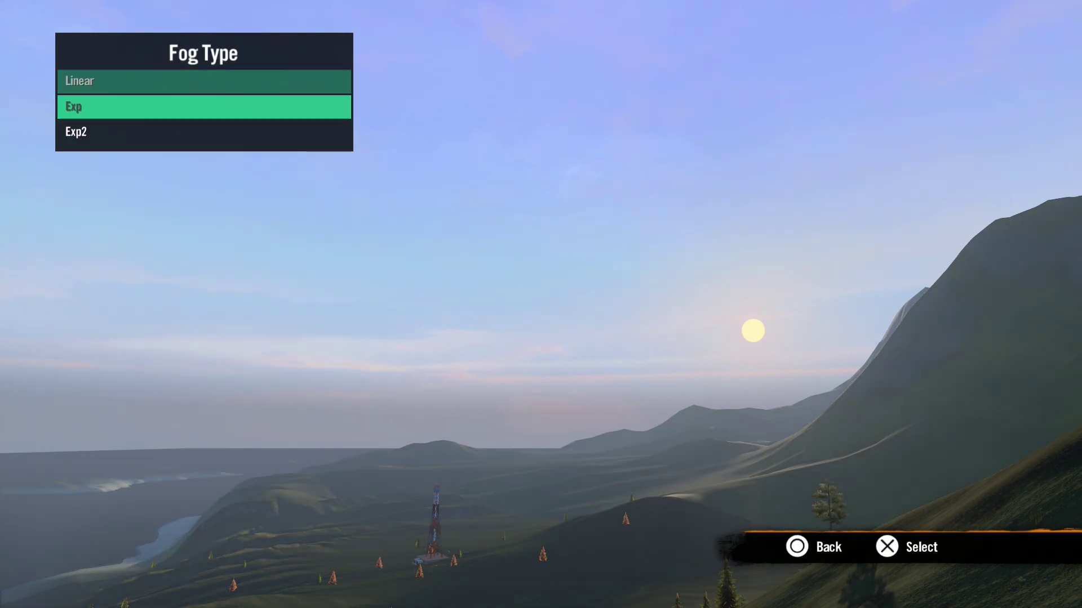
pyautogui.press('Down')
pyautogui.press('Up')
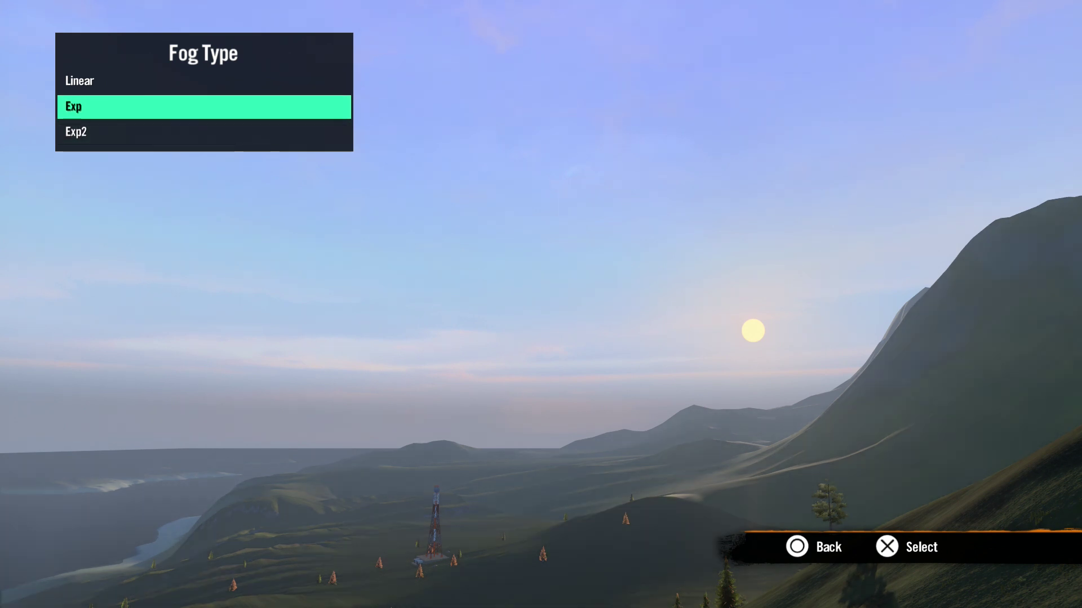
pyautogui.press('Up')
# Choose Linear fog and set Fog Opacity to 100.
pyautogui.press('Return')
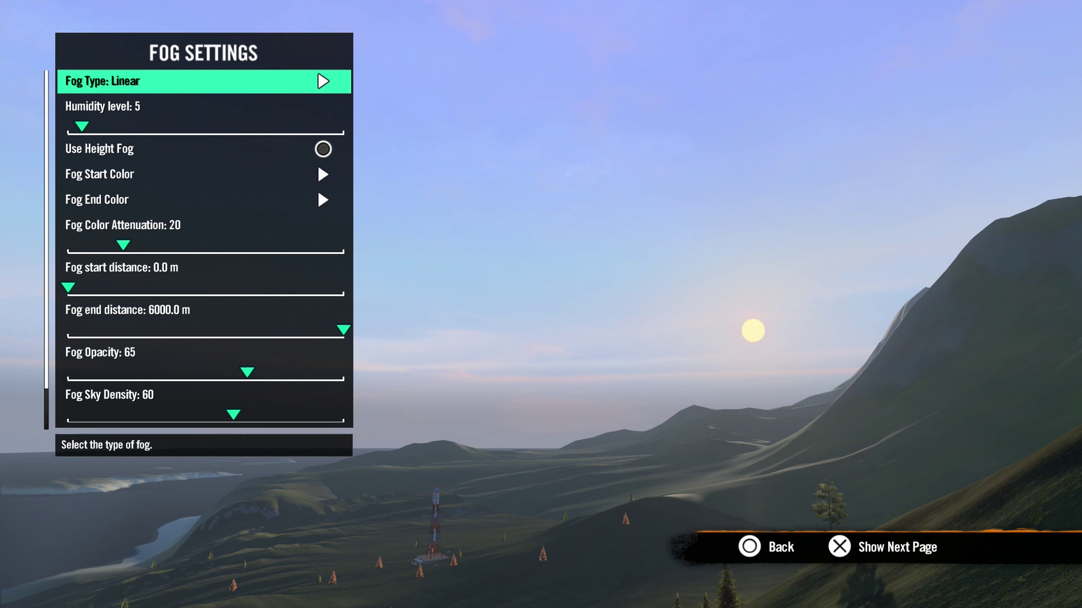
pyautogui.press('Down')
pyautogui.press('Down')
pyautogui.press('Down')
pyautogui.press('Down')
pyautogui.press('Down')
pyautogui.press('Down')
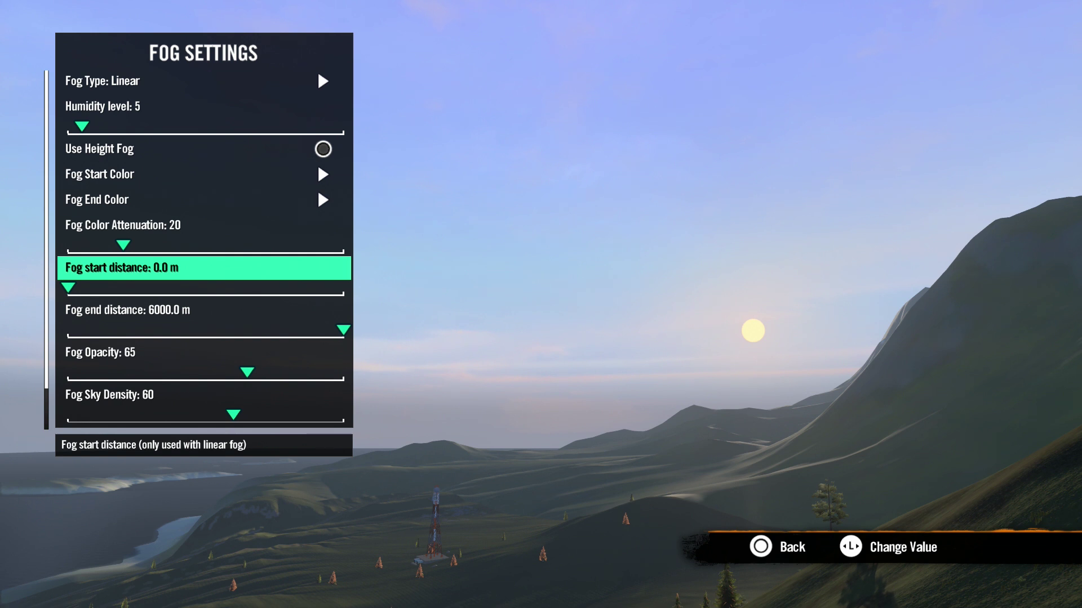
pyautogui.press('Down')
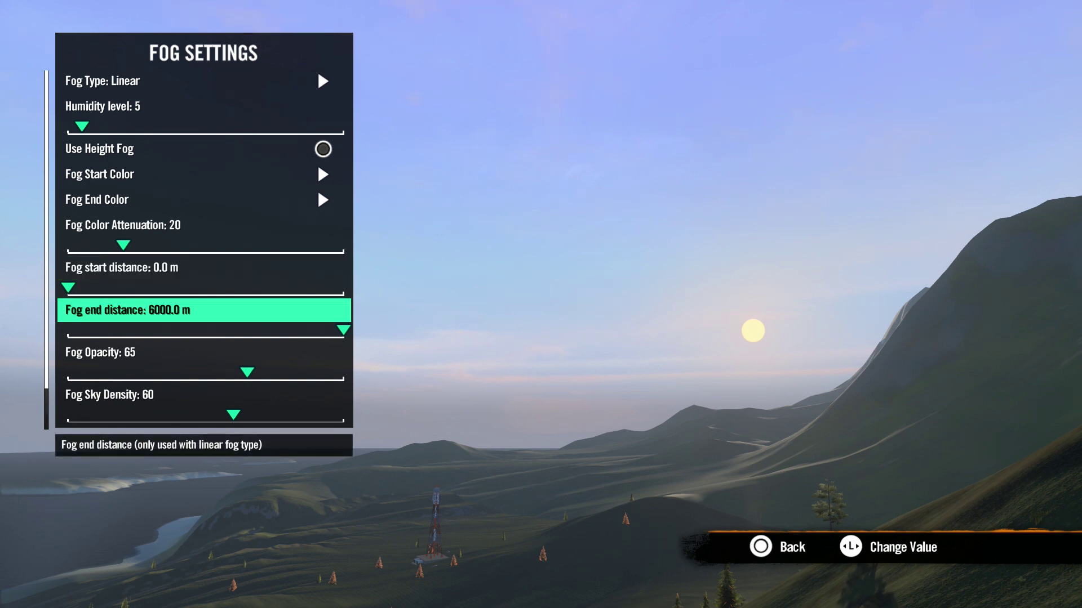
pyautogui.press('Down')
pyautogui.press('Left')
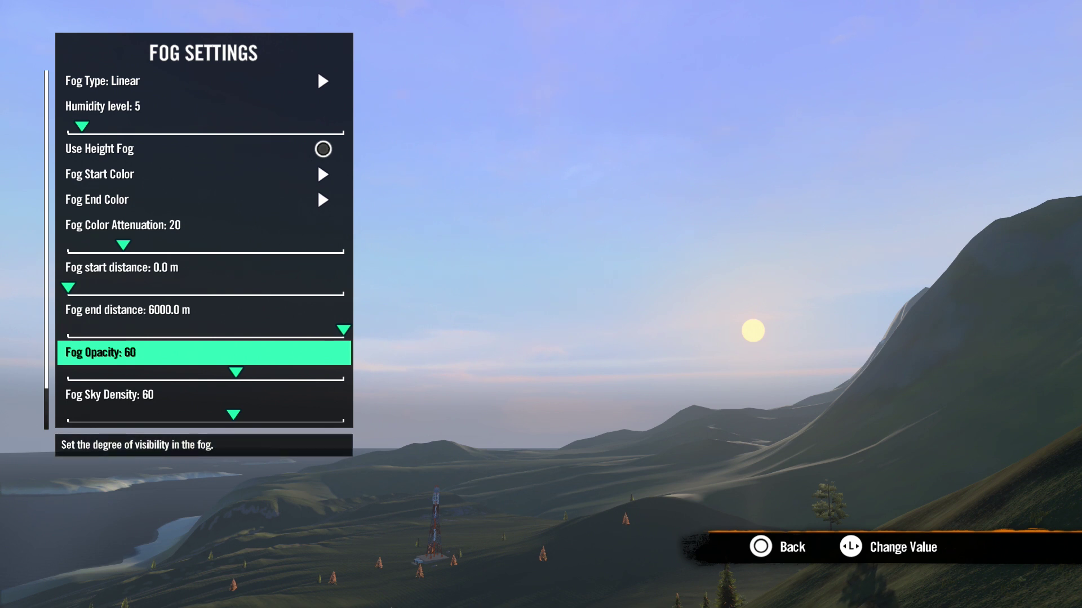
pyautogui.press('Right')
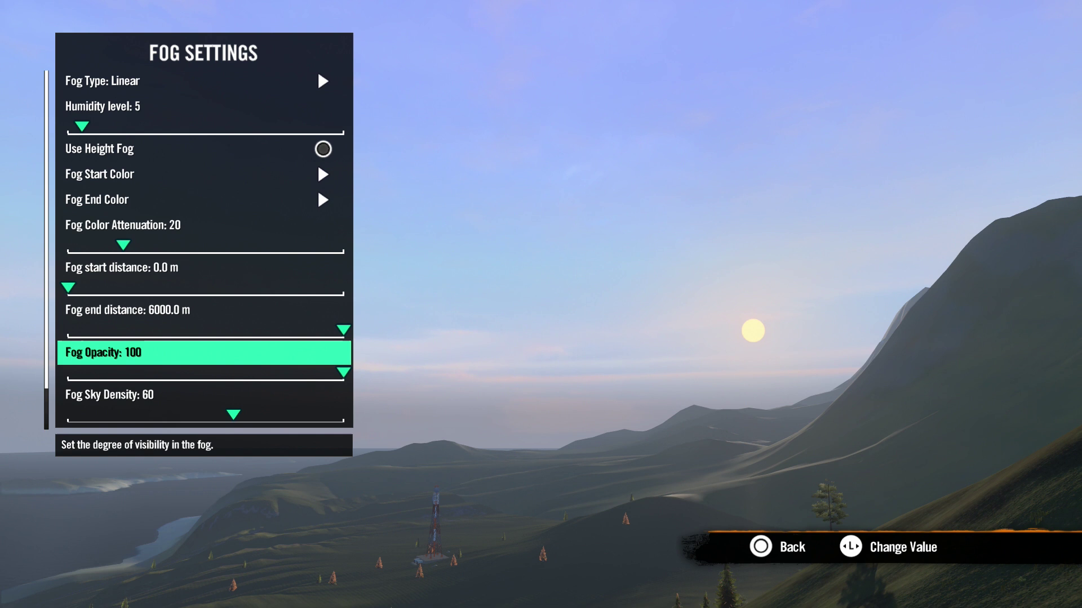
# Raise Fog Sky Density and Fog Sky Height Ramp both to 100.
pyautogui.press('Down')
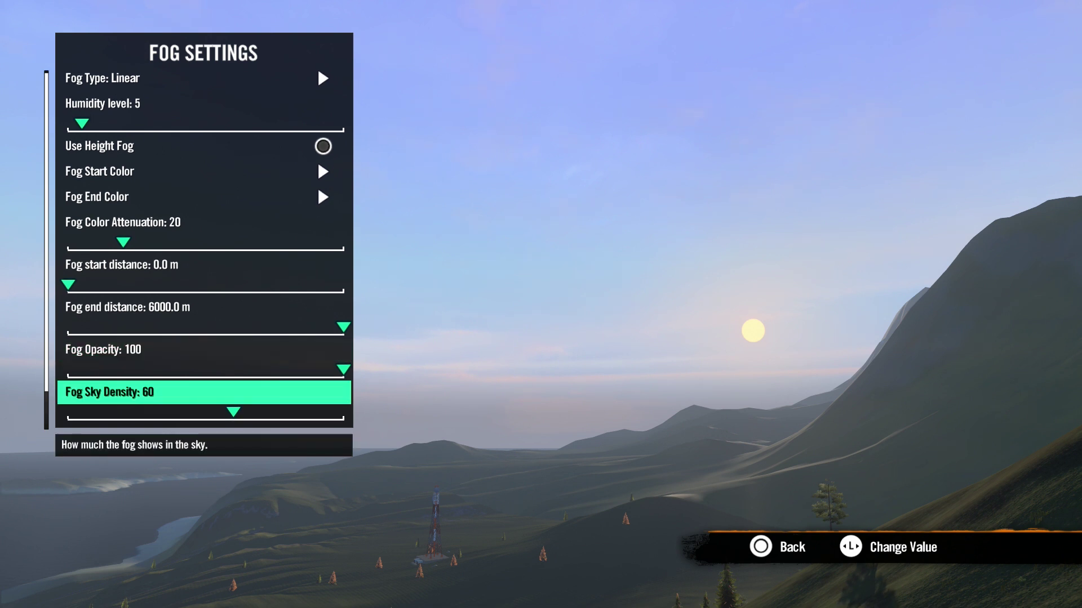
pyautogui.press('Left')
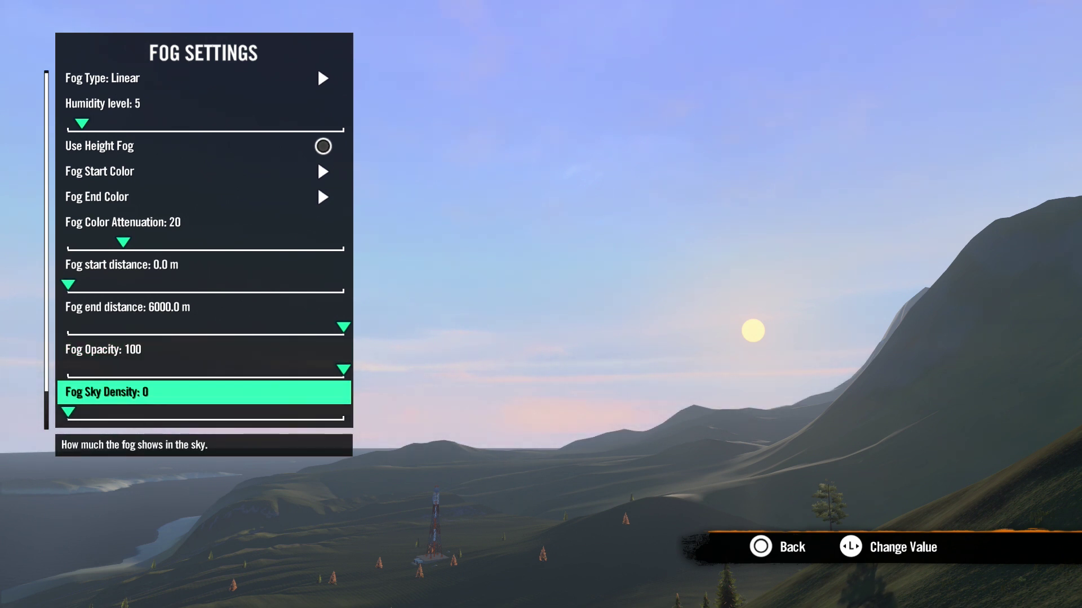
pyautogui.press('Right')
pyautogui.press('Right')
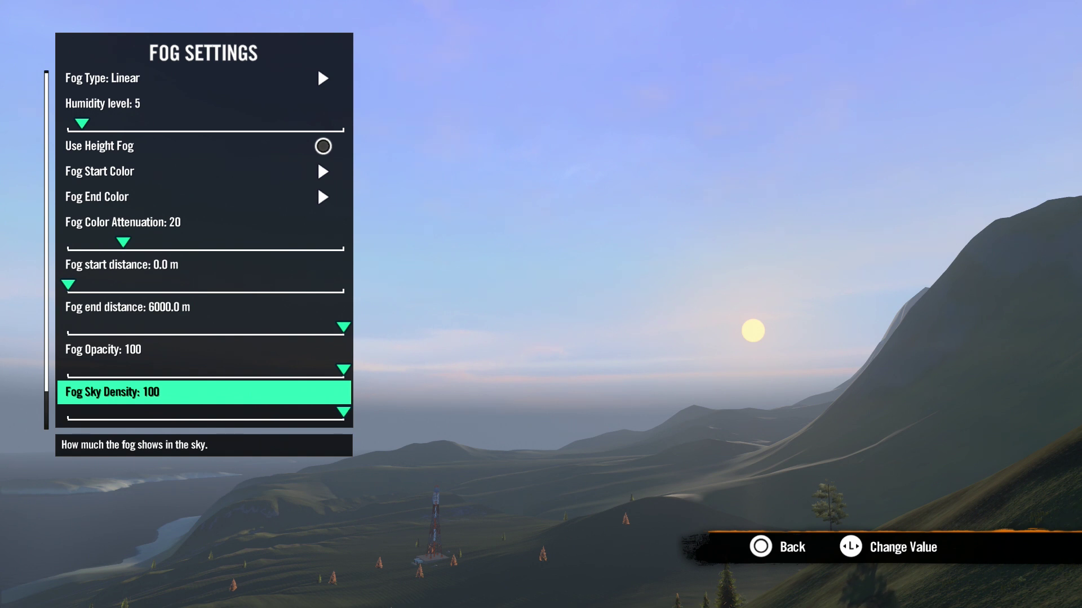
pyautogui.press('Down')
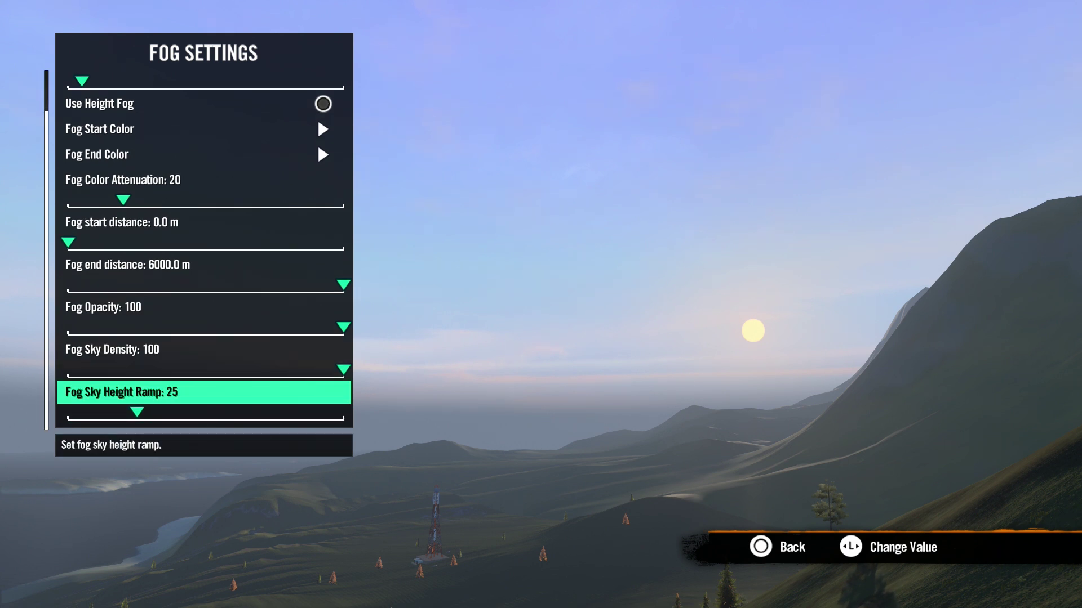
pyautogui.press('Left')
pyautogui.press('Right')
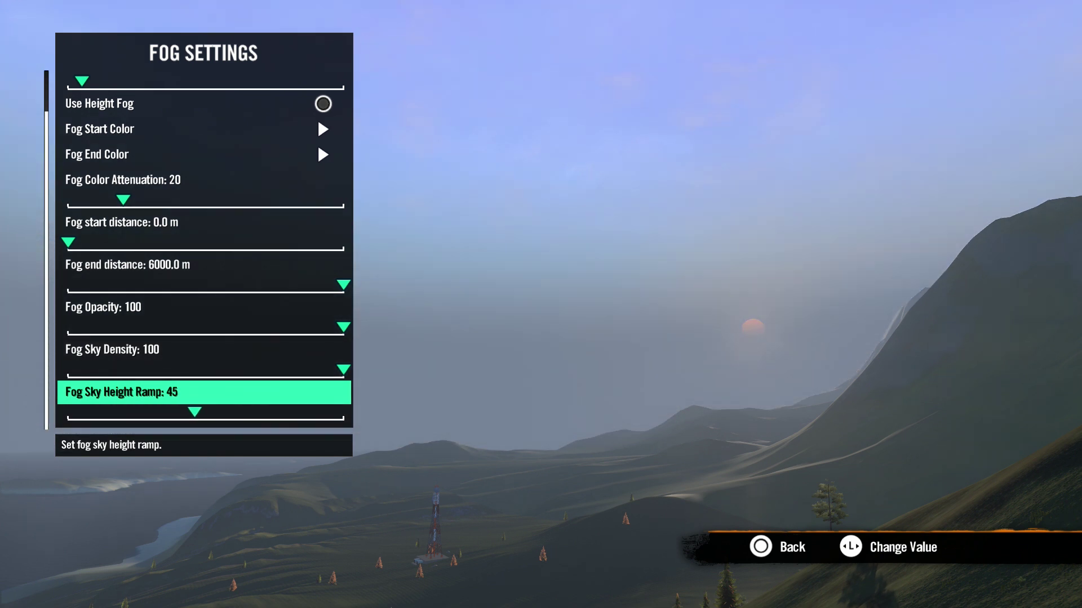
pyautogui.press('Right')
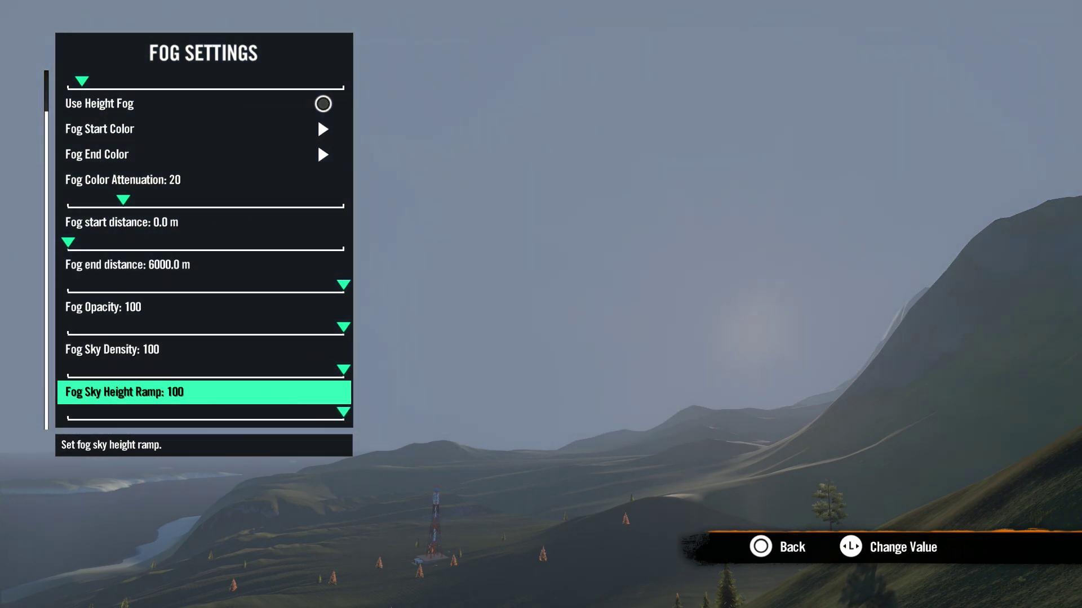
pyautogui.press('Up')
pyautogui.press('Up')
pyautogui.press('Up')
pyautogui.press('Up')
pyautogui.press('Up')
pyautogui.press('Up')
pyautogui.press('Up')
pyautogui.press('Up')
pyautogui.press('Up')
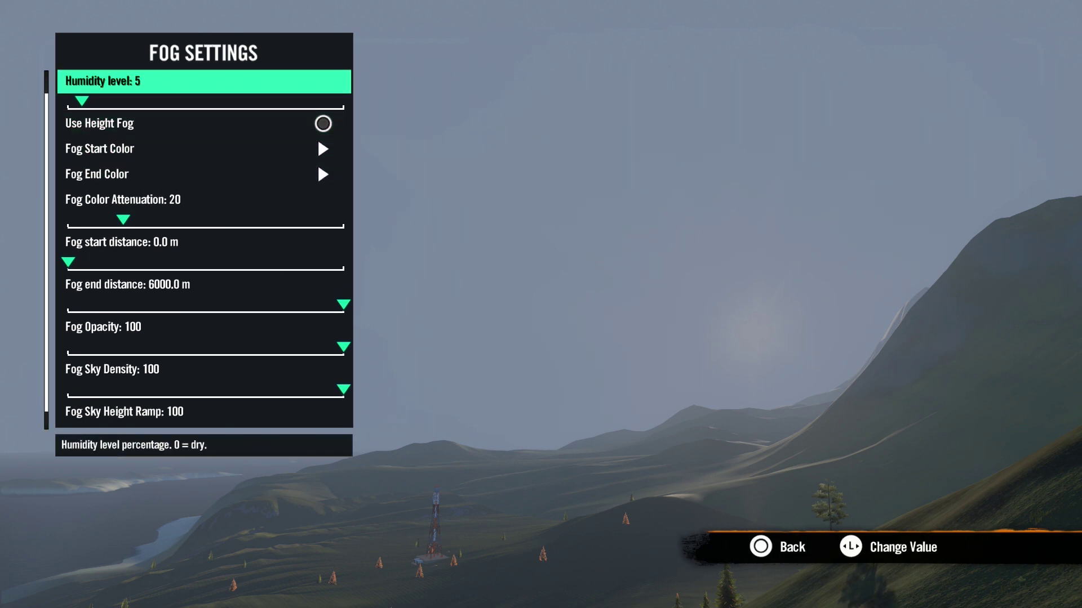
# Compare fog Humidity level at 0, then set it to 100.
pyautogui.press('Right')
pyautogui.press('Left')
pyautogui.press('Left')
pyautogui.press('Left')
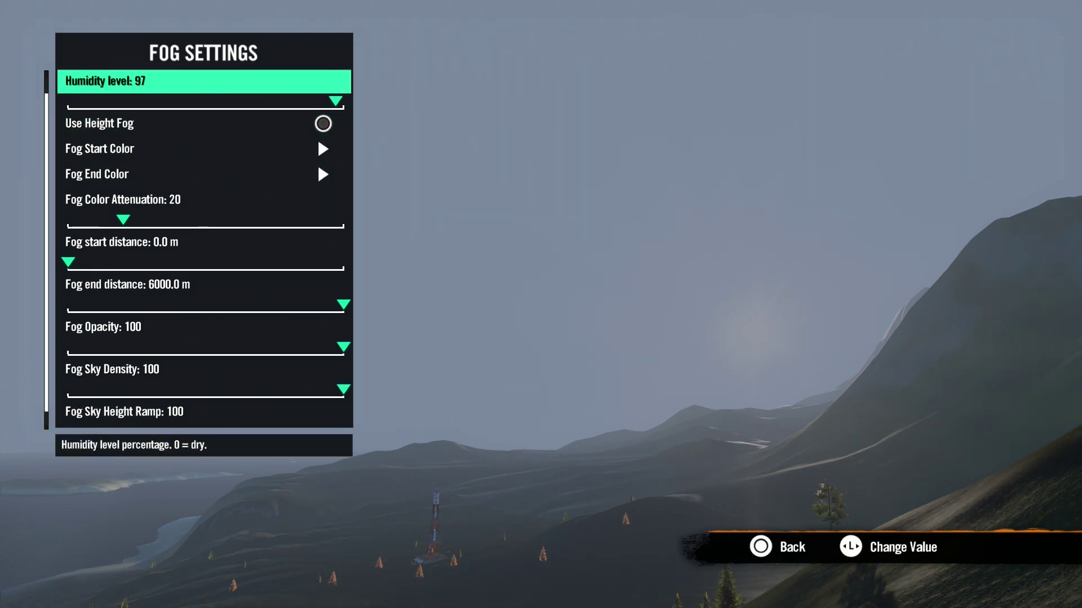
pyautogui.press('Left')
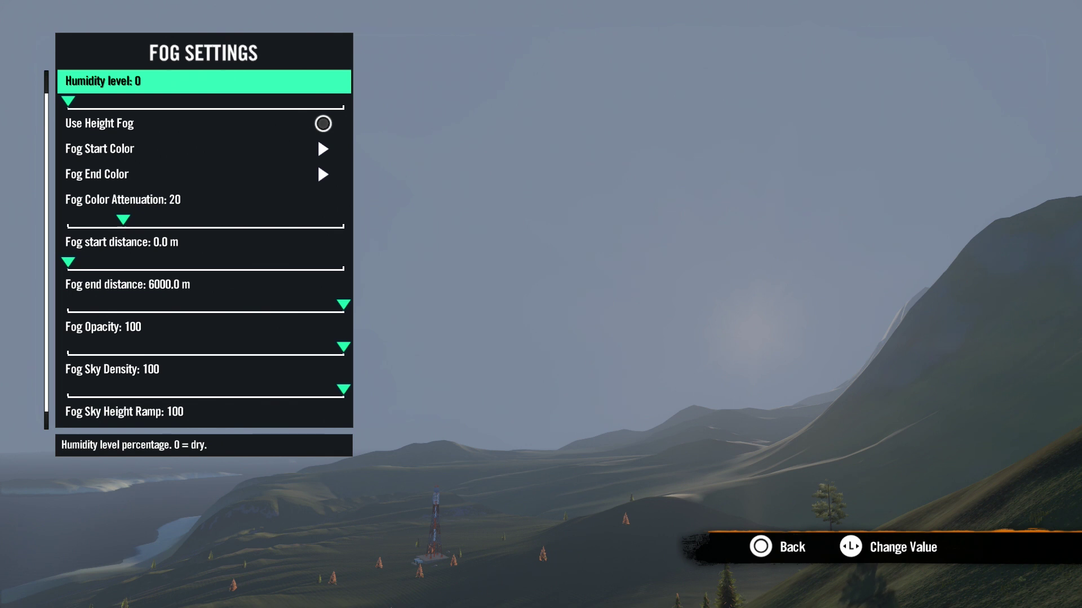
pyautogui.press('Right')
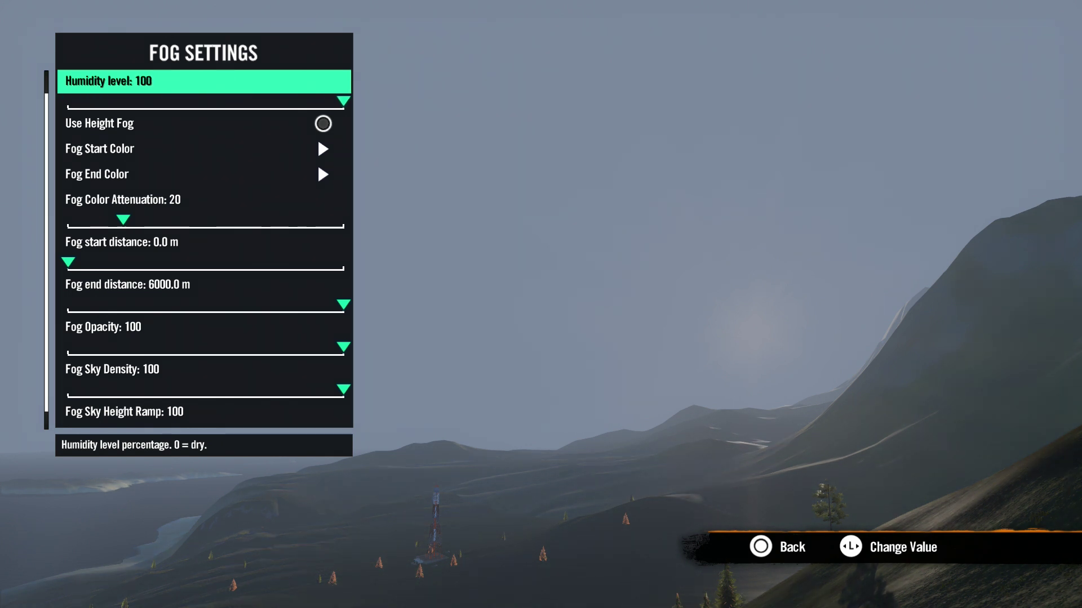
pyautogui.press('Down')
pyautogui.press('Down')
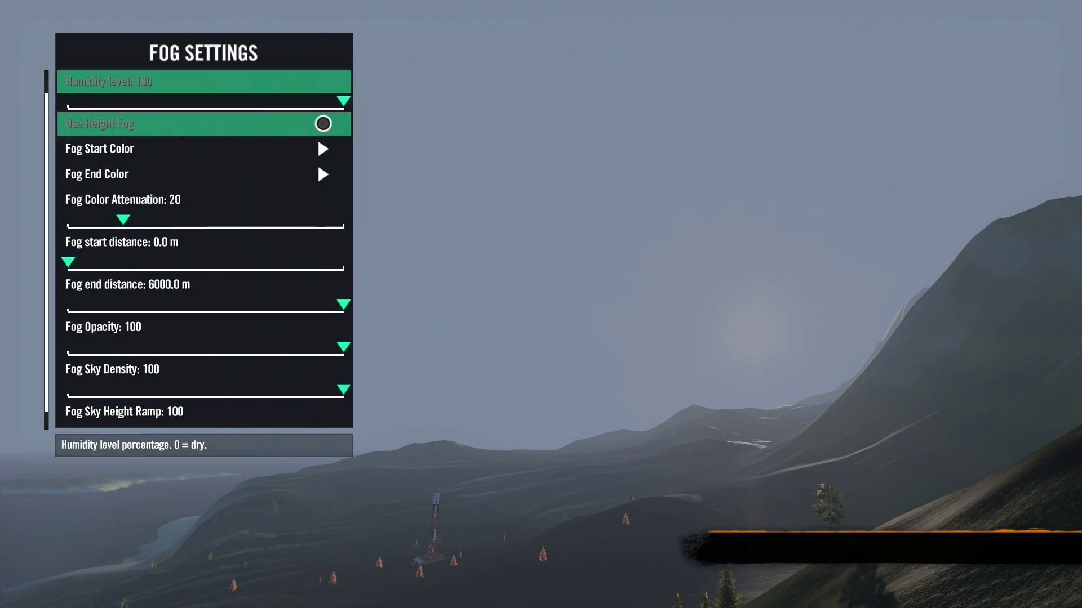
# Make the fog end colour fully saturated purple (R:168 G:0 B:255).
pyautogui.press('Return')
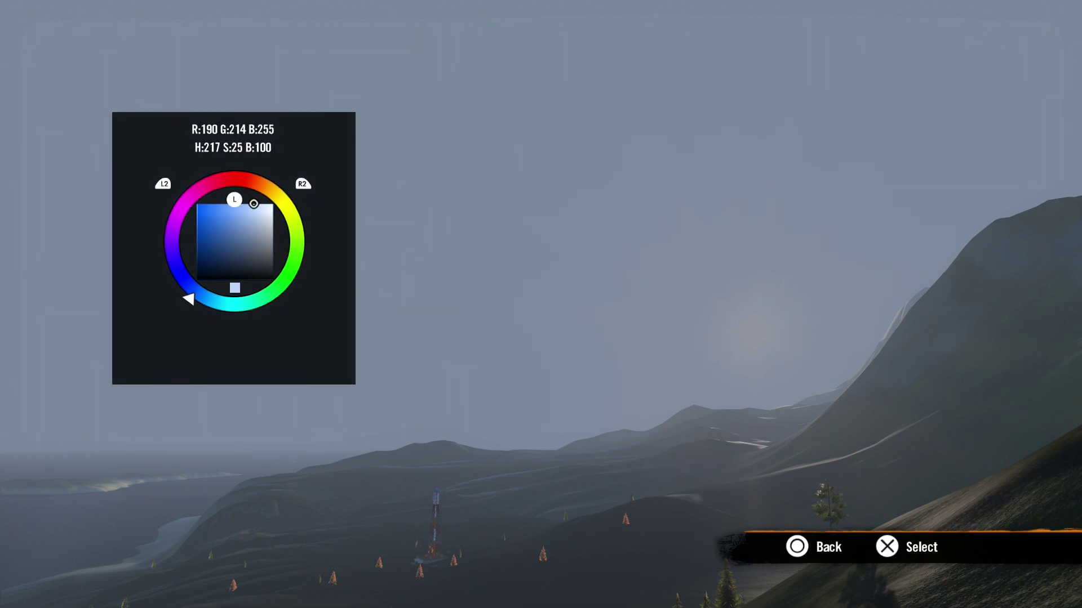
pyautogui.press('Left')
pyautogui.press('Escape')
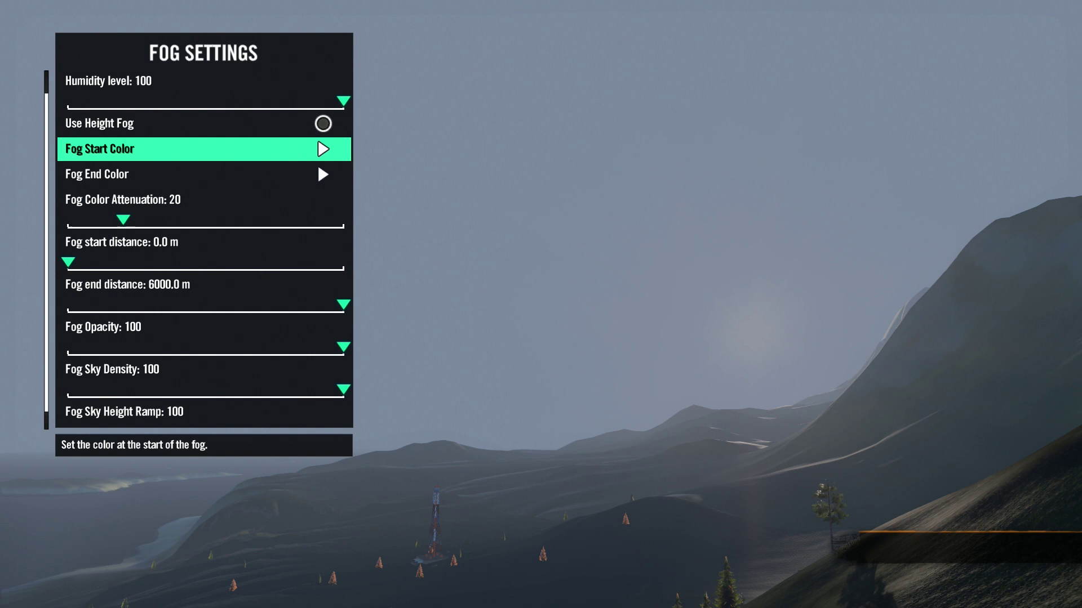
pyautogui.press('Down')
pyautogui.press('Return')
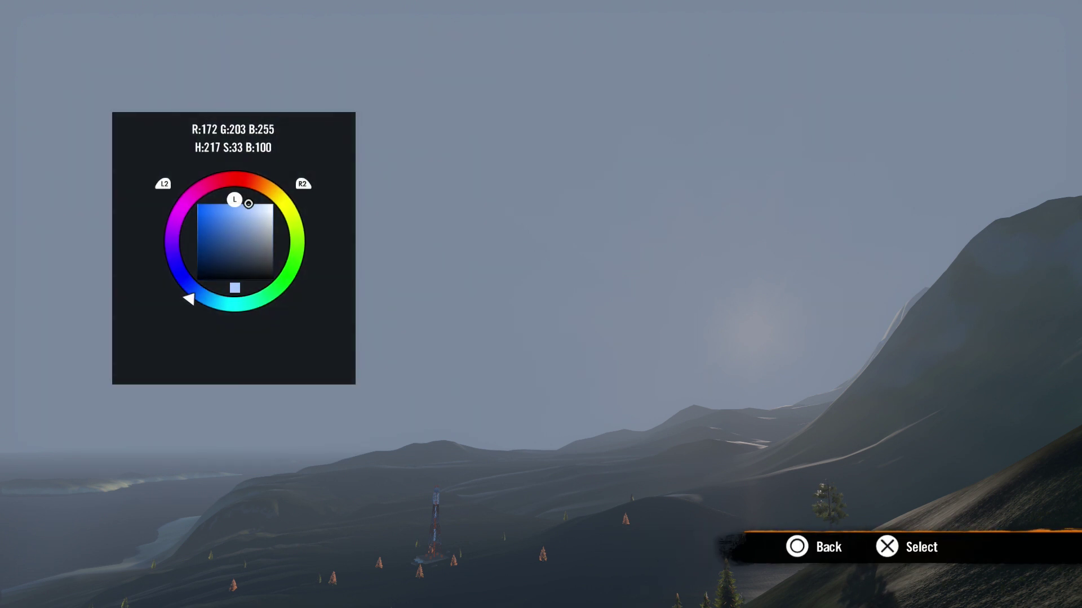
pyautogui.press('Left')
pyautogui.press('Left')
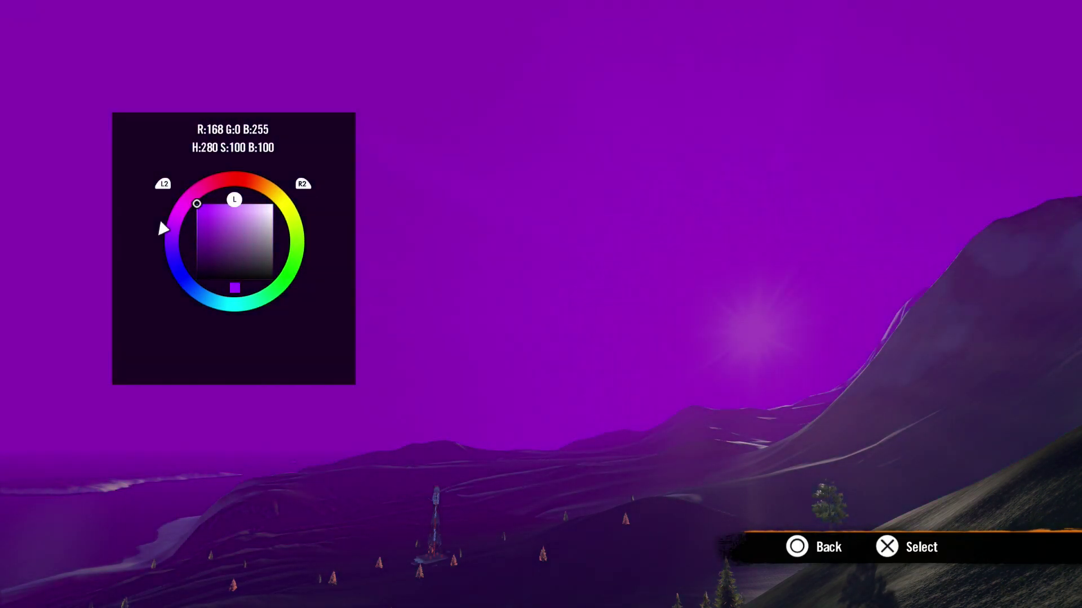
pyautogui.press('Escape')
# Set Fog Color Attenuation to 57.
pyautogui.press('Down')
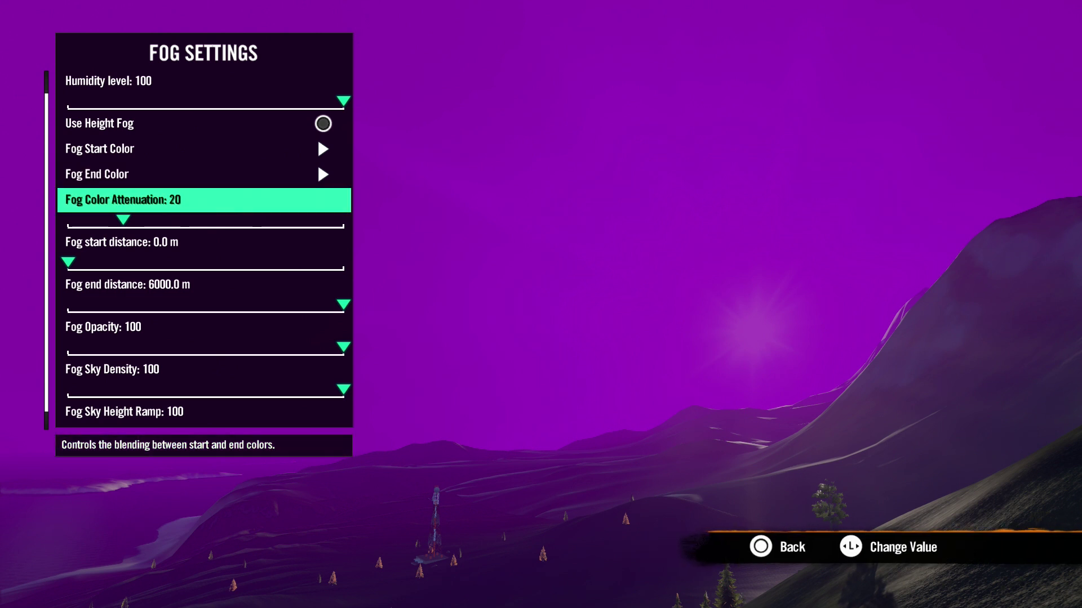
pyautogui.press('Right')
pyautogui.press('Right')
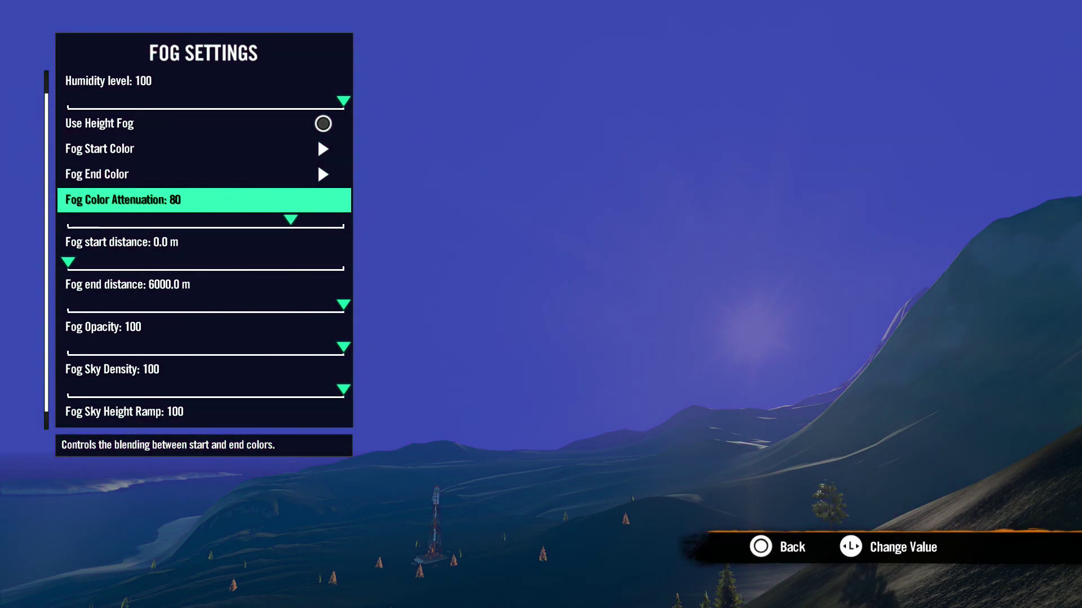
pyautogui.press('Left')
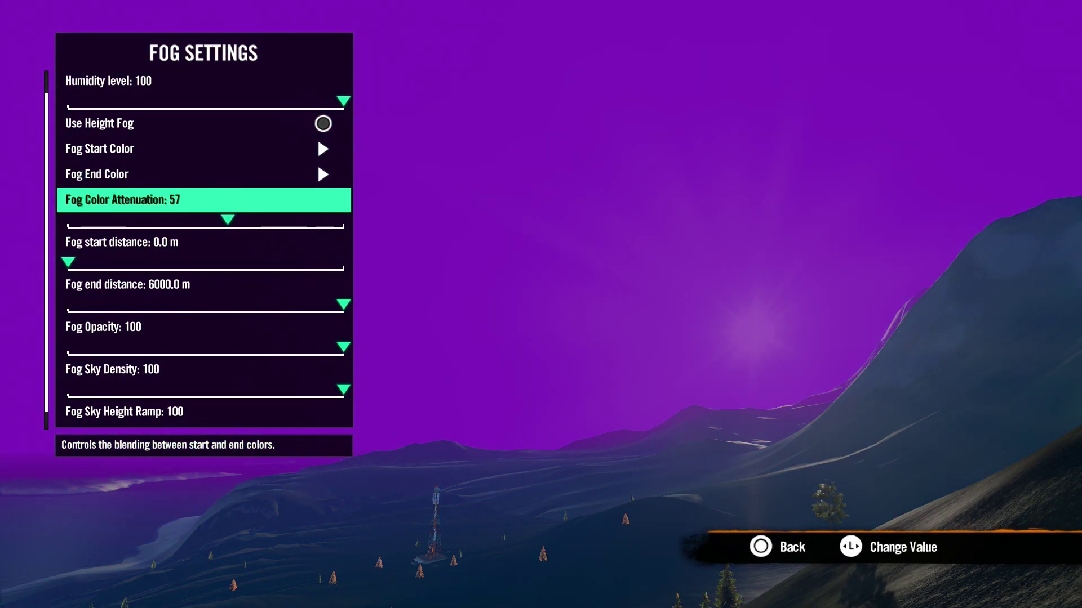
pyautogui.press('Down')
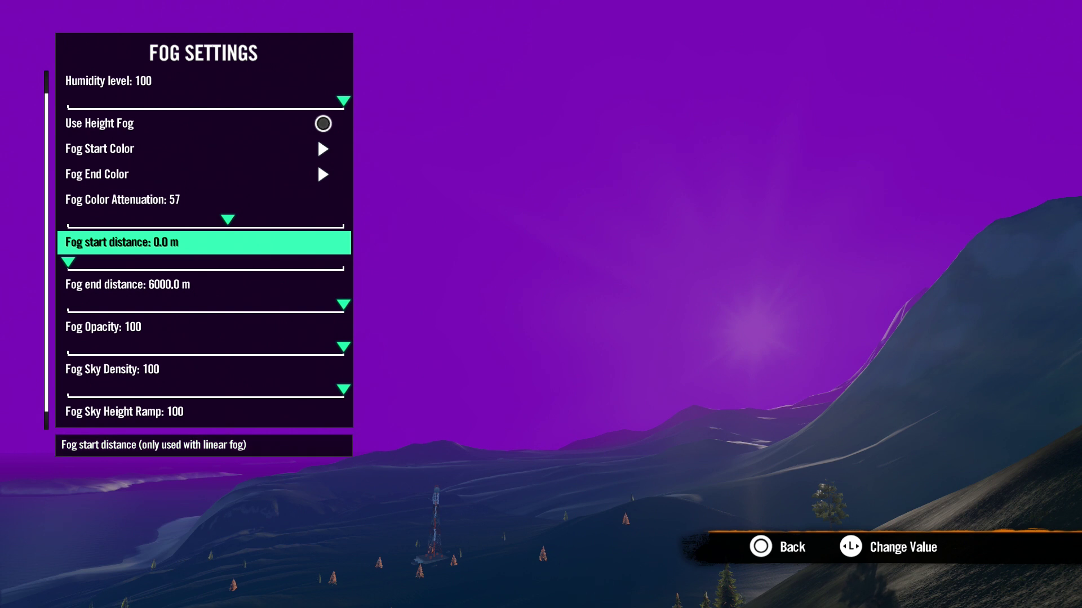
pyautogui.press('Down')
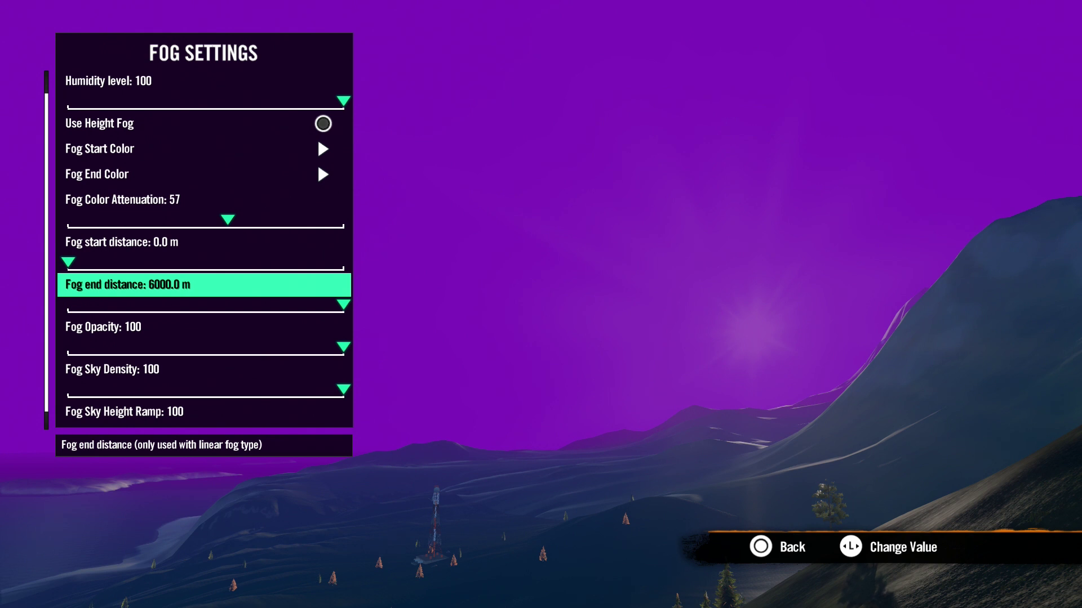
# Switch the fog type to Exp2.
pyautogui.press('Up')
pyautogui.press('Up')
pyautogui.press('Up')
pyautogui.press('Up')
pyautogui.press('Up')
pyautogui.press('Up')
pyautogui.press('Up')
pyautogui.press('Return')
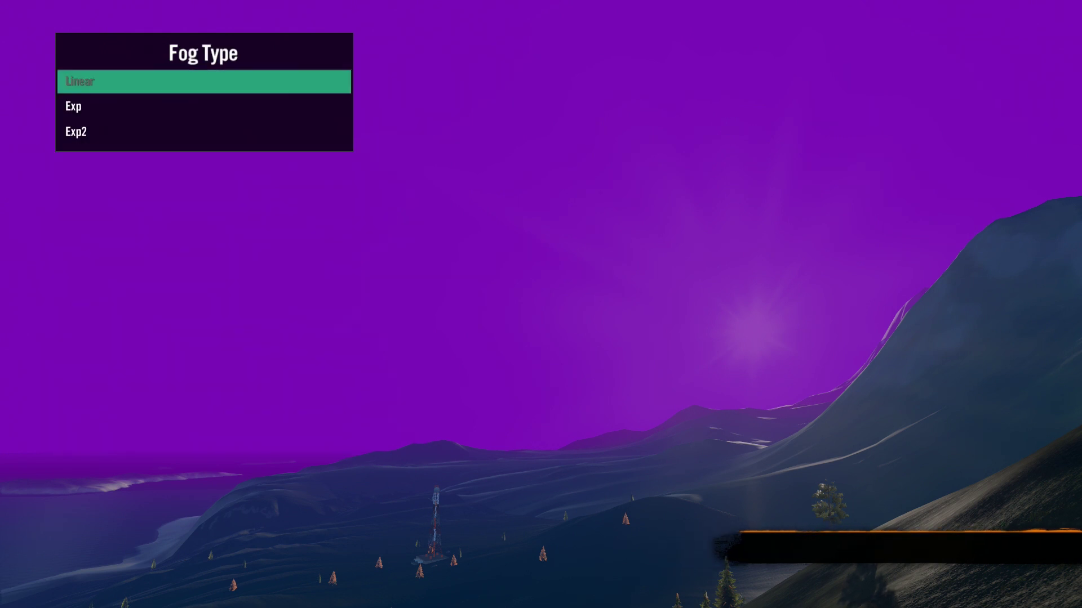
pyautogui.press('Down')
pyautogui.press('Down')
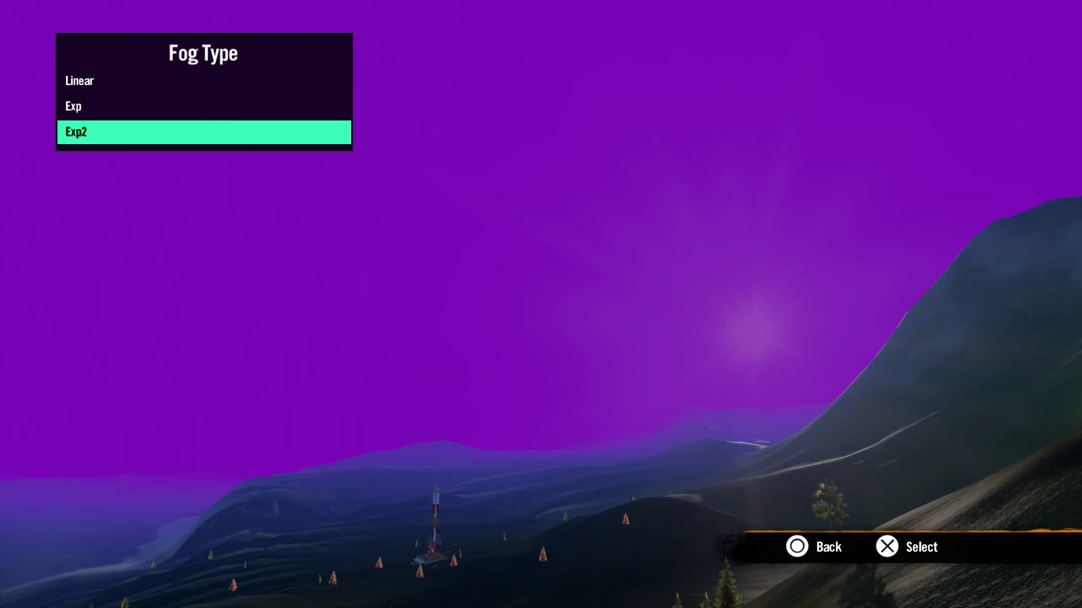
pyautogui.press('Return')
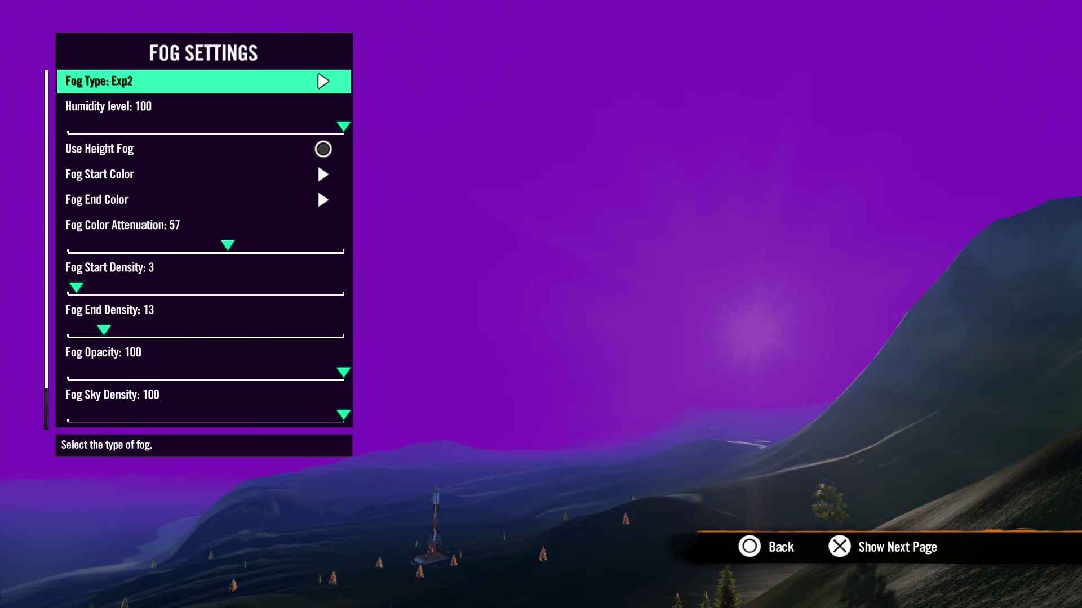
# Set Fog Start Density to 4 and Fog End Density to 12.
pyautogui.press('Down')
pyautogui.press('Down')
pyautogui.press('Down')
pyautogui.press('Down')
pyautogui.press('Down')
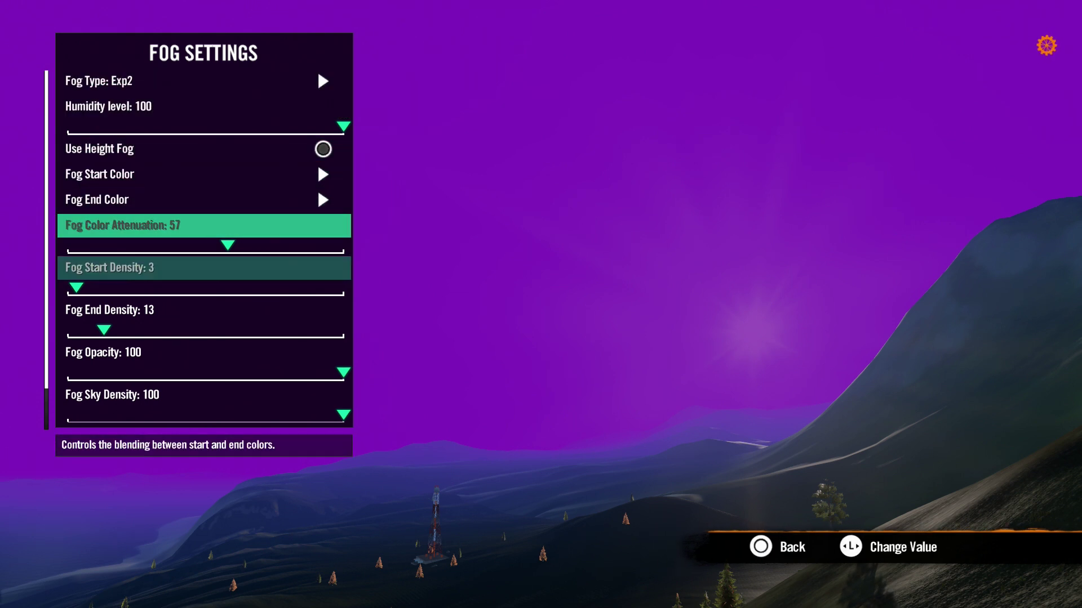
pyautogui.press('Down')
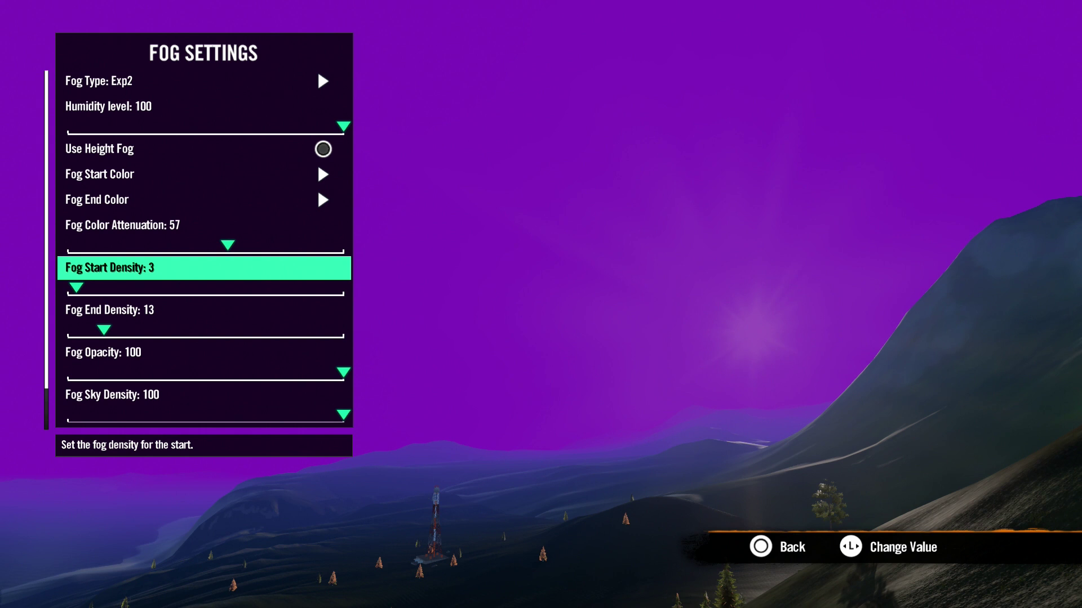
pyautogui.press('Right')
pyautogui.press('Right')
pyautogui.press('Right')
pyautogui.press('Right')
pyautogui.press('Right')
pyautogui.press('Right')
pyautogui.press('Right')
pyautogui.press('Right')
pyautogui.press('Left')
pyautogui.press('Left')
pyautogui.press('Left')
pyautogui.press('Left')
pyautogui.press('Left')
pyautogui.press('Left')
pyautogui.press('Left')
pyautogui.press('Left')
pyautogui.press('Left')
pyautogui.press('Left')
pyautogui.press('Left')
pyautogui.press('Right')
pyautogui.press('Right')
pyautogui.press('Right')
pyautogui.press('Right')
pyautogui.press('Down')
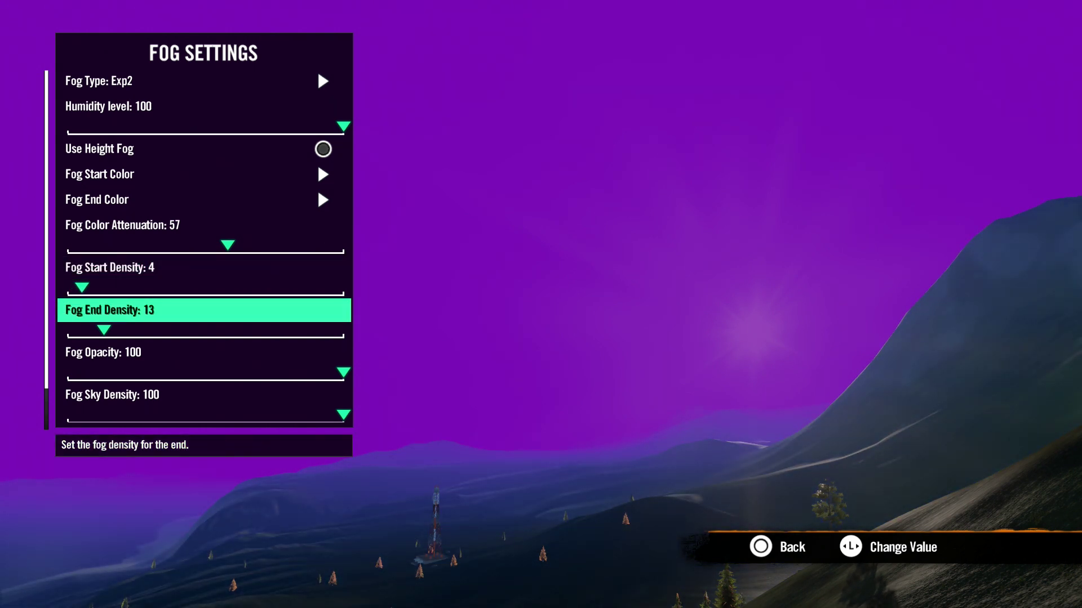
pyautogui.press('Right')
pyautogui.press('Right')
pyautogui.press('Right')
pyautogui.press('Right')
pyautogui.press('Right')
pyautogui.press('Right')
pyautogui.press('Right')
pyautogui.press('Right')
pyautogui.press('Right')
pyautogui.press('Right')
pyautogui.press('Right')
pyautogui.press('Right')
pyautogui.press('Right')
pyautogui.press('Right')
pyautogui.press('Right')
pyautogui.press('Right')
pyautogui.press('Right')
pyautogui.press('Right')
pyautogui.press('Right')
pyautogui.press('Right')
pyautogui.press('Left')
pyautogui.press('Left')
pyautogui.press('Left')
pyautogui.press('Left')
pyautogui.press('Left')
pyautogui.press('Left')
pyautogui.press('Left')
pyautogui.press('Left')
pyautogui.press('Left')
pyautogui.press('Left')
pyautogui.press('Left')
pyautogui.press('Left')
pyautogui.press('Left')
pyautogui.press('Left')
pyautogui.press('Left')
pyautogui.press('Left')
pyautogui.press('Left')
pyautogui.press('Left')
pyautogui.press('Right')
pyautogui.press('Right')
pyautogui.press('Right')
pyautogui.press('Right')
pyautogui.press('Right')
pyautogui.press('Right')
pyautogui.press('Right')
pyautogui.press('Right')
pyautogui.press('Right')
pyautogui.press('Right')
pyautogui.press('Right')
pyautogui.press('Right')
pyautogui.press('Right')
pyautogui.press('Right')
pyautogui.press('Left')
pyautogui.press('Left')
pyautogui.press('Left')
pyautogui.press('Left')
pyautogui.press('Left')
pyautogui.press('Left')
pyautogui.press('Left')
pyautogui.press('Left')
pyautogui.press('Left')
pyautogui.press('Left')
pyautogui.press('Left')
pyautogui.press('Left')
pyautogui.press('Left')
pyautogui.press('Left')
pyautogui.press('Left')
pyautogui.press('Left')
pyautogui.press('Left')
pyautogui.press('Left')
pyautogui.press('Left')
pyautogui.press('Left')
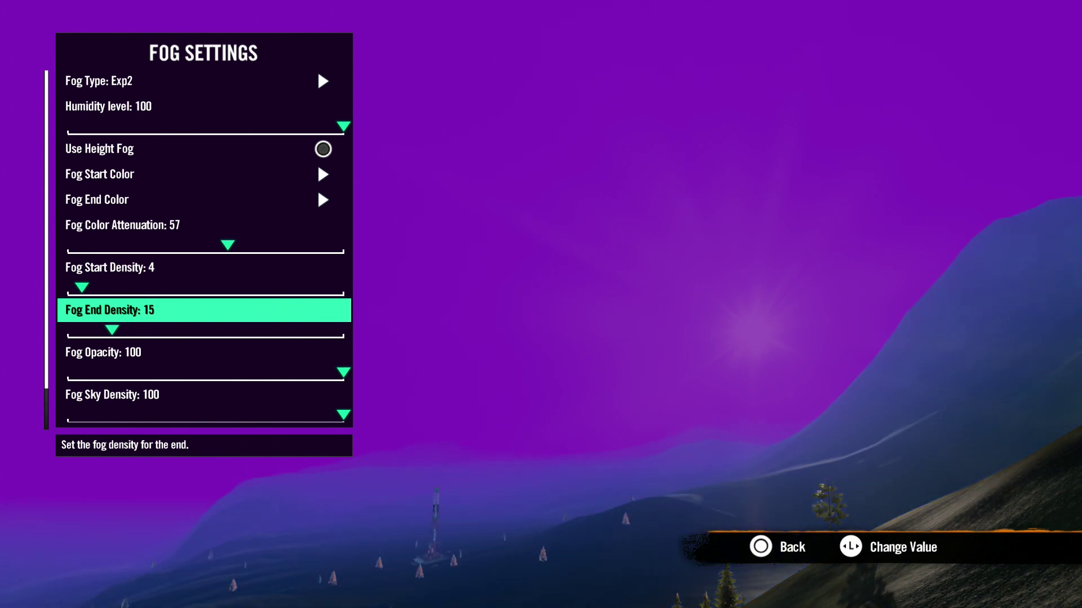
# Adjust Fog Start Density to 6.
pyautogui.press('Up')
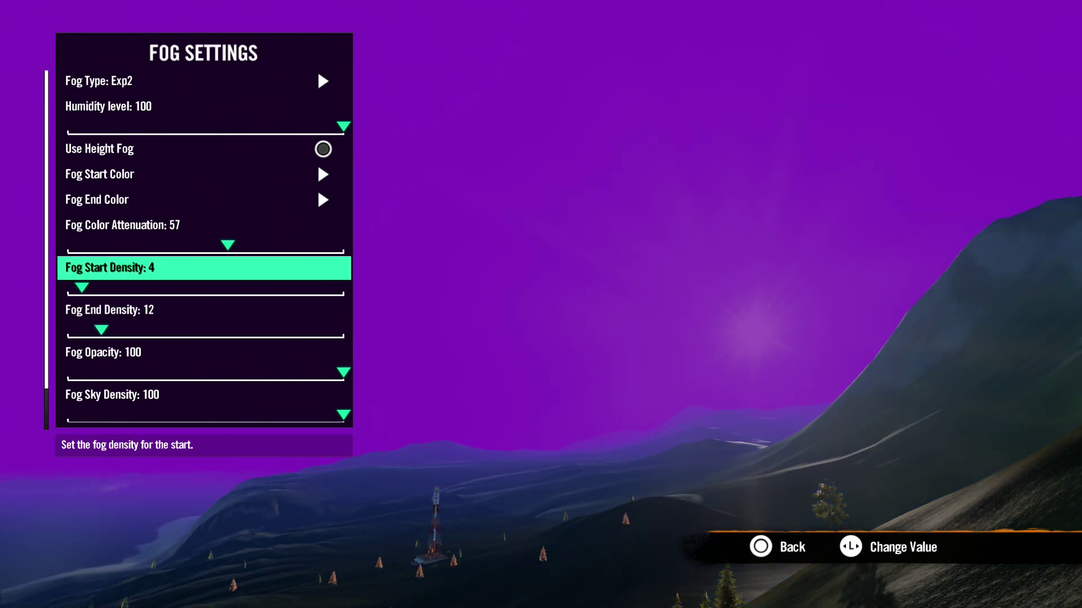
pyautogui.press('Right')
pyautogui.press('Right')
pyautogui.press('Right')
pyautogui.press('Right')
pyautogui.press('Right')
pyautogui.press('Right')
pyautogui.press('Right')
pyautogui.press('Right')
pyautogui.press('Left')
pyautogui.press('Left')
pyautogui.press('Left')
pyautogui.press('Left')
pyautogui.press('Left')
pyautogui.press('Left')
pyautogui.press('Left')
pyautogui.press('Left')
pyautogui.press('Left')
pyautogui.press('Left')
pyautogui.press('Left')
pyautogui.press('Left')
pyautogui.press('Right')
pyautogui.press('Right')
pyautogui.press('Right')
pyautogui.press('Right')
pyautogui.press('Right')
pyautogui.press('Right')
pyautogui.press('Right')
pyautogui.press('Right')
pyautogui.press('Right')
pyautogui.press('Right')
pyautogui.press('Right')
pyautogui.press('Right')
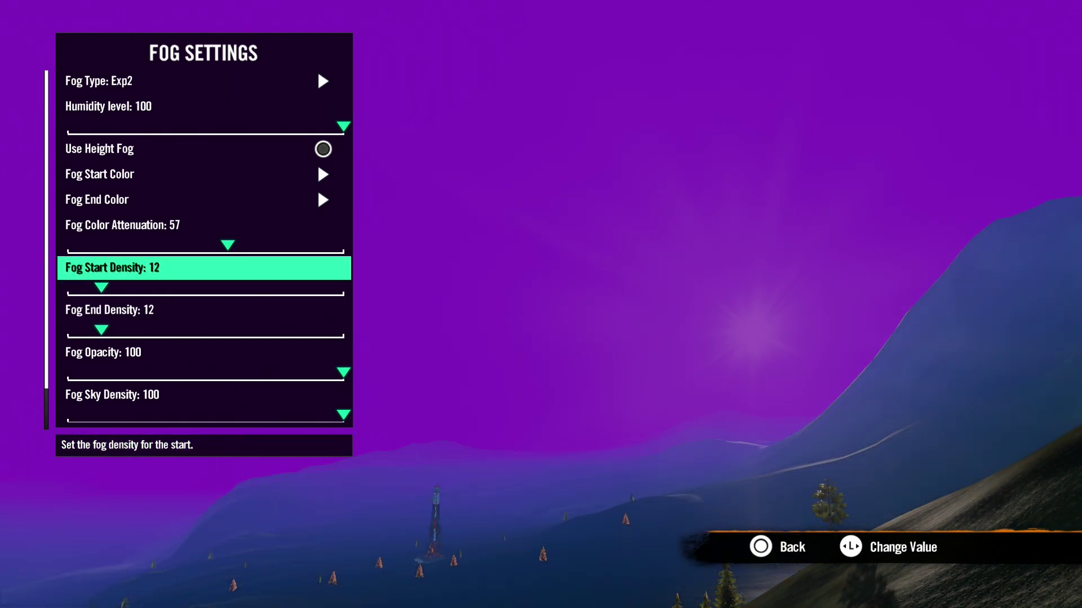
pyautogui.press('Left')
pyautogui.press('Left')
pyautogui.press('Left')
pyautogui.press('Left')
pyautogui.press('Left')
pyautogui.press('Left')
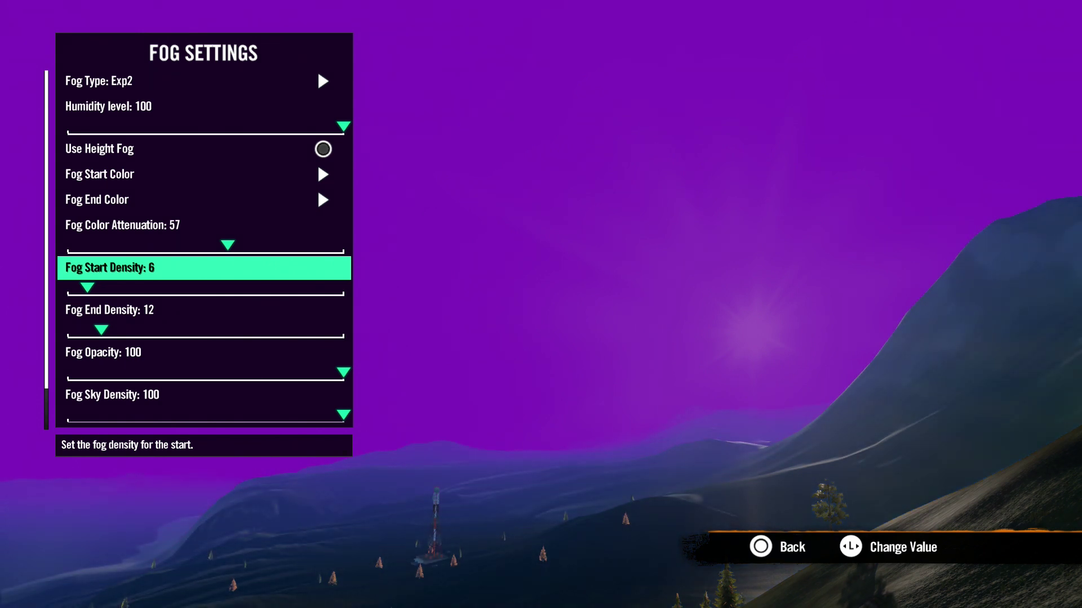
# Turn on height fog with its start altitude at 0.0 m.
pyautogui.press('Up')
pyautogui.press('Up')
pyautogui.press('Up')
pyautogui.press('Up')
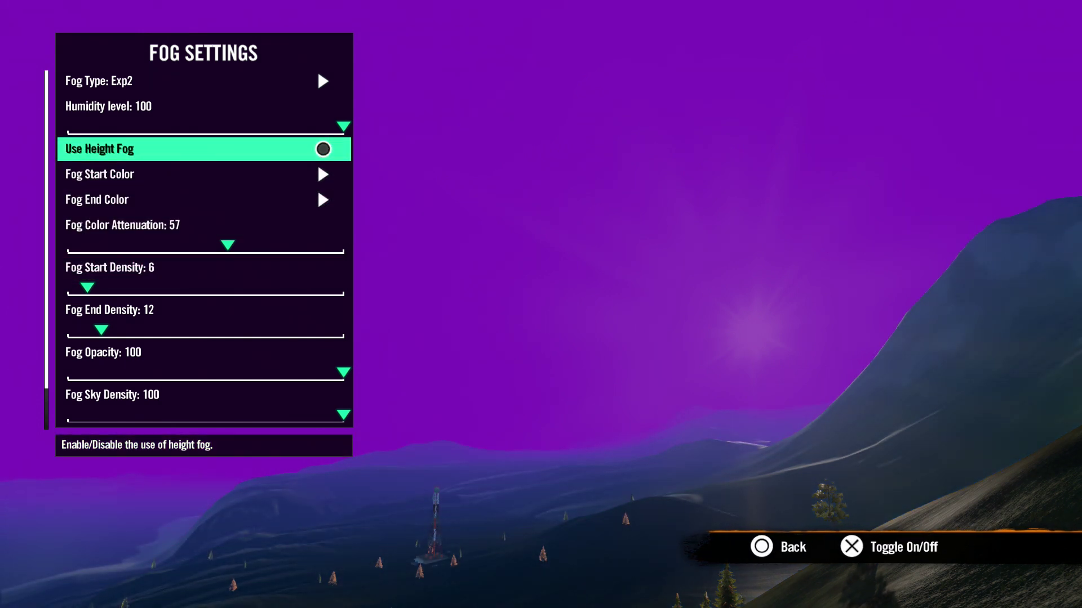
pyautogui.press('Return')
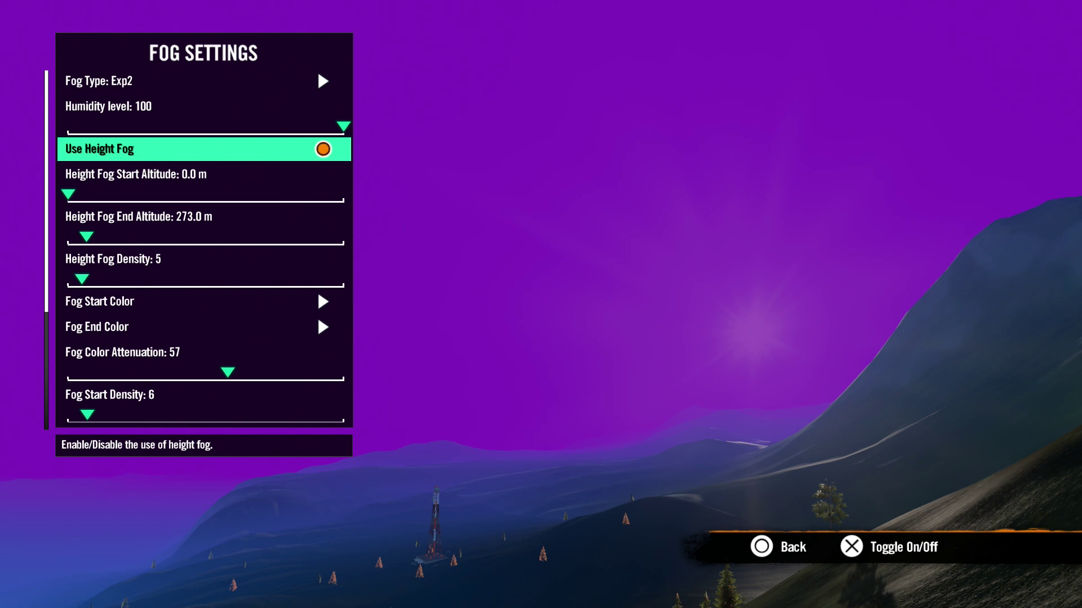
pyautogui.press('Down')
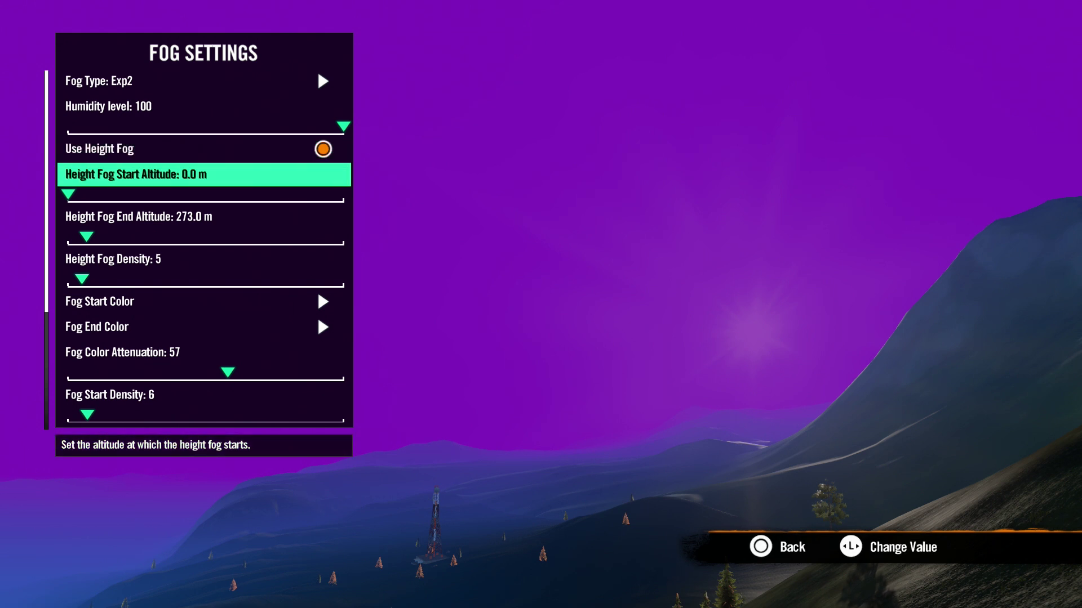
pyautogui.press('Right')
pyautogui.press('Left')
pyautogui.press('Right')
pyautogui.press('Left')
pyautogui.press('Left')
pyautogui.press('Down')
# Set height fog end altitude to 319.2 m and density to 9, then close fog settings.
pyautogui.press('Right')
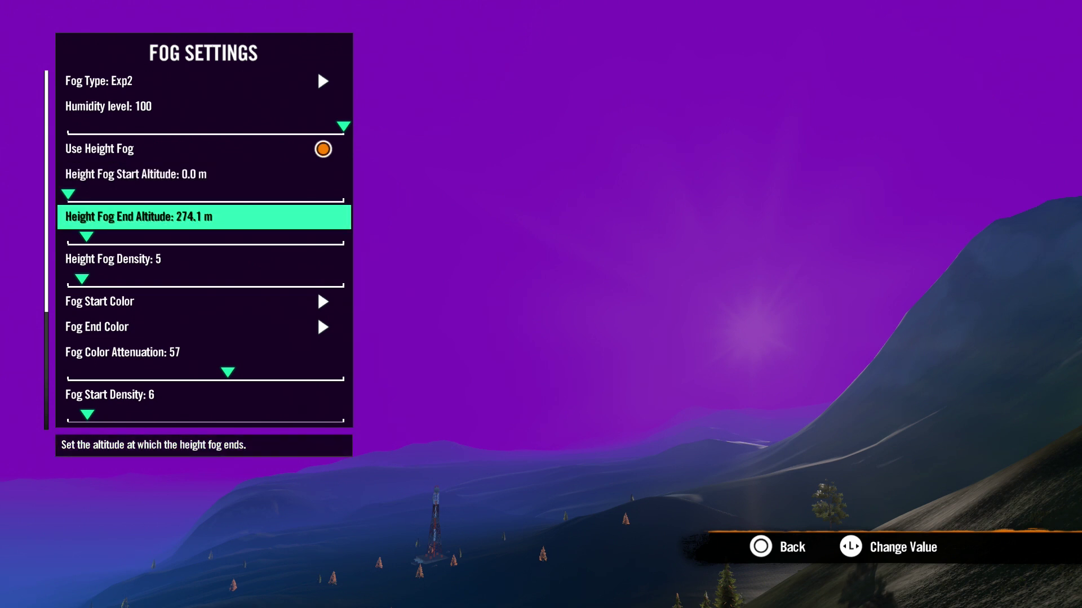
pyautogui.press('Right')
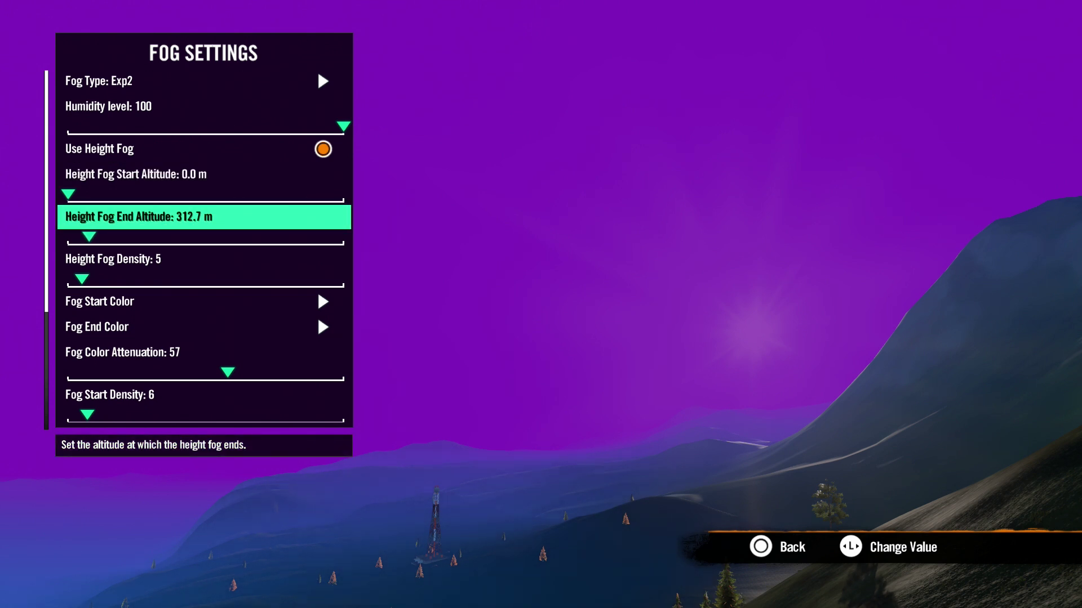
pyautogui.press('Down')
pyautogui.press('Right')
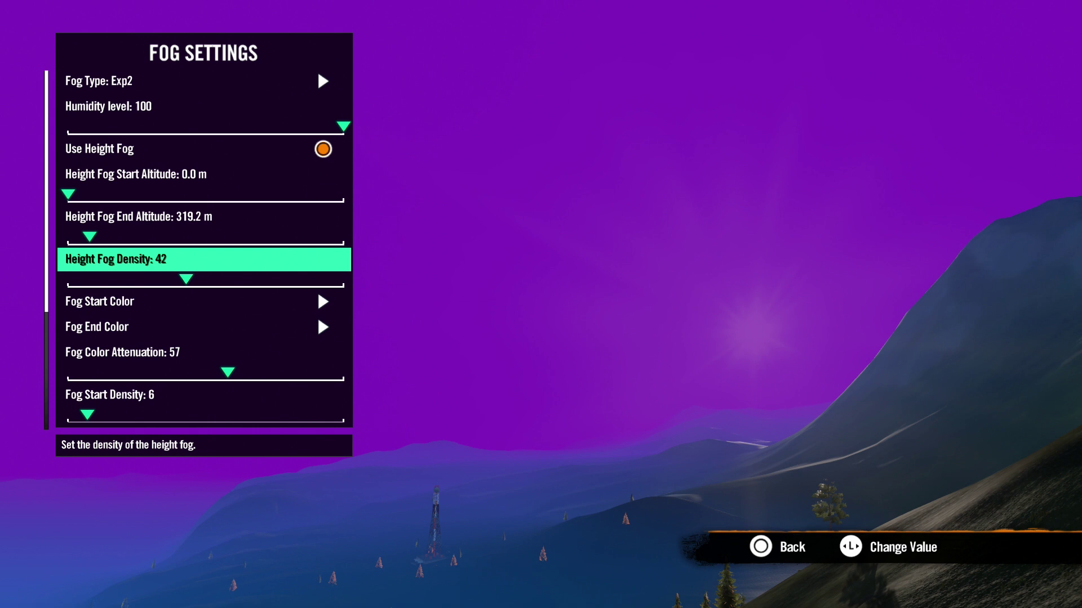
pyautogui.press('Right')
pyautogui.press('Left')
pyautogui.press('Left')
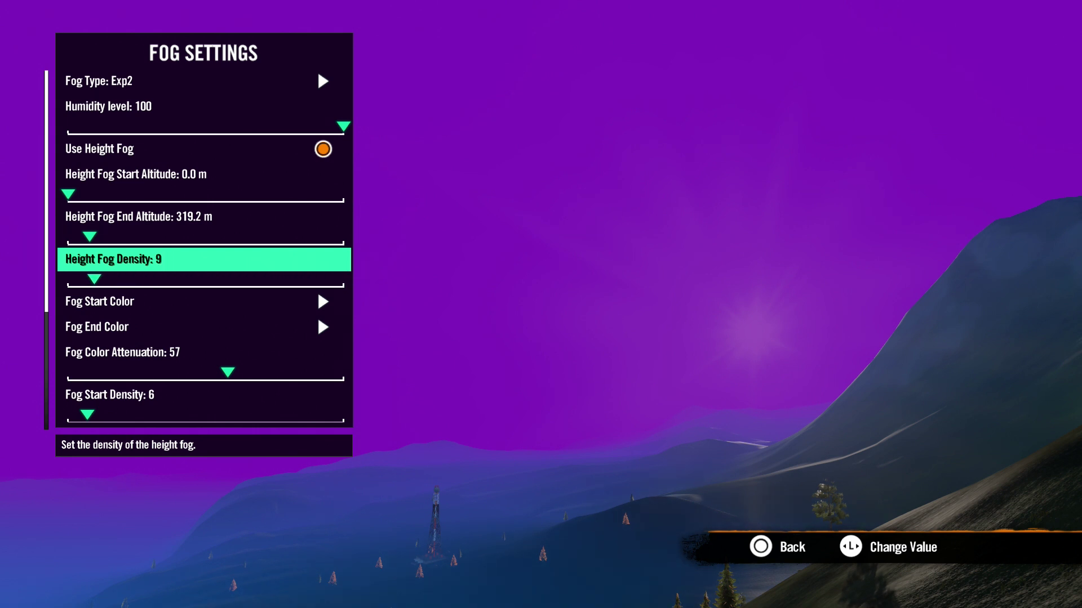
pyautogui.press('Escape')
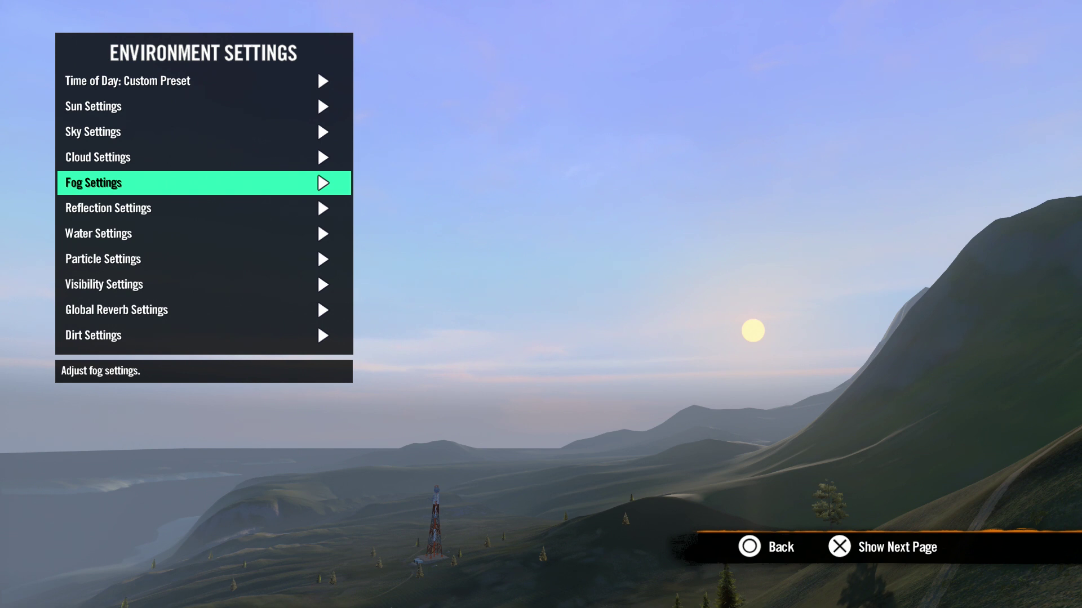
# Open Reflection Settings and preview presets, keeping the Winter, Day preset.
pyautogui.press('Down')
pyautogui.press('Return')
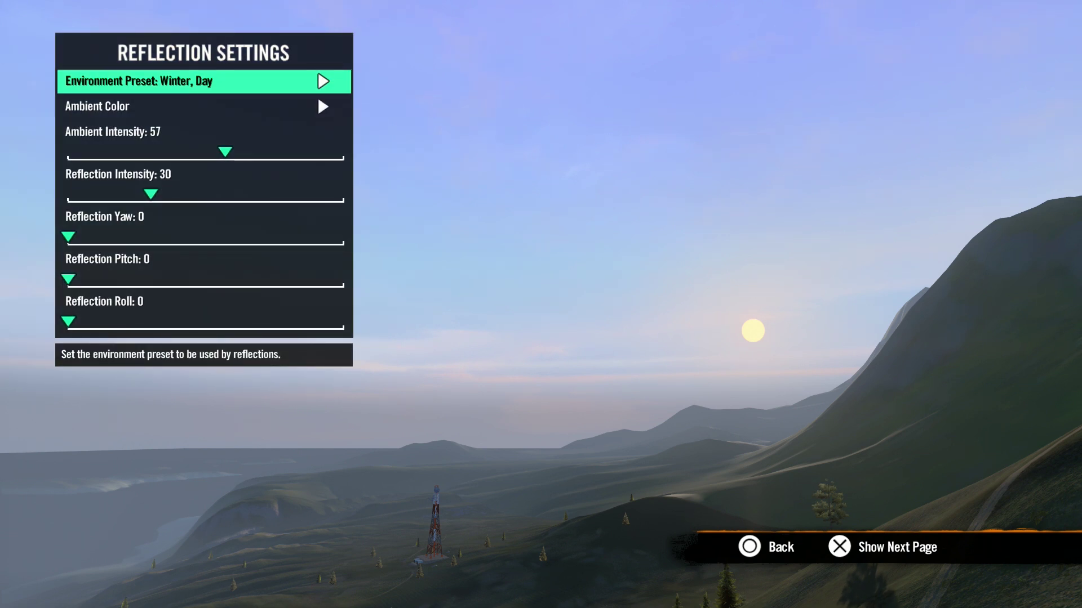
pyautogui.press('Return')
pyautogui.press('Up')
pyautogui.press('Up')
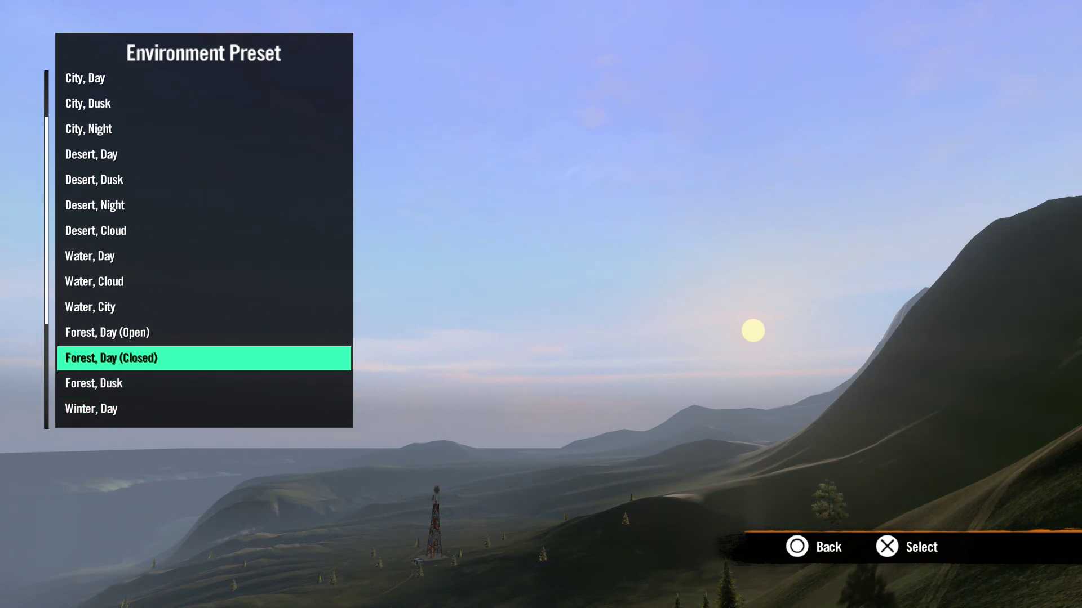
pyautogui.press('Up')
pyautogui.press('Up')
pyautogui.press('Up')
pyautogui.press('Up')
pyautogui.press('Up')
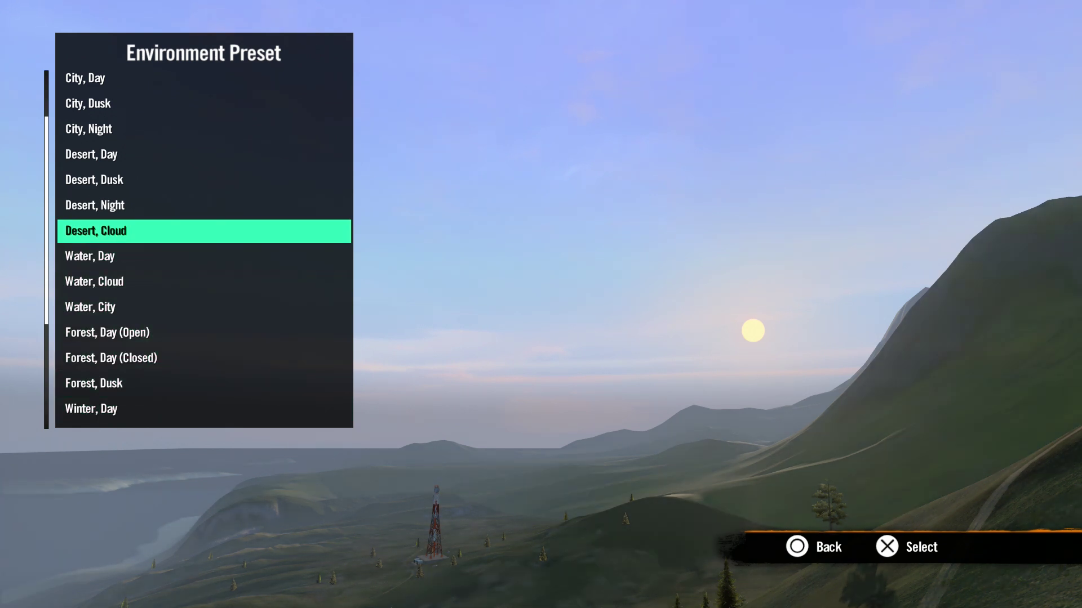
pyautogui.press('Up')
pyautogui.press('Escape')
# Preview ambient colour hues, then cancel to keep the original ambient colour.
pyautogui.press('Down')
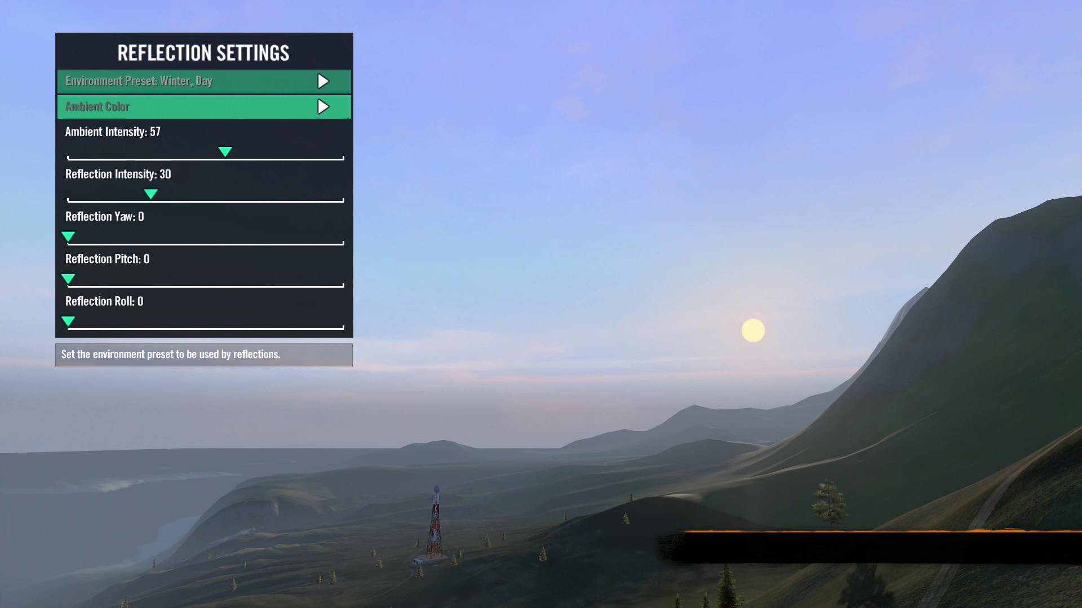
pyautogui.press('Return')
pyautogui.press('Left')
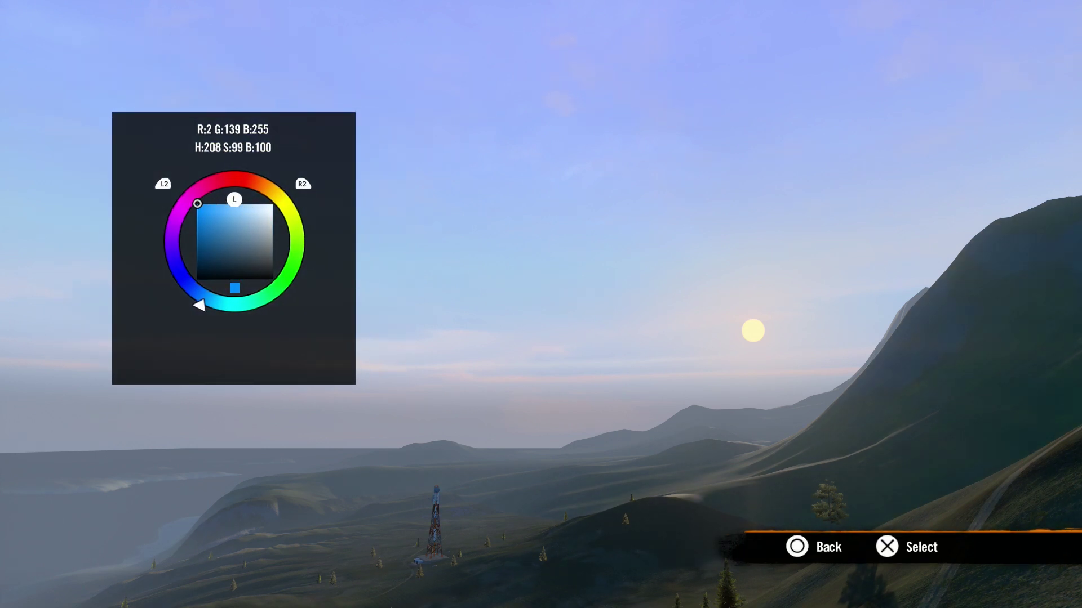
pyautogui.press('e')
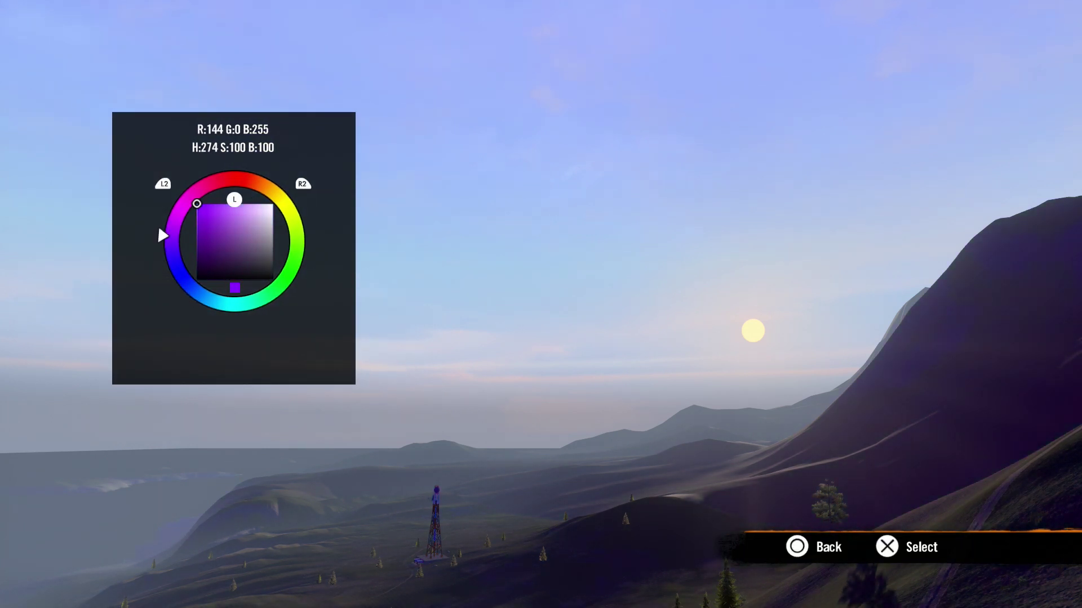
pyautogui.press('e')
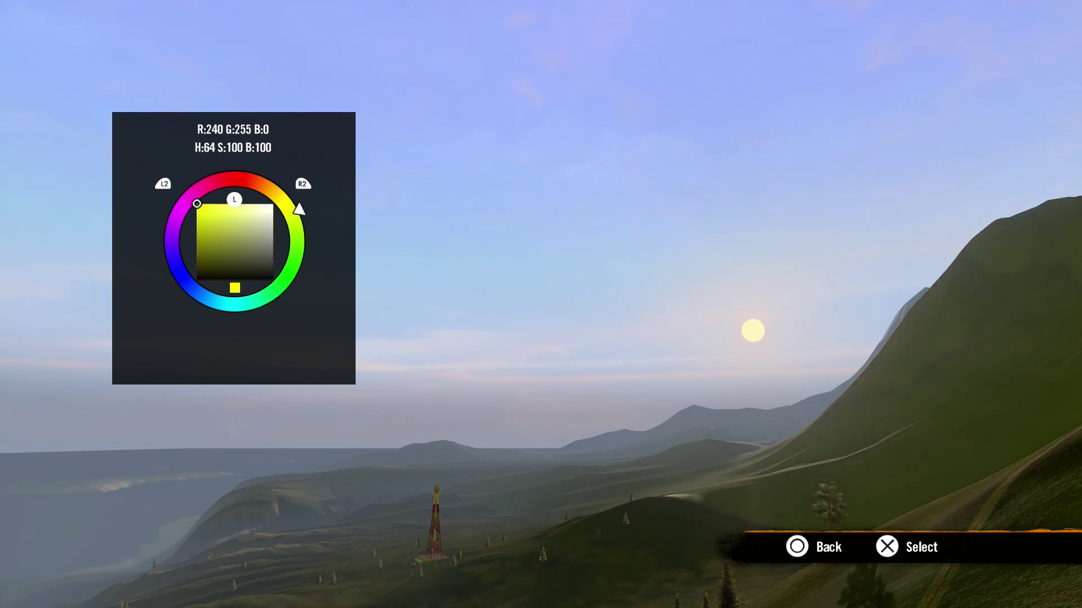
pyautogui.press('e')
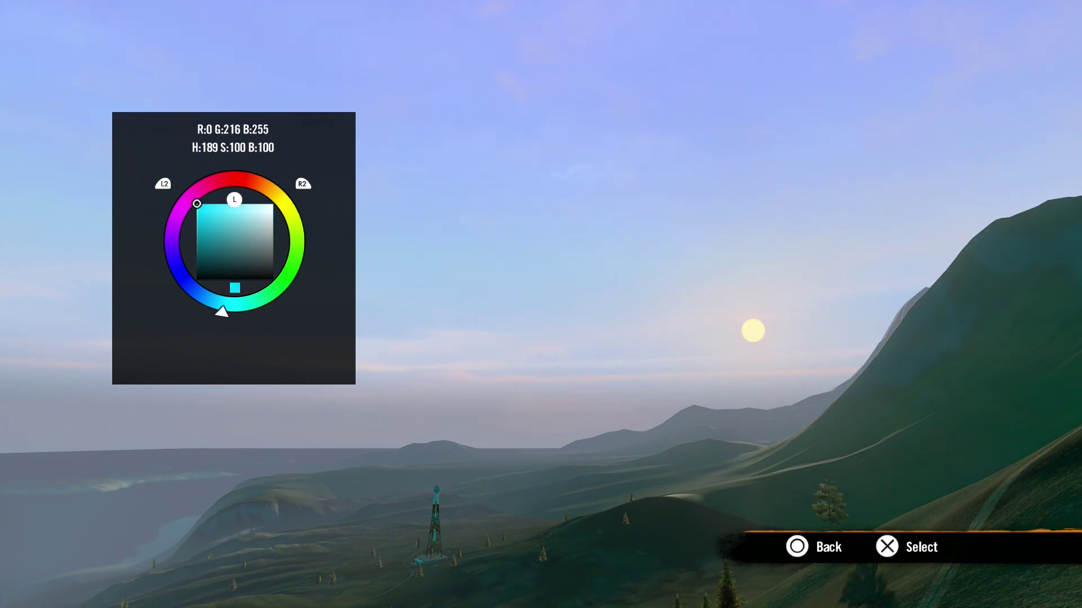
pyautogui.press('e')
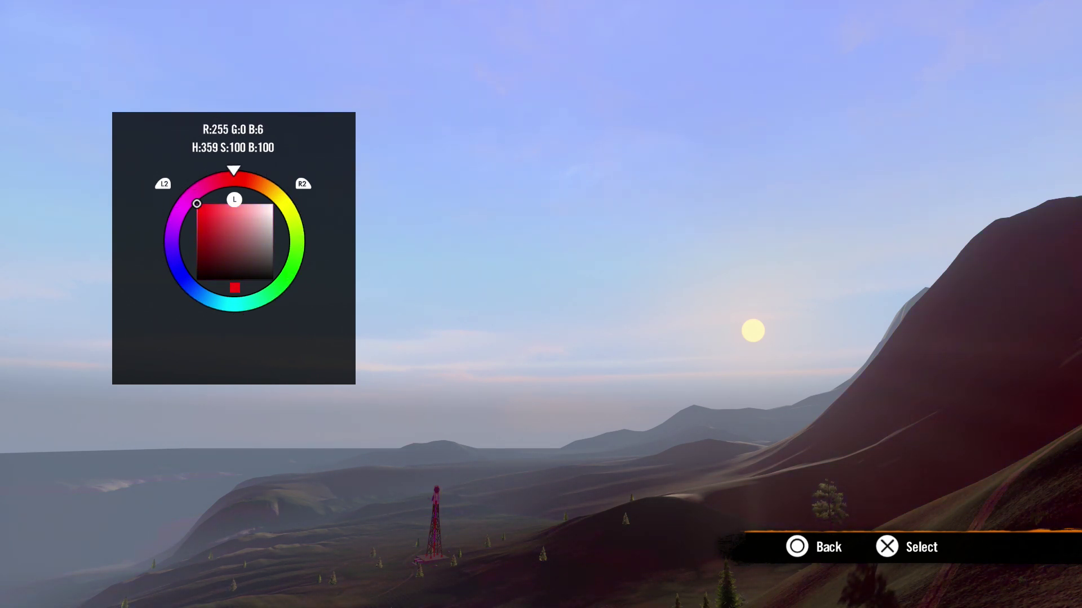
pyautogui.press('e')
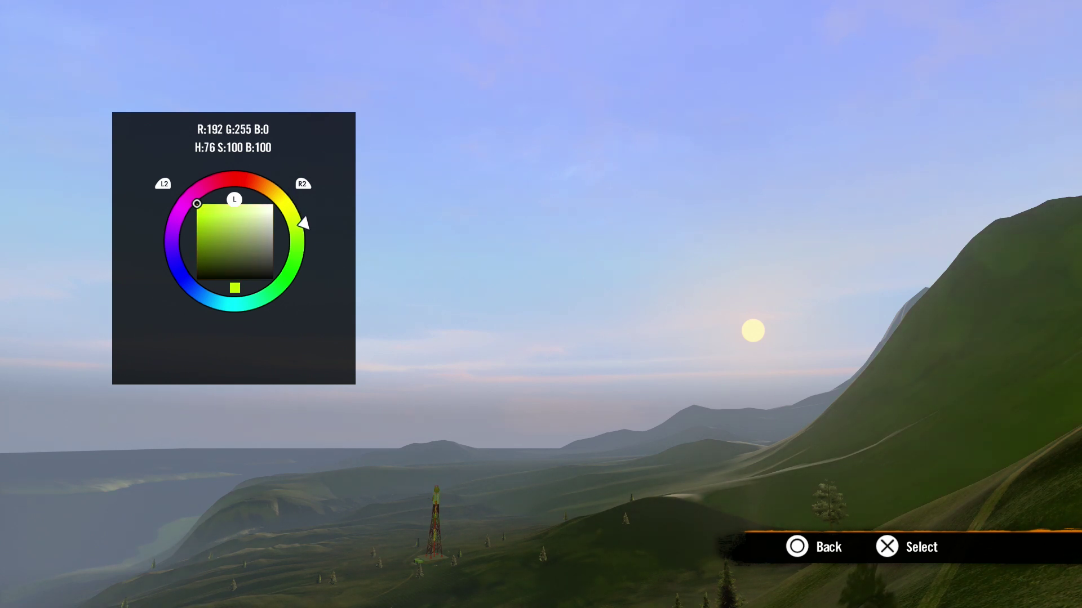
pyautogui.press('Escape')
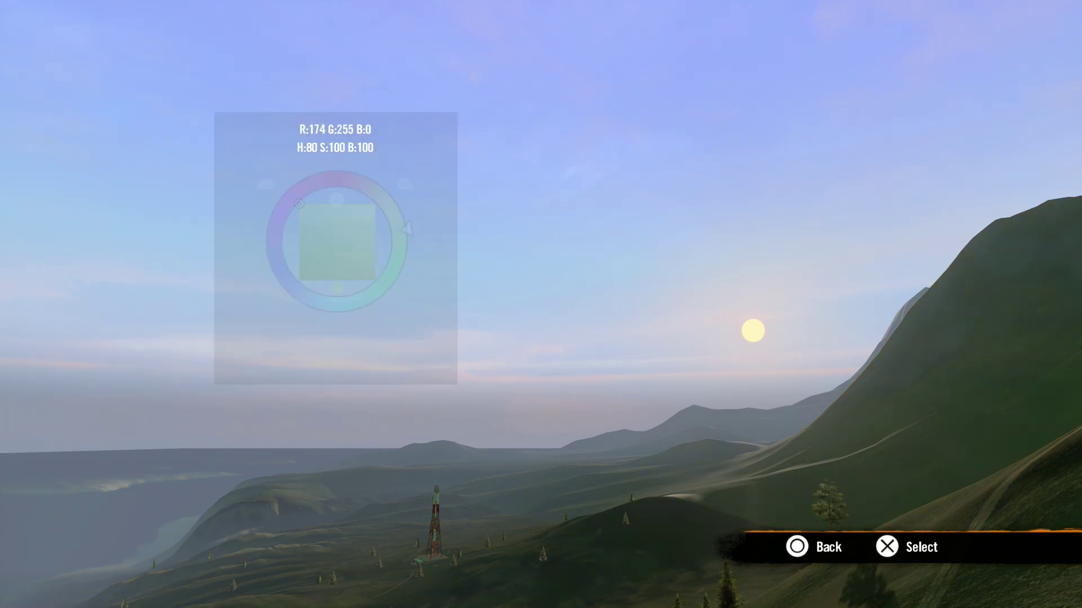
# Set Ambient Intensity to 72, leave the other reflection values, and close the menu.
pyautogui.press('Down')
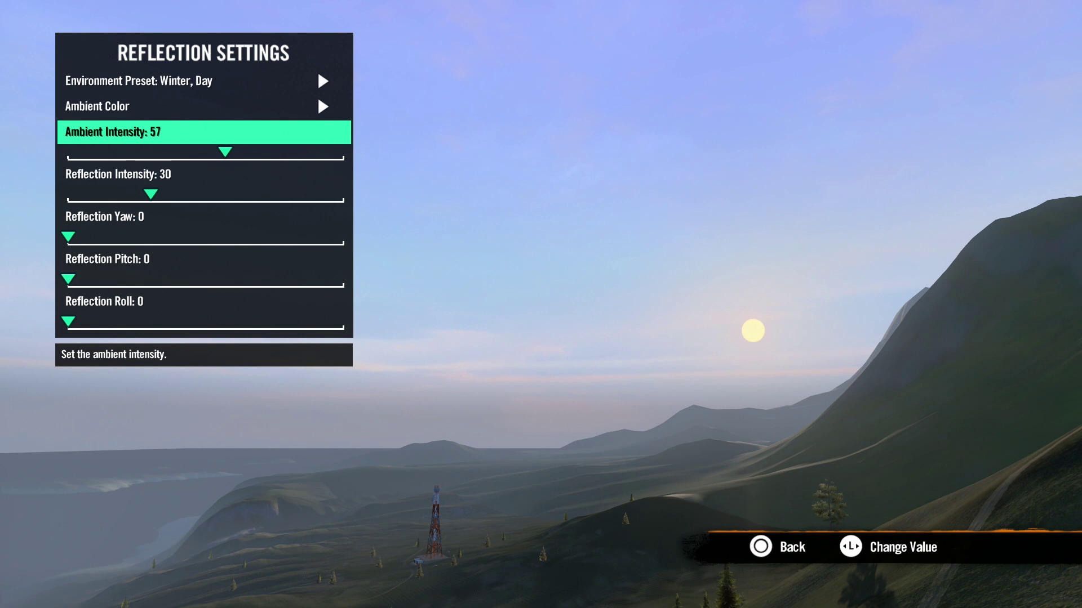
pyautogui.press('Right')
pyautogui.press('Left')
pyautogui.press('Right')
pyautogui.press('Right')
pyautogui.press('Left')
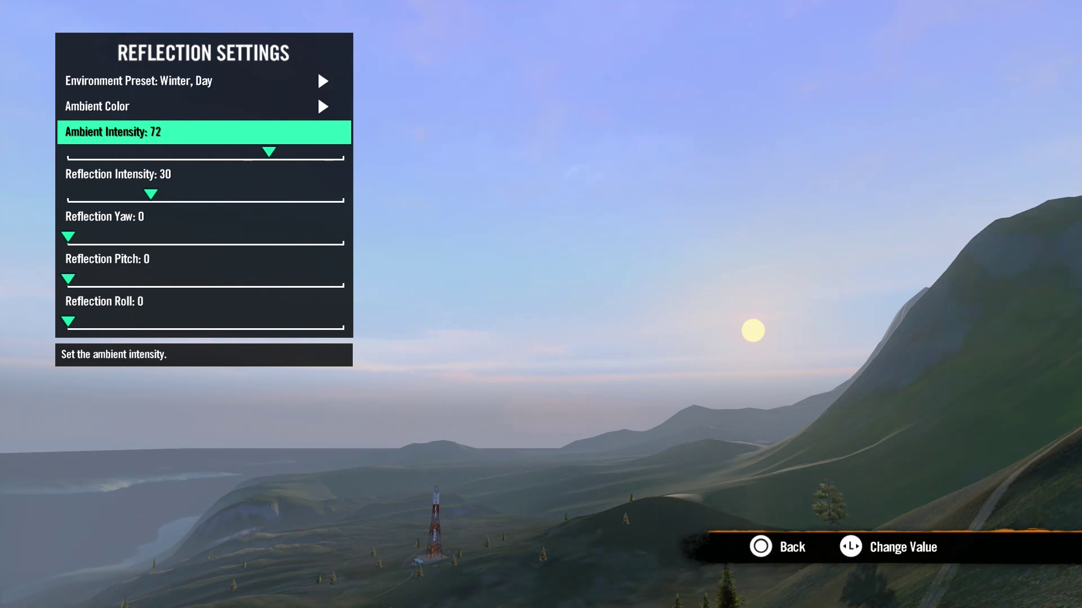
pyautogui.press('Down')
pyautogui.press('Down')
pyautogui.press('Down')
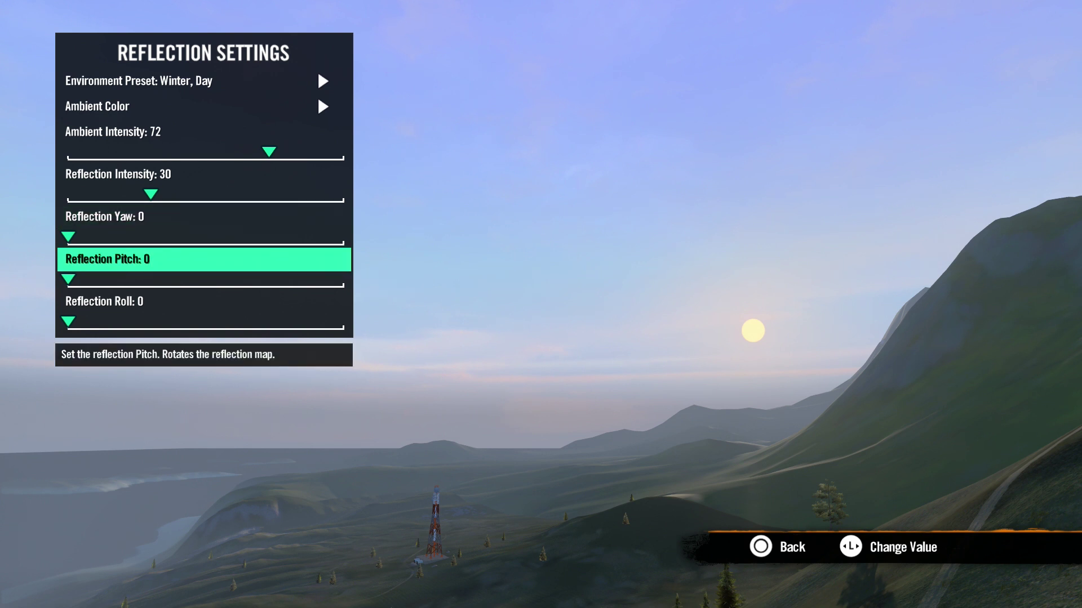
pyautogui.press('Down')
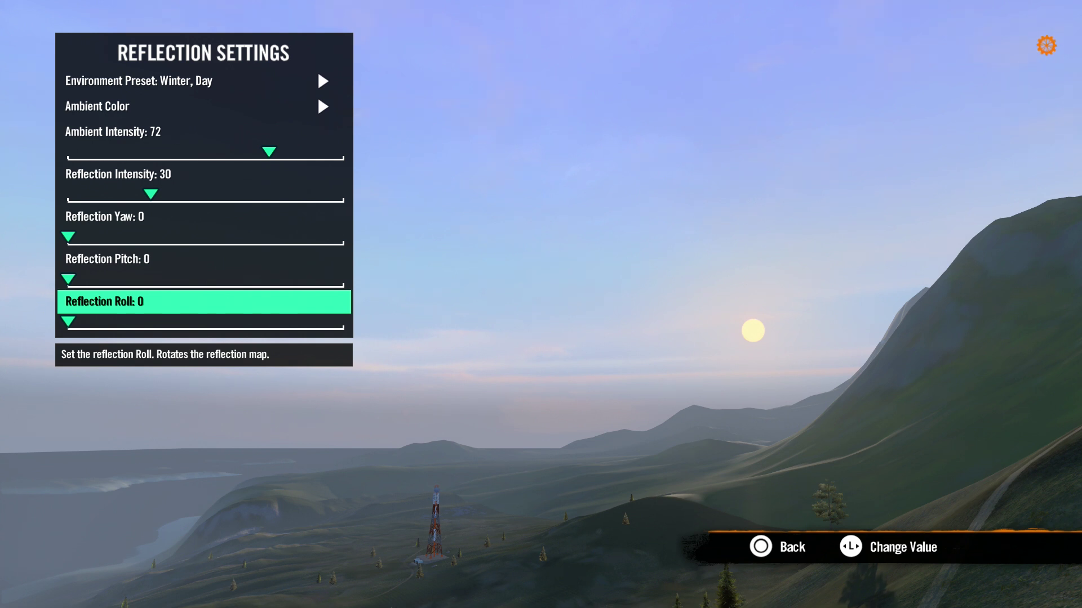
pyautogui.press('Escape')
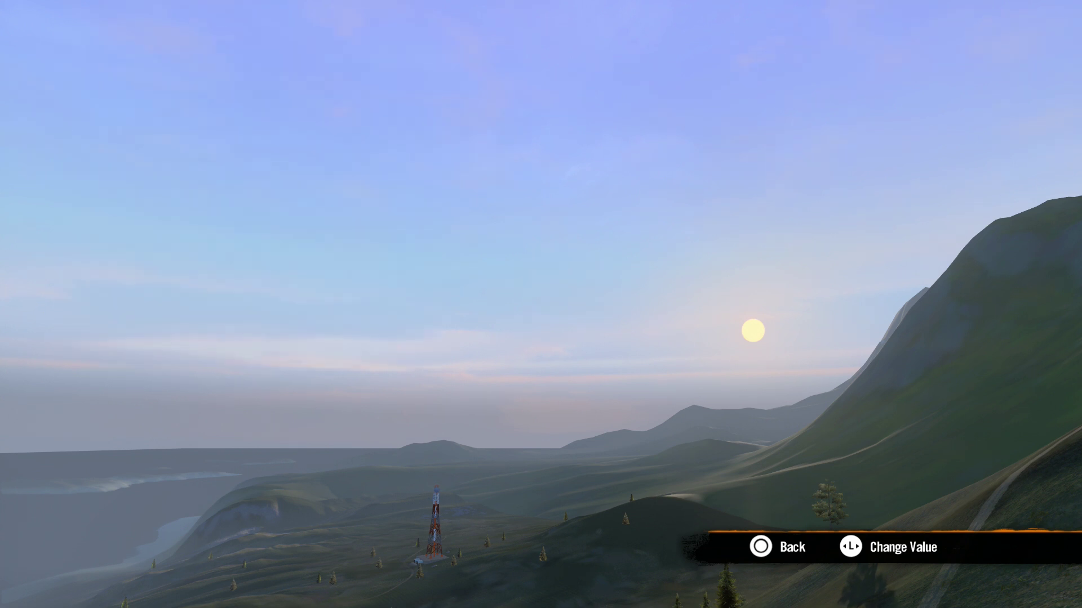
# Give the water substance a saturated yellow-green colour.
pyautogui.press('Down')
pyautogui.press('Return')
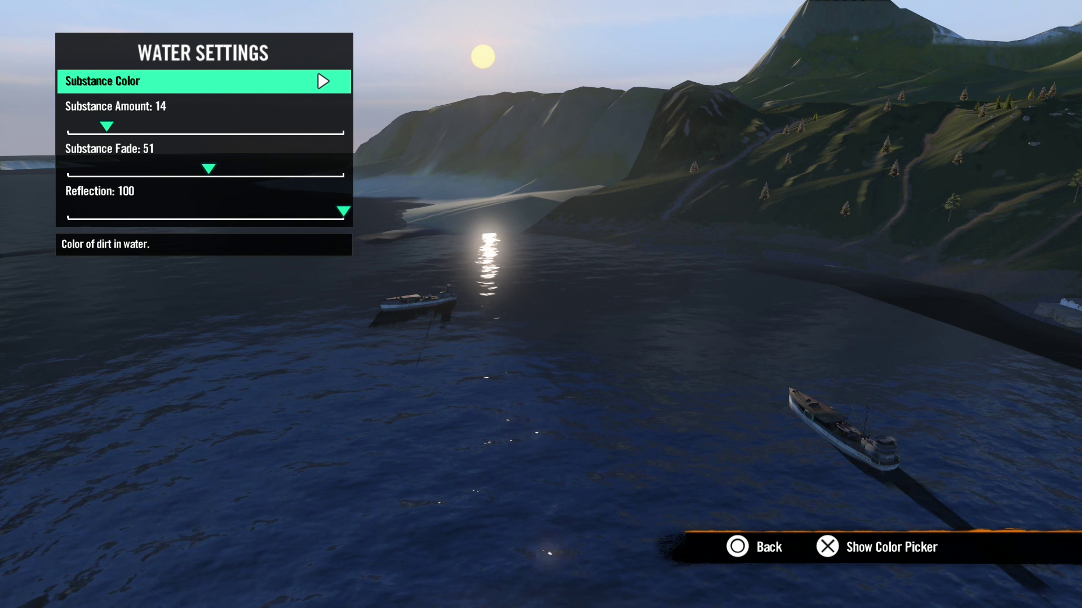
pyautogui.press('Return')
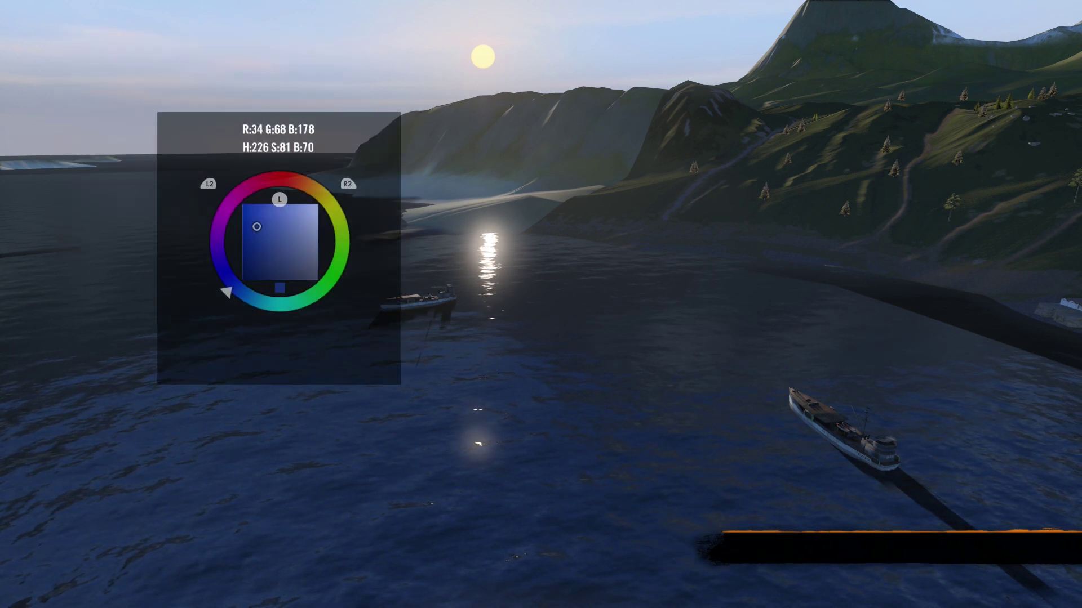
pyautogui.press('Up')
pyautogui.press('Left')
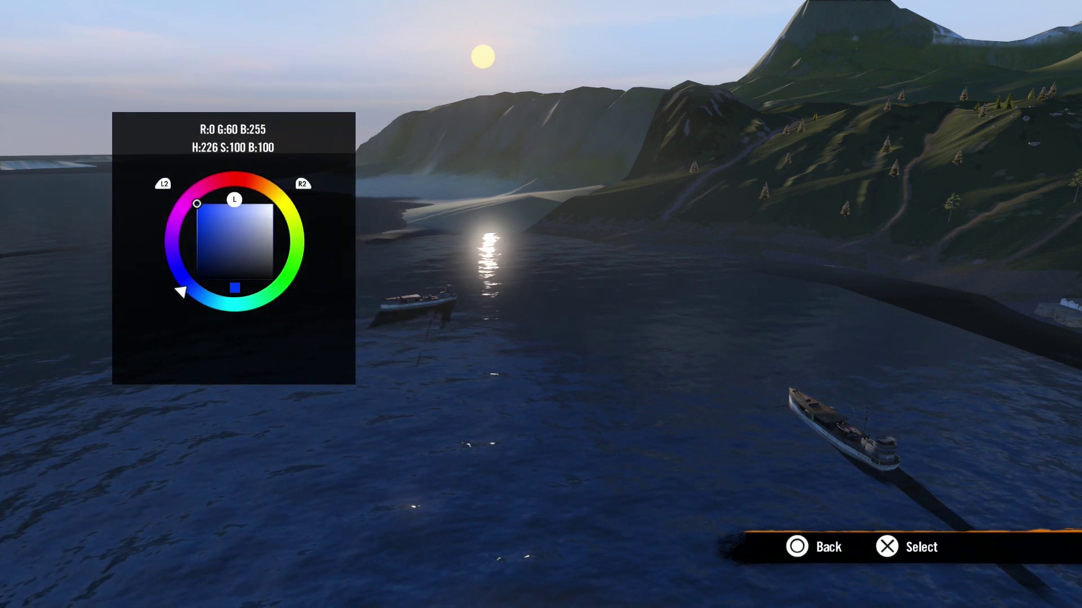
pyautogui.press('pageup')
pyautogui.press('pageup')
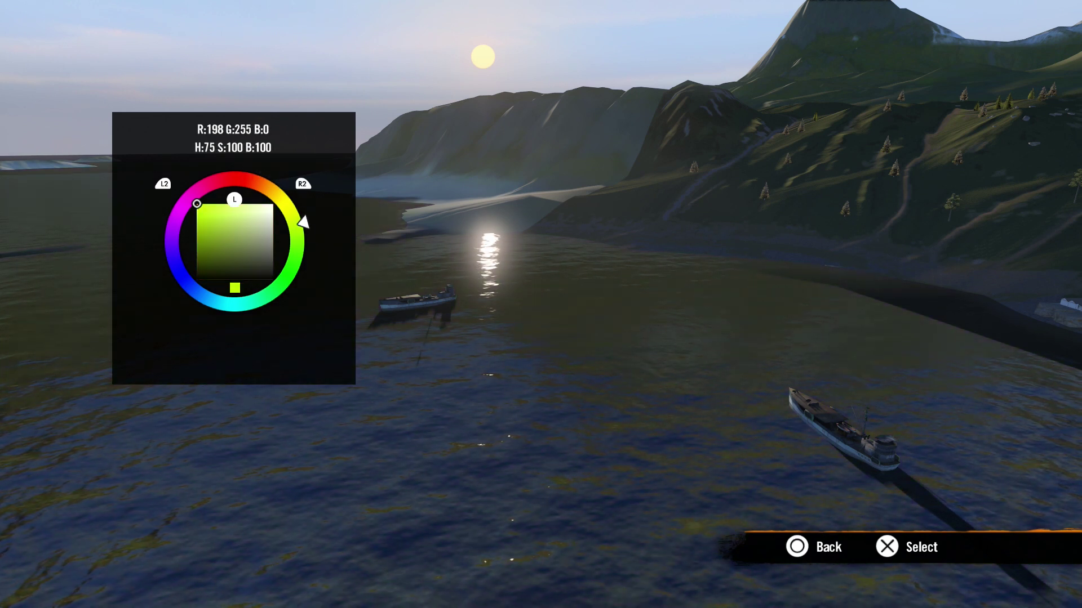
pyautogui.press('Escape')
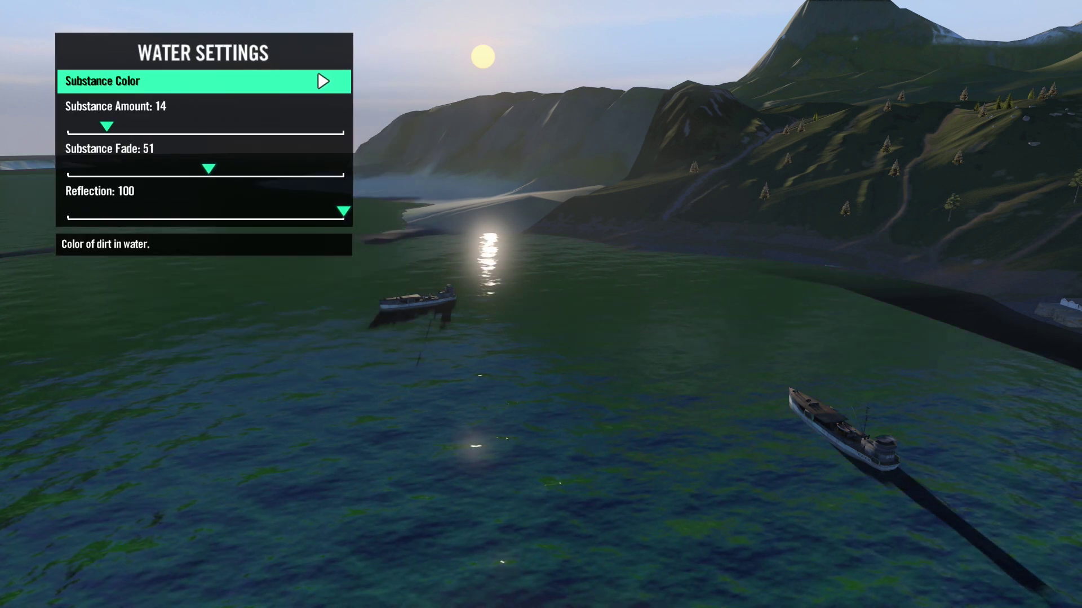
# Set the water Substance Amount to 21.
pyautogui.press('Down')
pyautogui.press('Right')
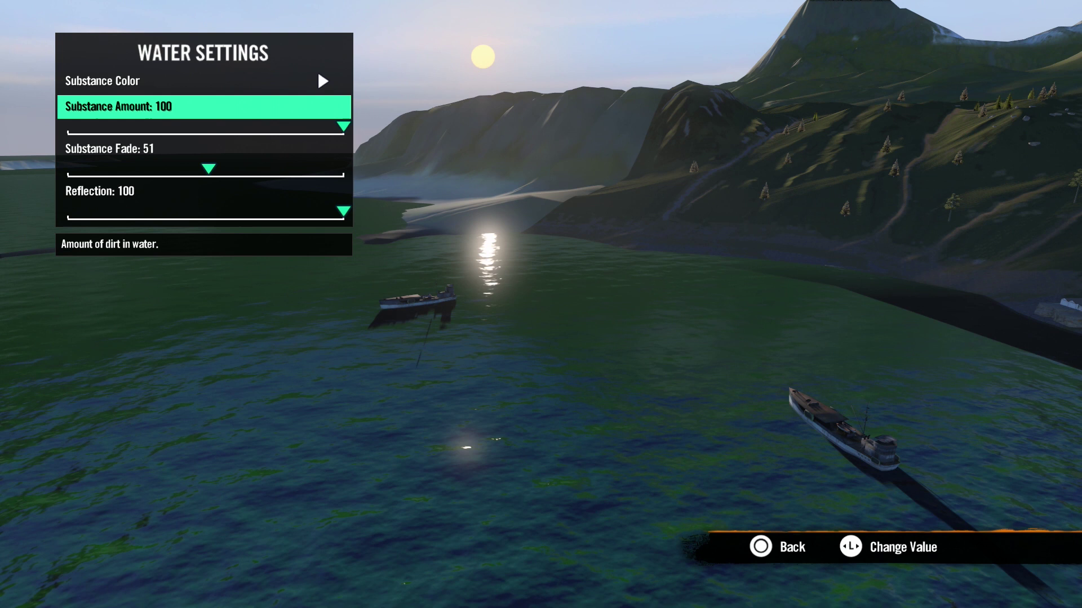
pyautogui.press('Left')
pyautogui.press('Left')
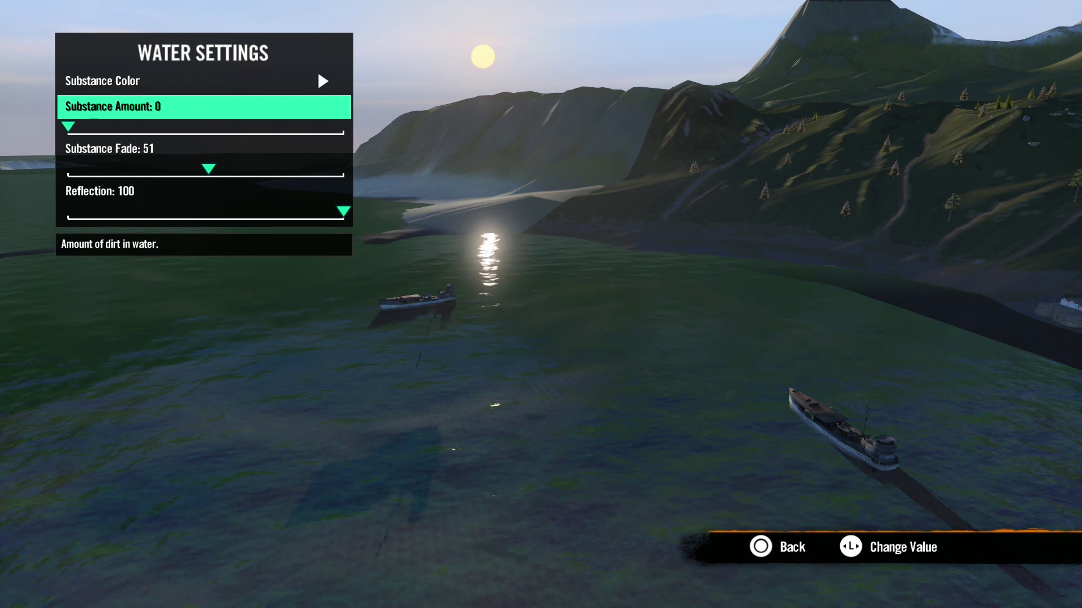
pyautogui.press('Right')
# Set Substance Fade to 100 and water Reflection to 100.
pyautogui.press('Down')
pyautogui.press('Right')
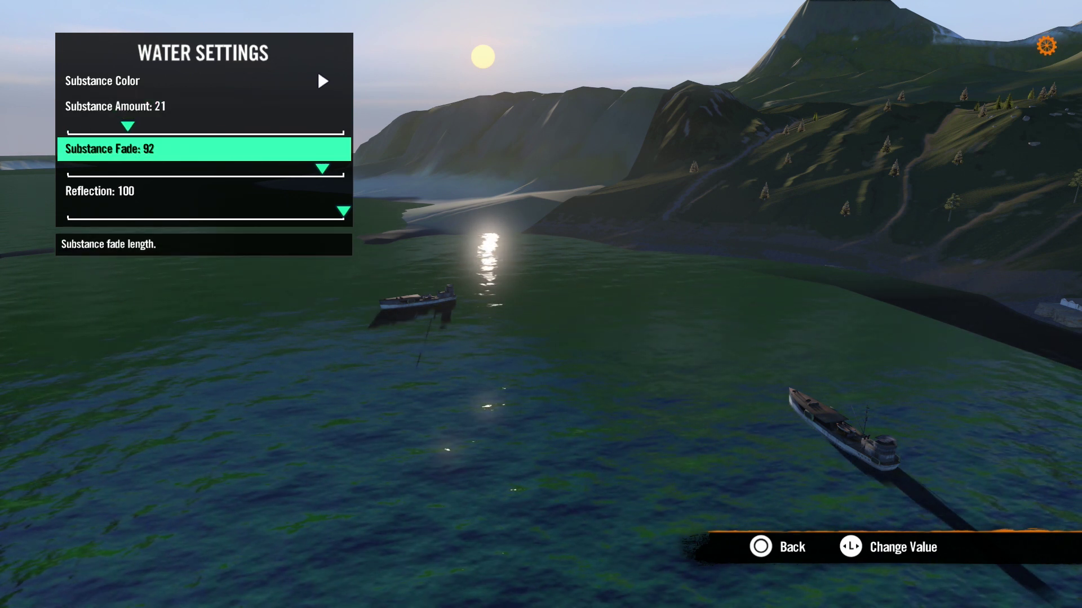
pyautogui.press('Left')
pyautogui.press('Left')
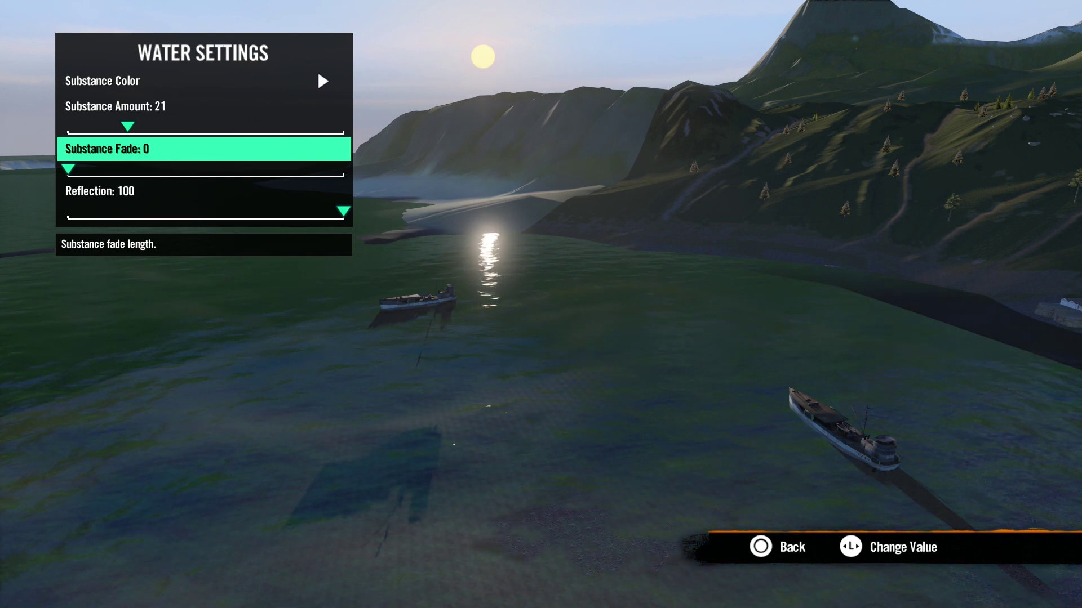
pyautogui.press('Right')
pyautogui.press('Down')
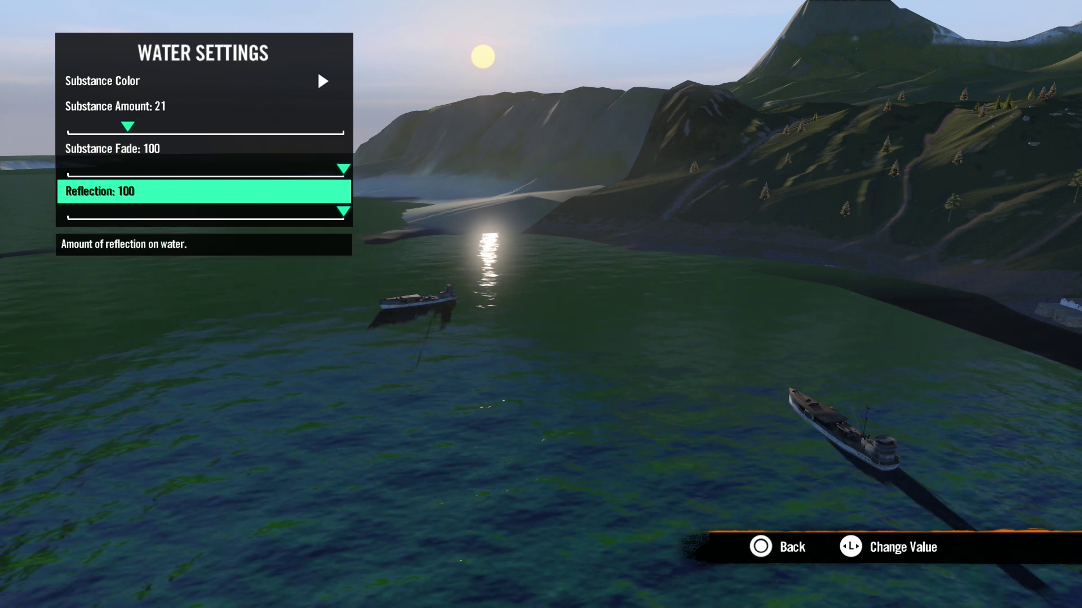
pyautogui.press('Left')
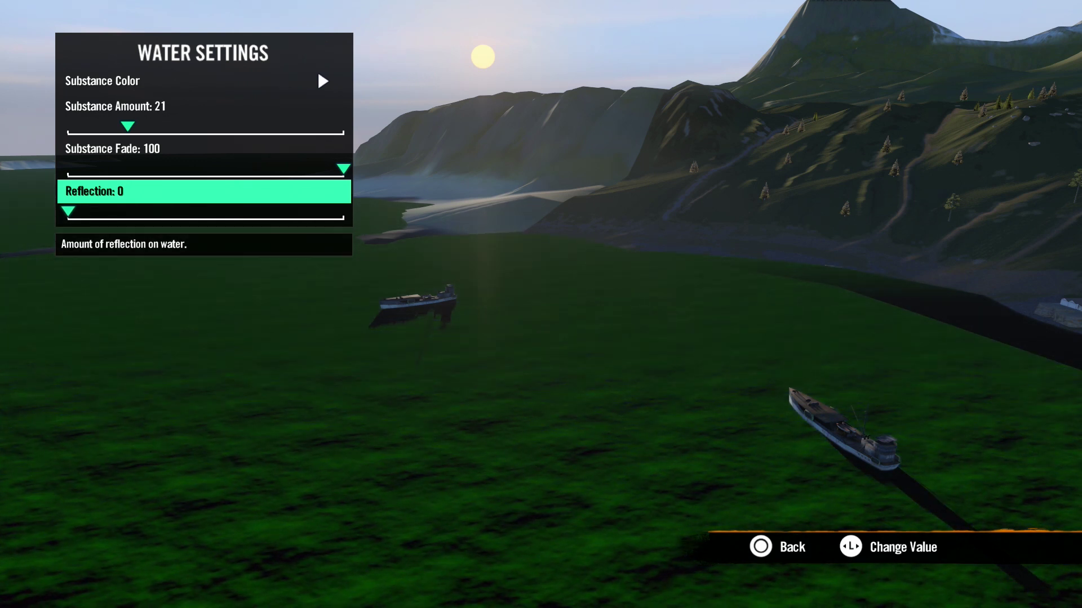
pyautogui.press('Right')
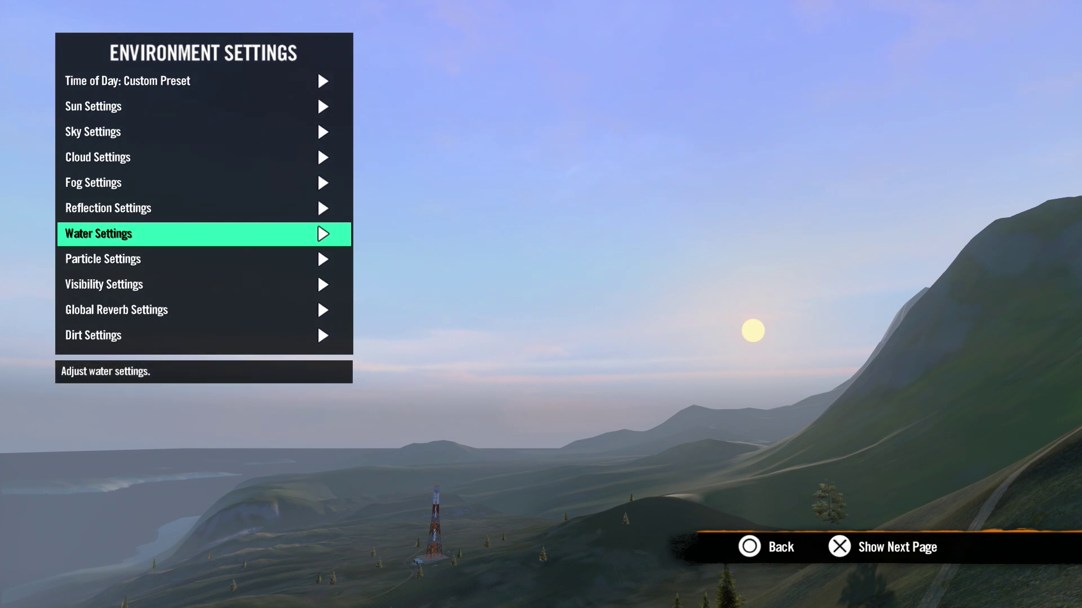
pyautogui.press('Down')
pyautogui.press('Return')
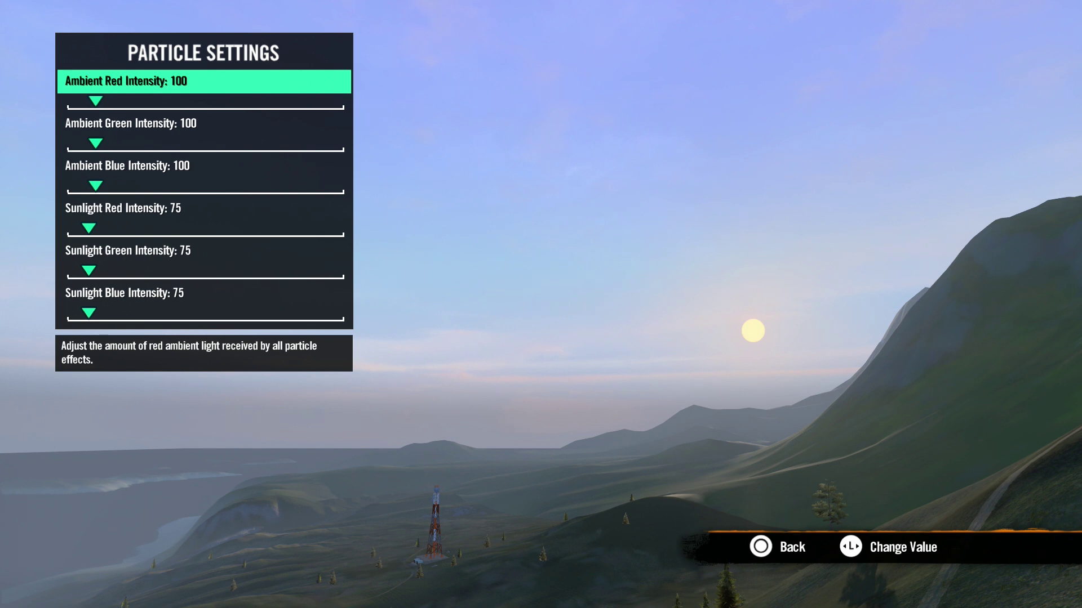
pyautogui.press('Down')
pyautogui.press('Down')
pyautogui.press('Down')
pyautogui.press('Down')
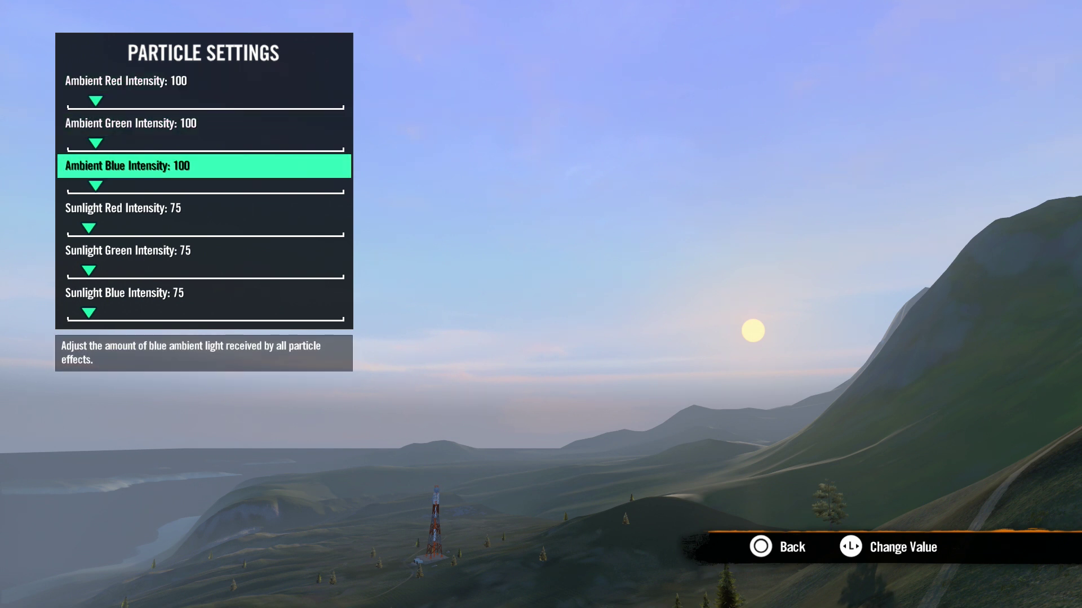
pyautogui.press('Down')
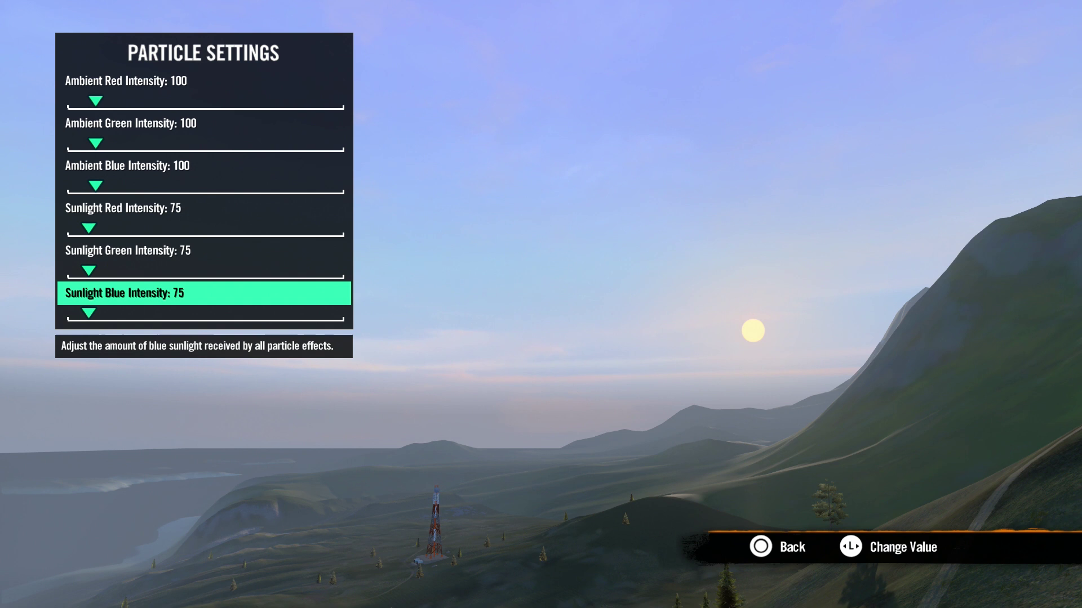
pyautogui.press('Escape')
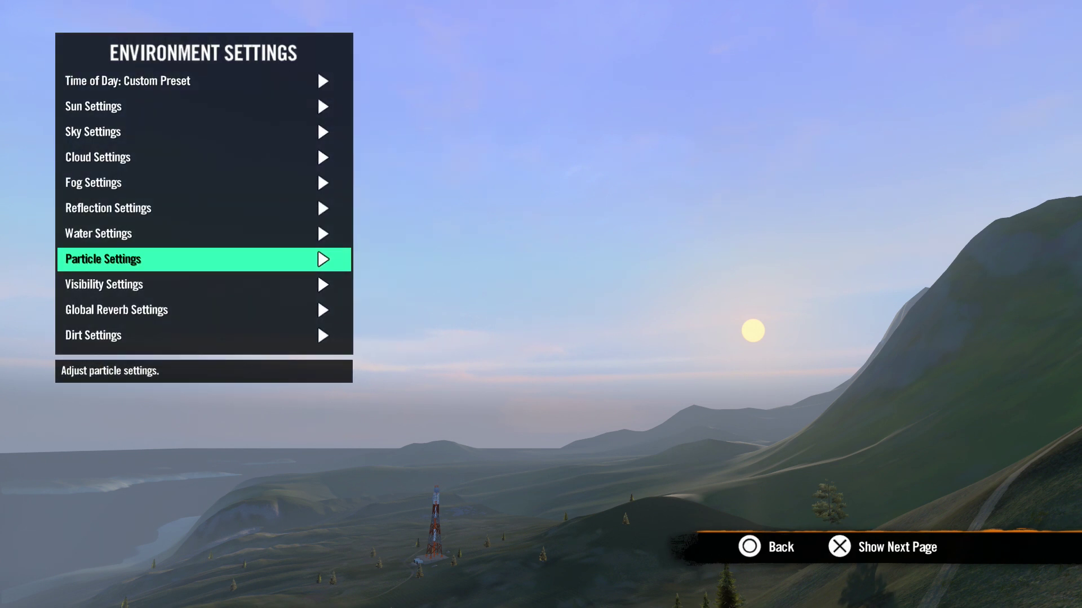
# Open Visibility Settings and test Max View Distance, leaving it at 6000 m.
pyautogui.press('Down')
pyautogui.press('Return')
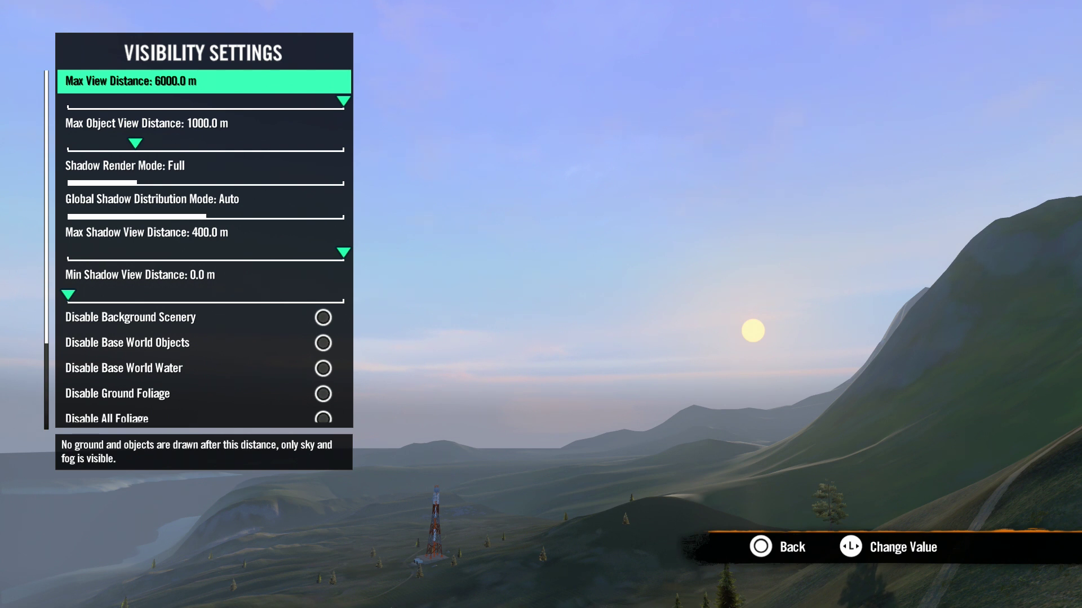
pyautogui.press('Left')
pyautogui.press('Left')
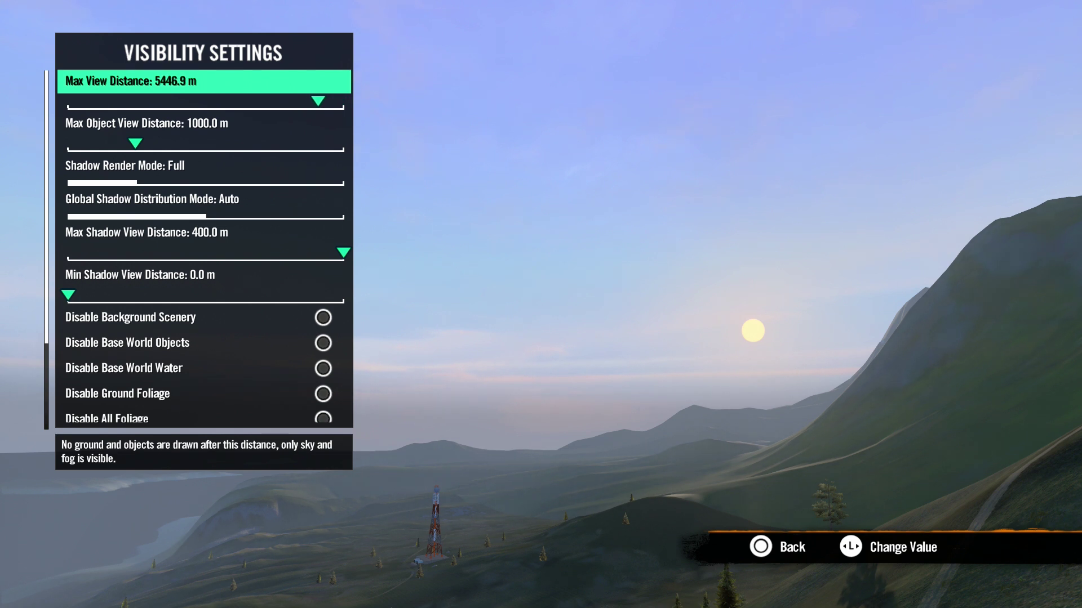
pyautogui.press('Left')
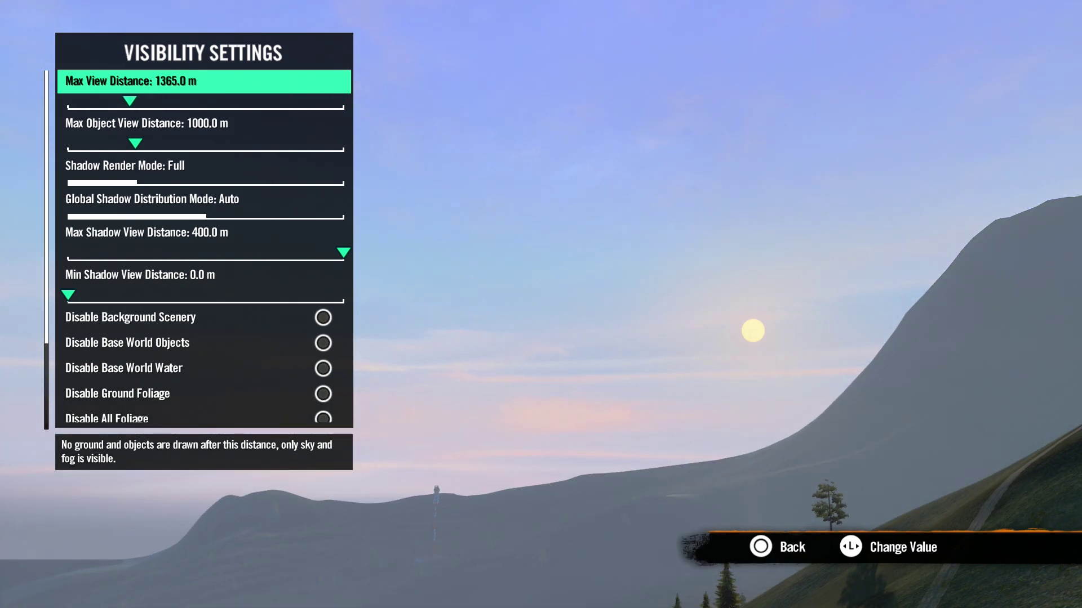
pyautogui.press('Right')
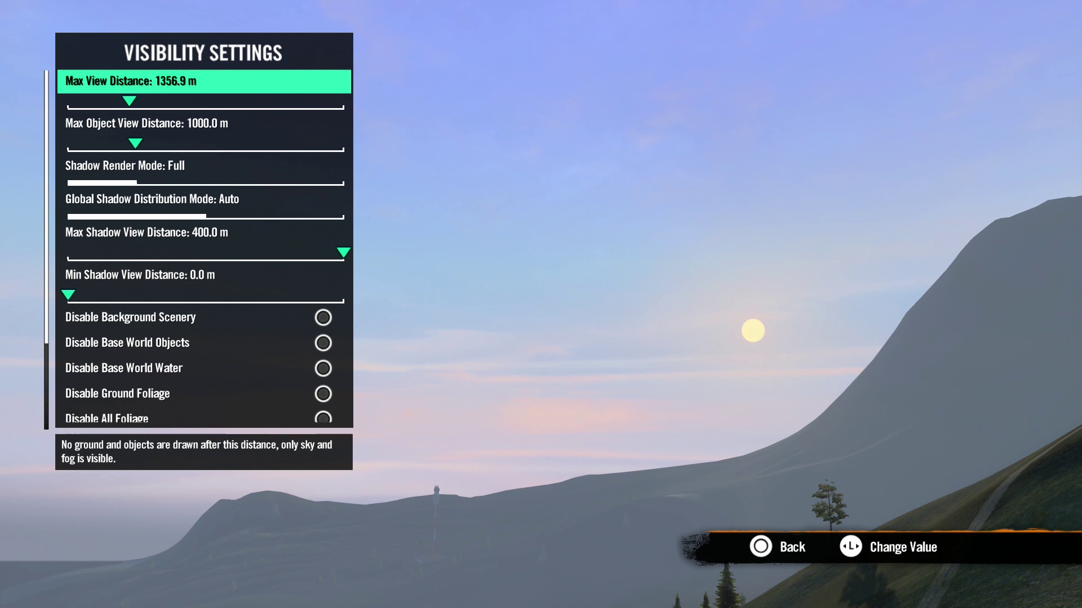
pyautogui.press('Right')
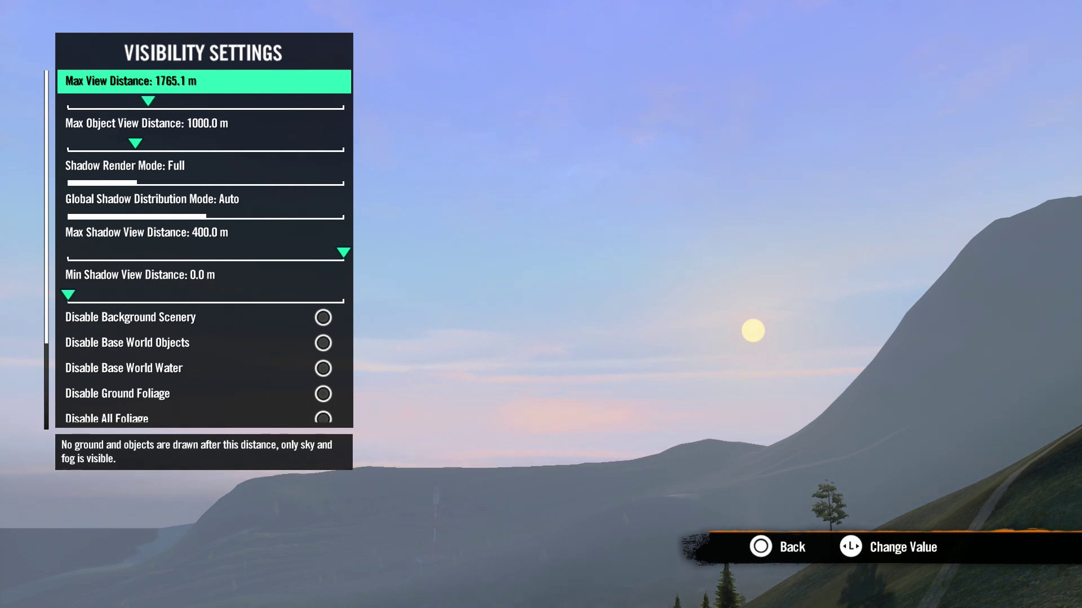
pyautogui.press('Right')
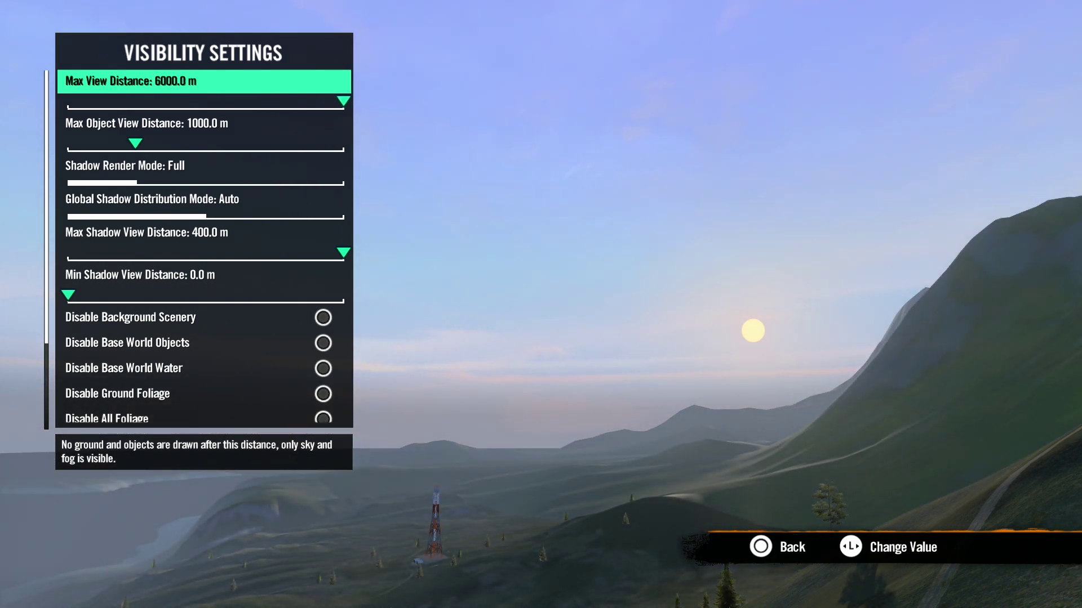
# Set Max Object View Distance to 1435.2 m.
pyautogui.press('Down')
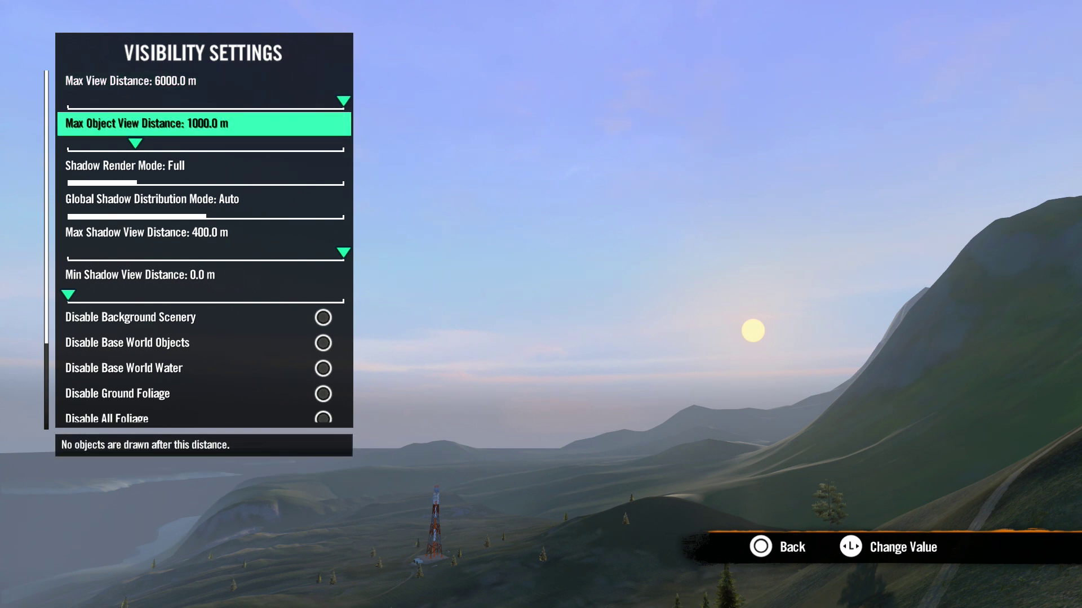
pyautogui.press('Left')
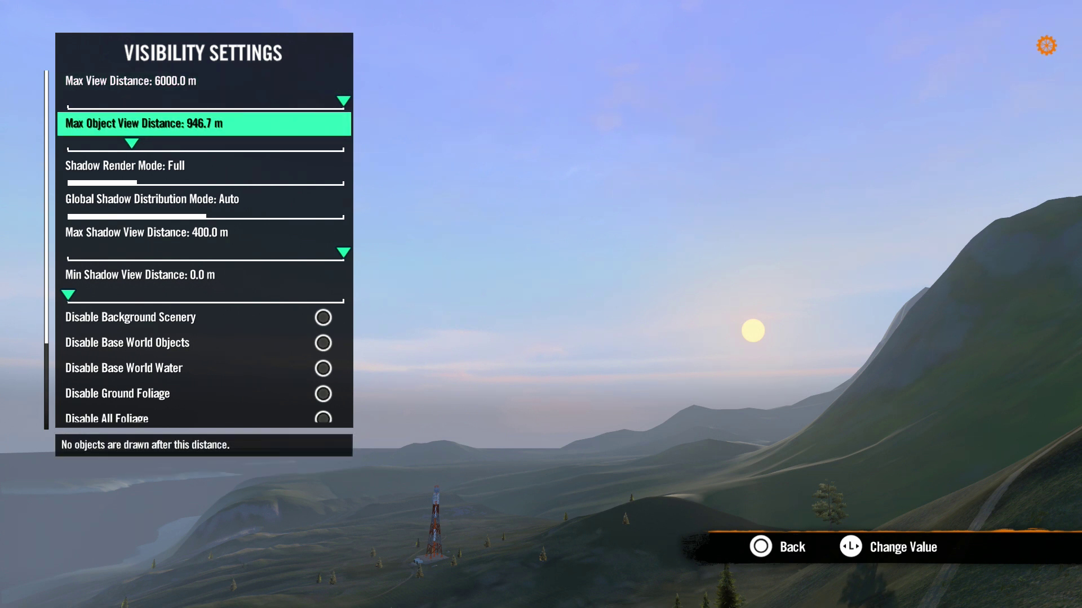
pyautogui.press('Left')
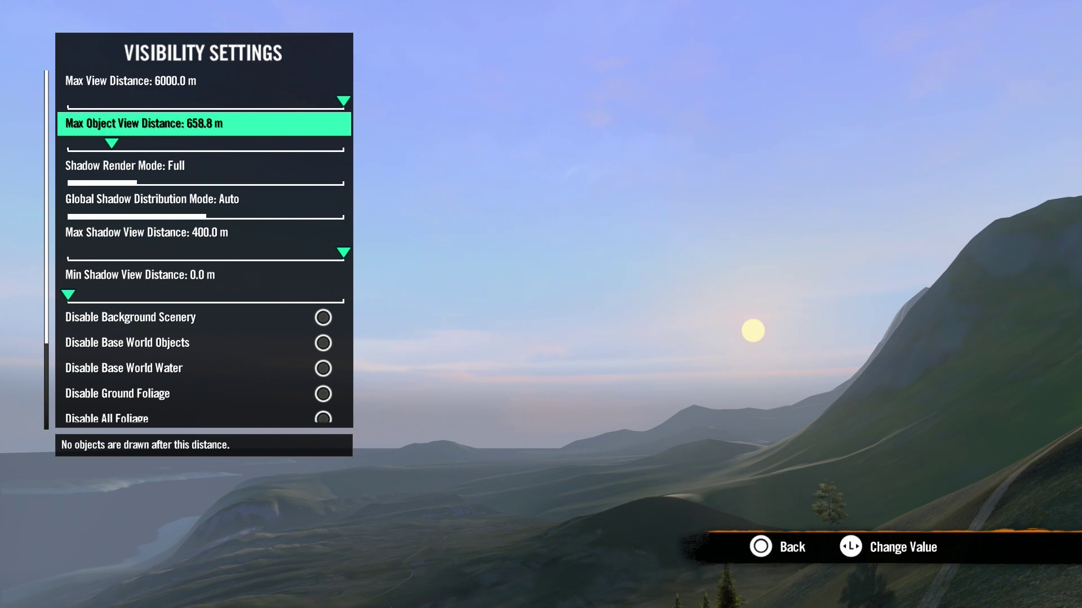
pyautogui.press('Left')
pyautogui.press('Right')
pyautogui.press('Right')
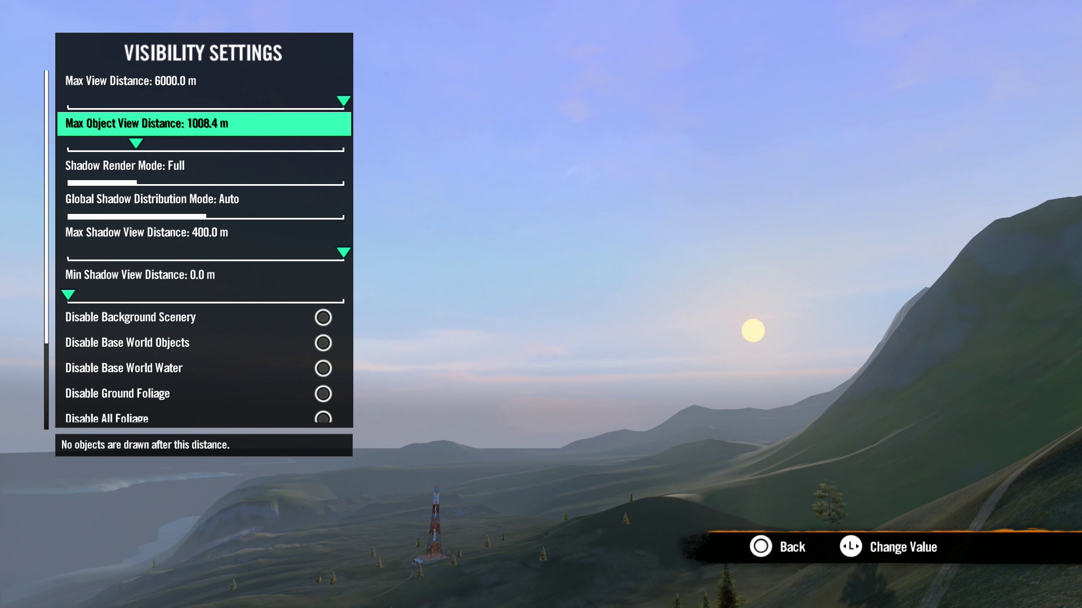
pyautogui.press('Right')
pyautogui.press('Right')
# Cycle the shadow render mode through Global, Local and off.
pyautogui.press('Down')
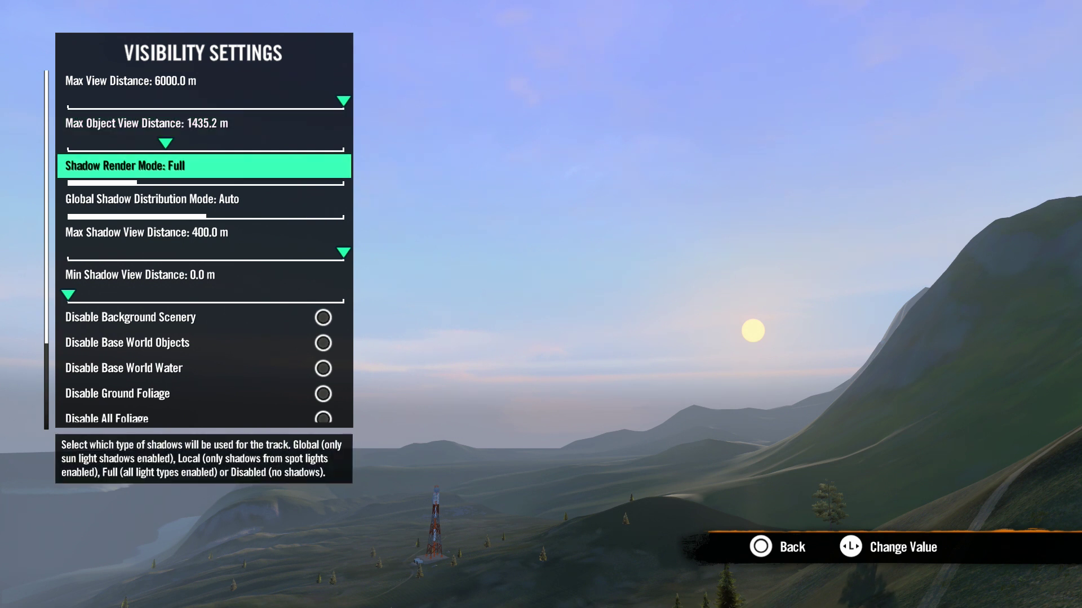
pyautogui.press('Right')
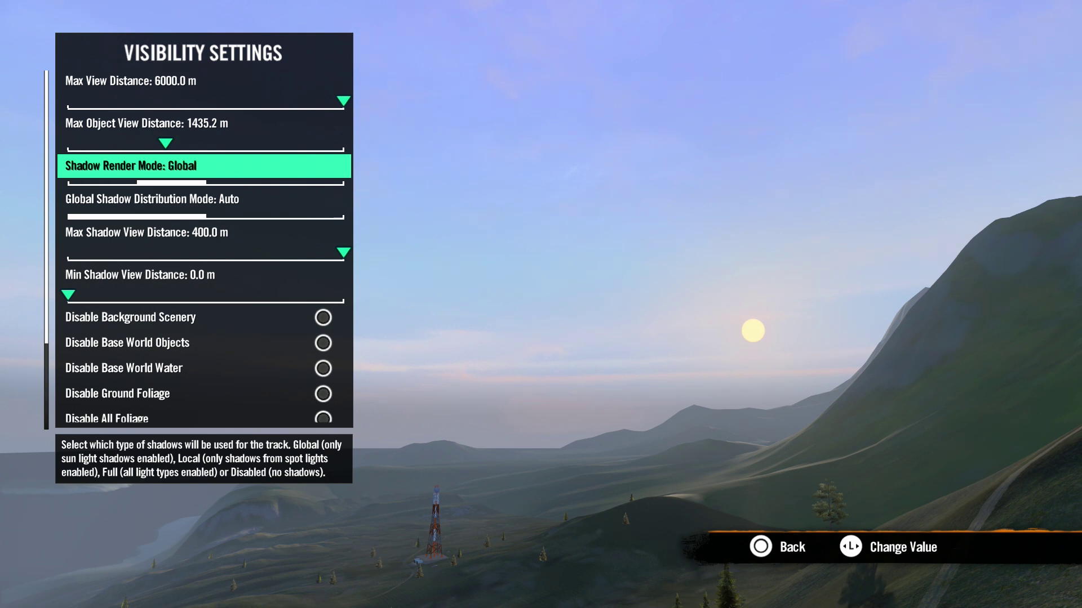
pyautogui.press('Right')
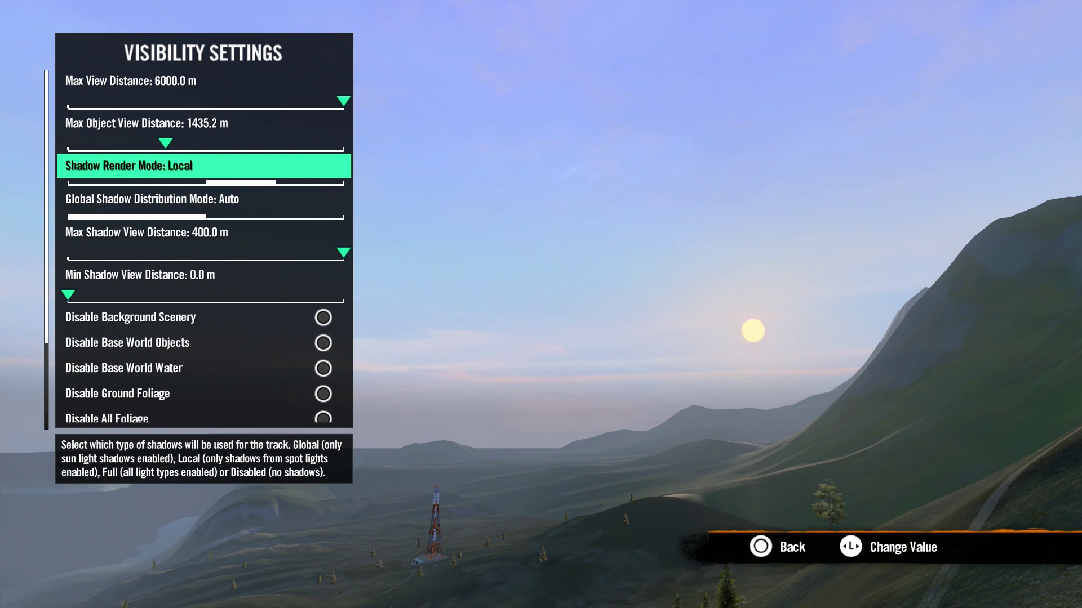
pyautogui.press('Right')
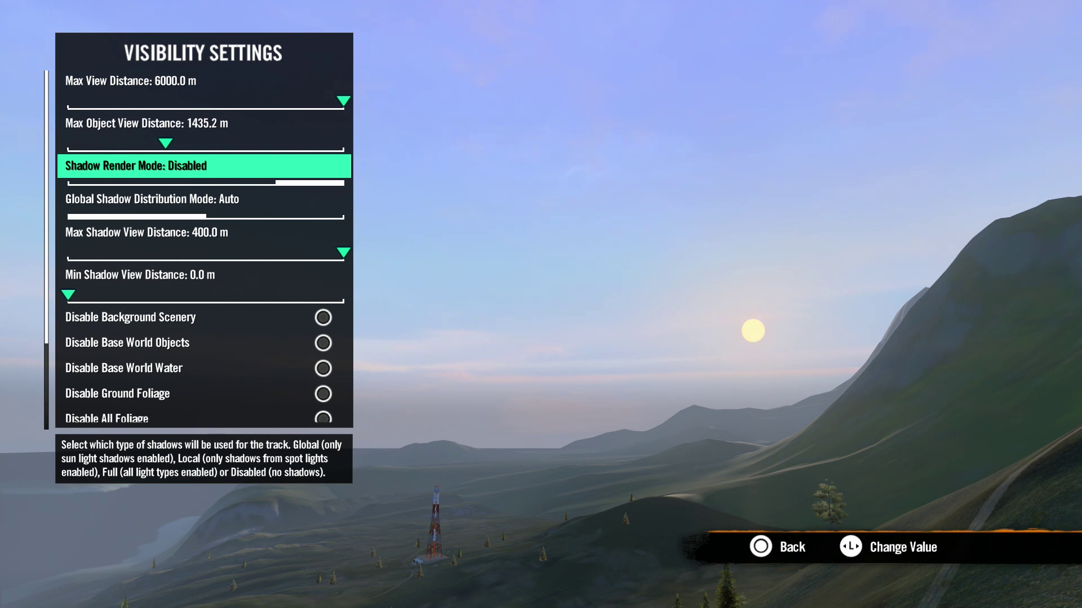
# Set shadow distribution to Range with Max Shadow View Distance at 400.0 m.
pyautogui.press('Down')
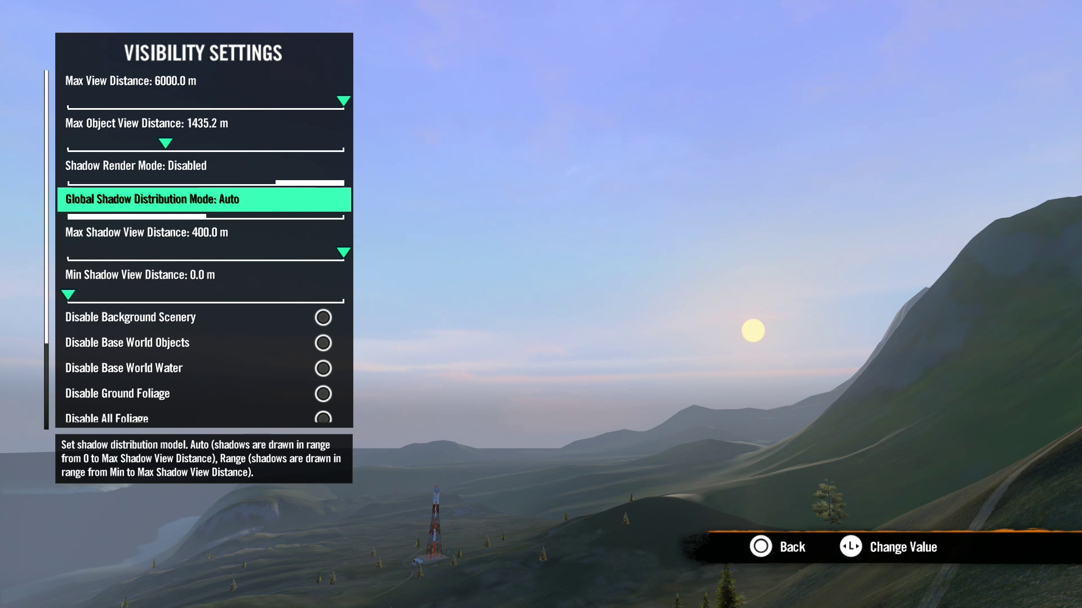
pyautogui.press('Right')
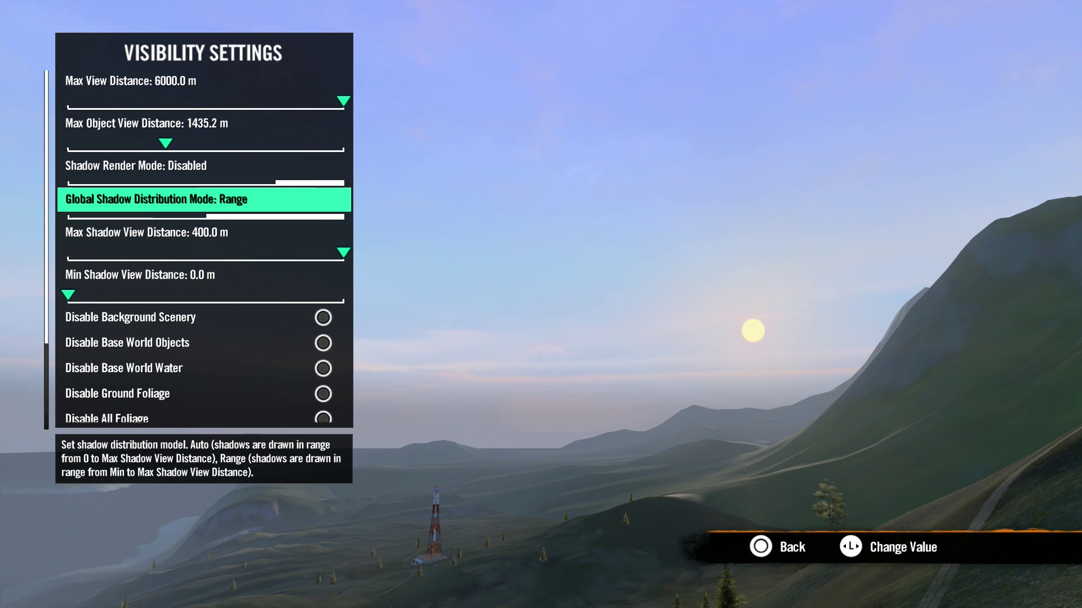
pyautogui.press('Down')
pyautogui.press('Down')
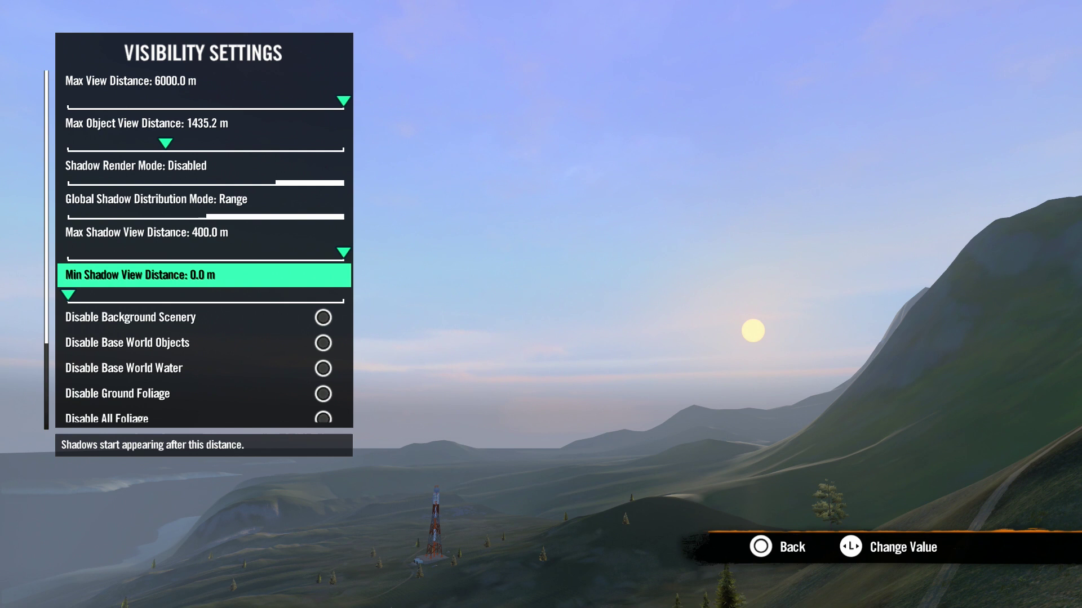
pyautogui.press('Up')
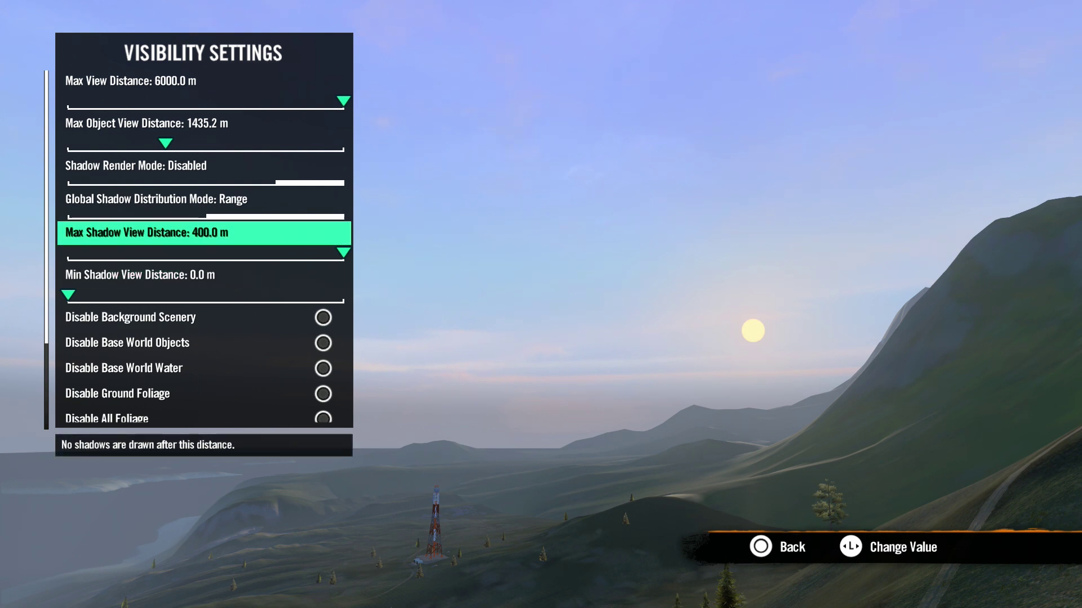
pyautogui.press('Left')
pyautogui.press('Right')
pyautogui.press('Down')
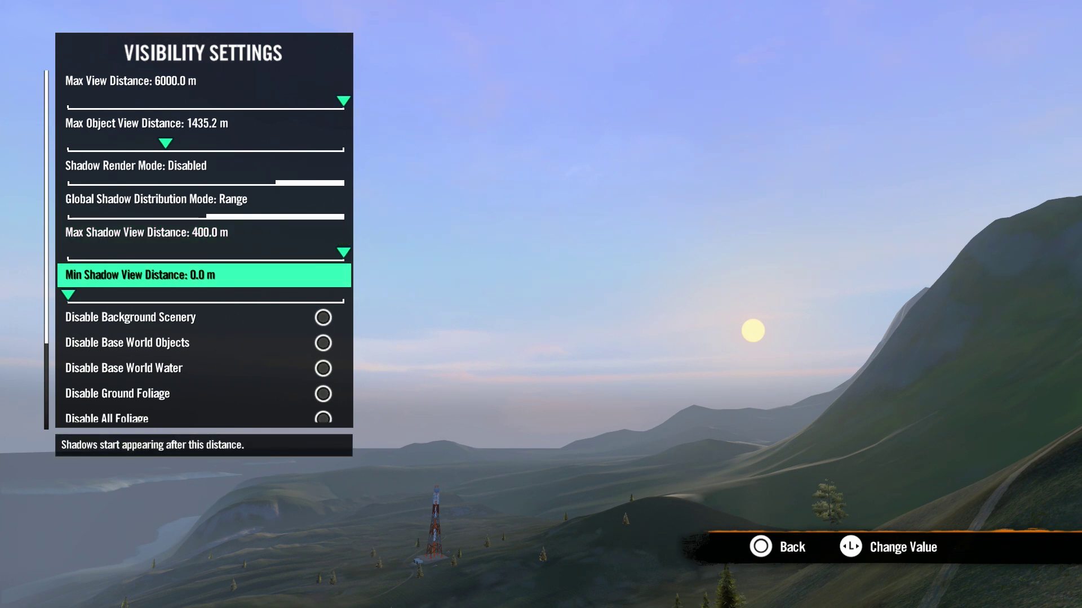
# Toggle the disable options for background scenery, world objects, water, foliage and terrain.
pyautogui.press('Down')
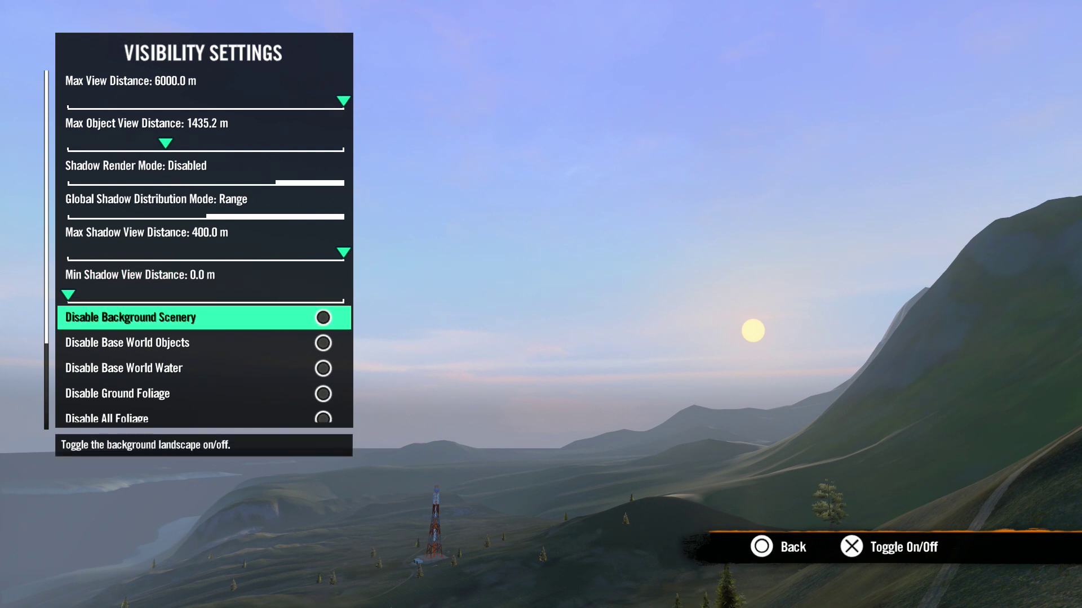
pyautogui.press('Return')
pyautogui.press('Down')
pyautogui.press('Return')
pyautogui.press('Down')
pyautogui.press('Return')
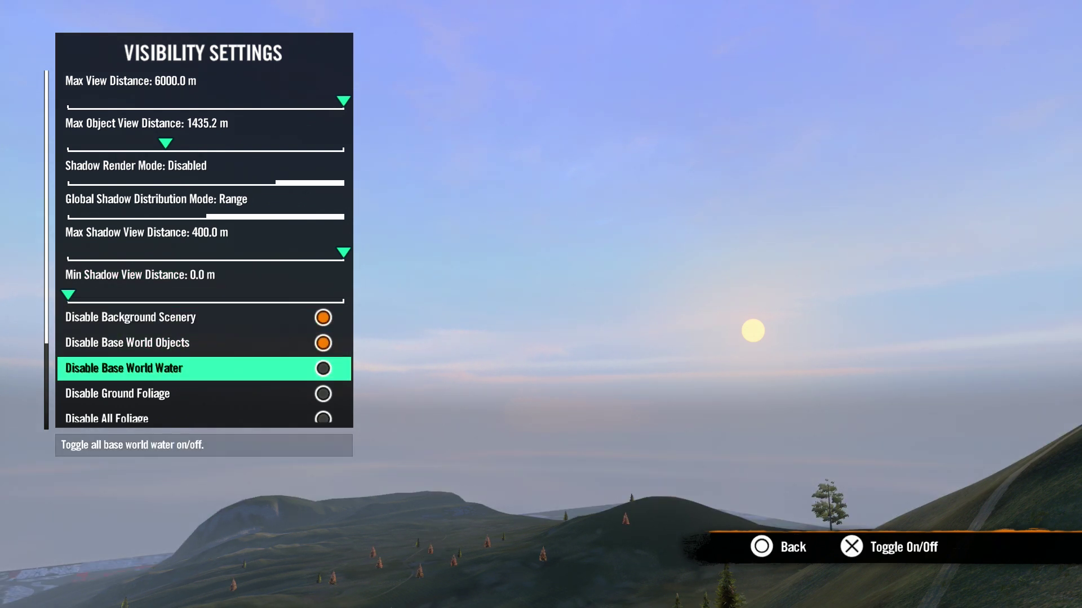
pyautogui.press('Down')
pyautogui.press('Return')
pyautogui.press('Down')
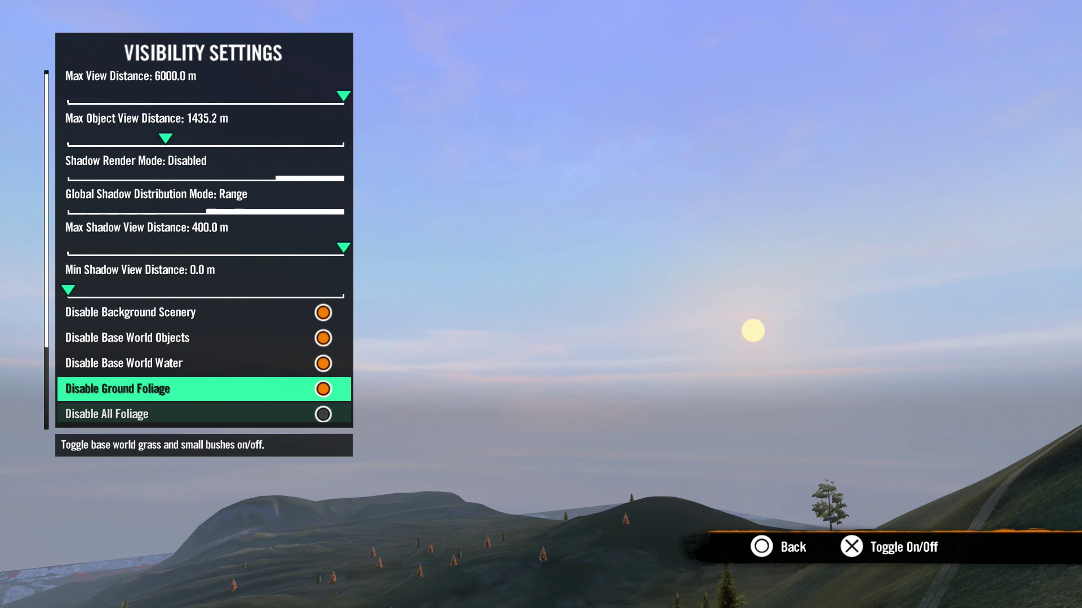
pyautogui.press('Return')
pyautogui.press('Down')
pyautogui.press('Return')
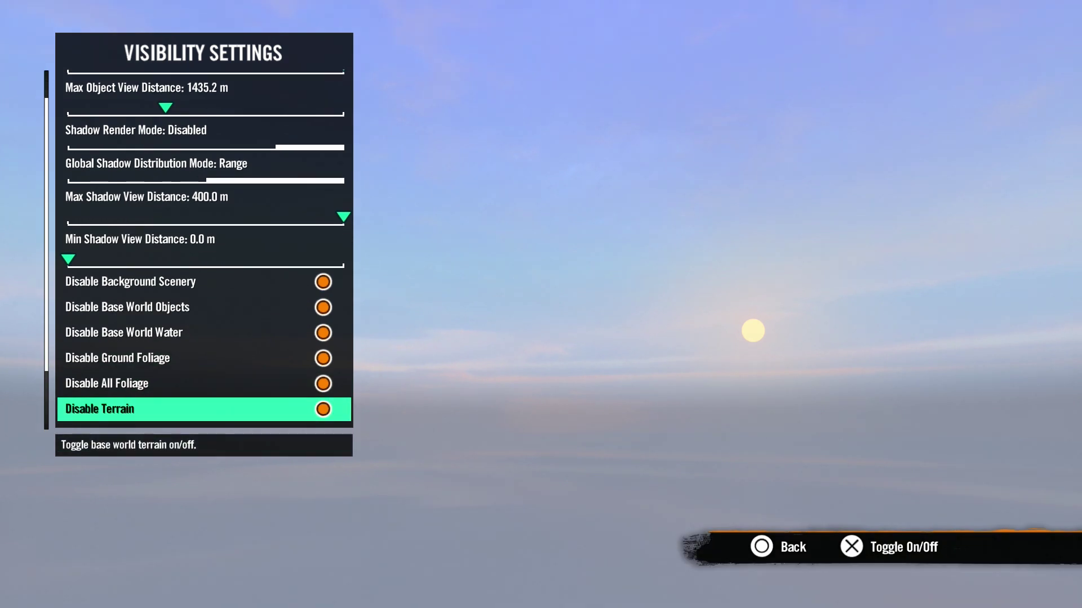
# Set Terrain Decal Render Mode to Disabled.
pyautogui.press('Down')
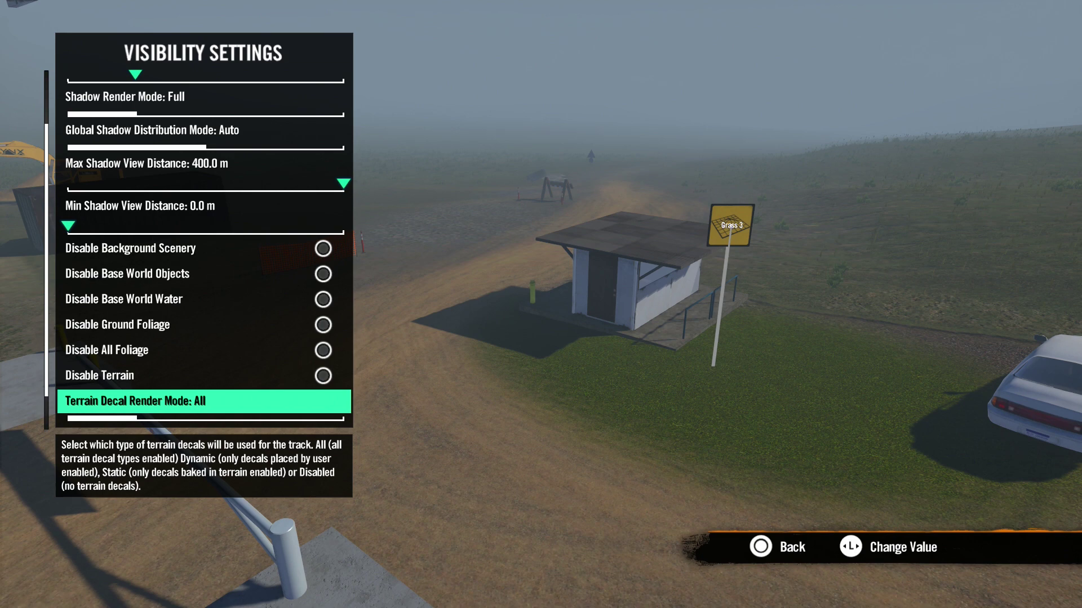
pyautogui.press('Right')
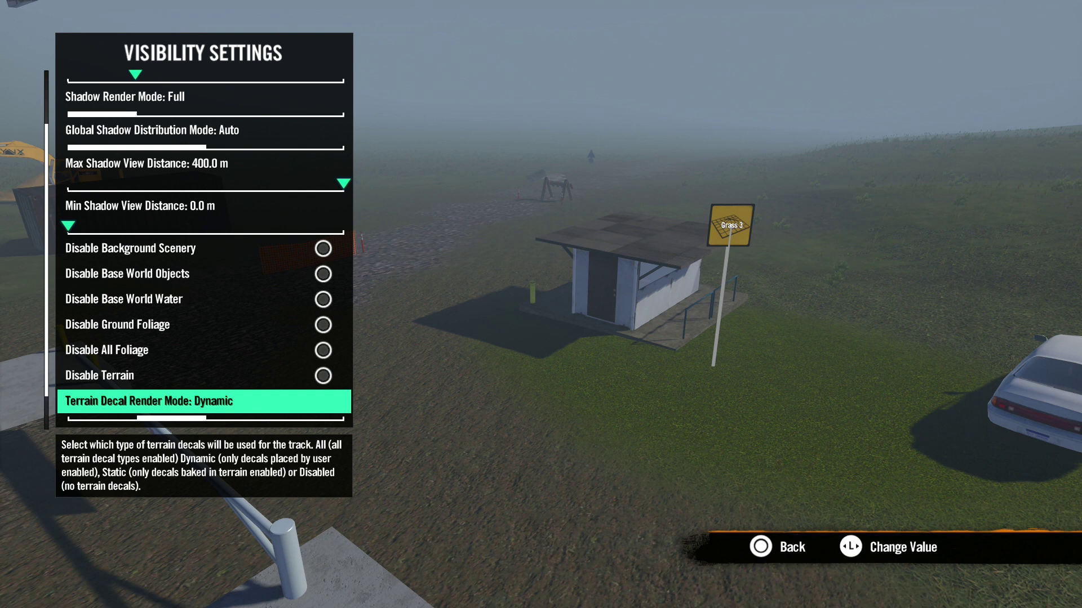
pyautogui.press('Right')
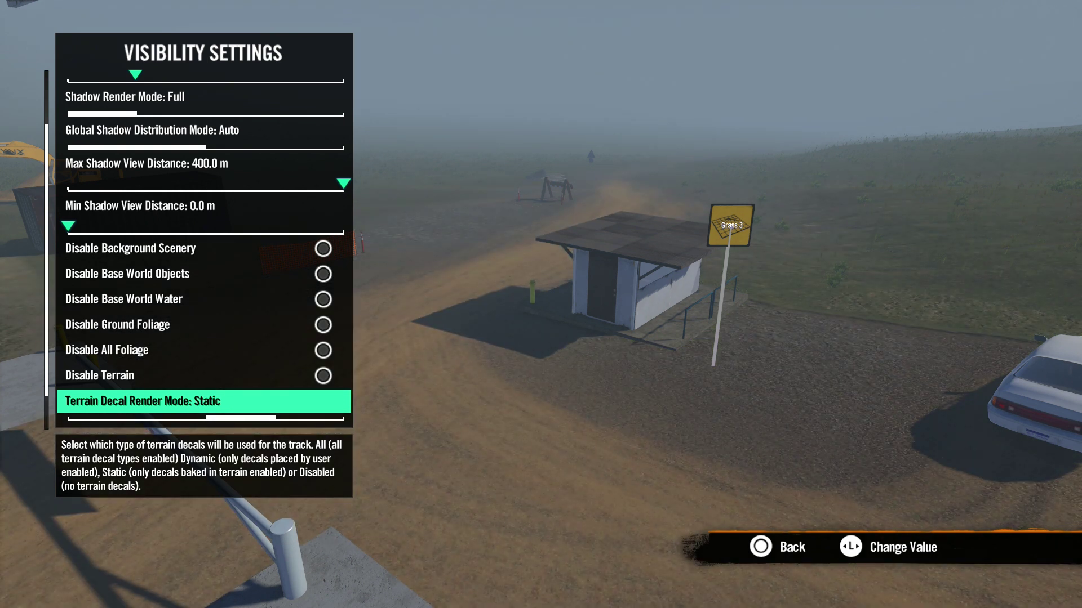
pyautogui.press('Right')
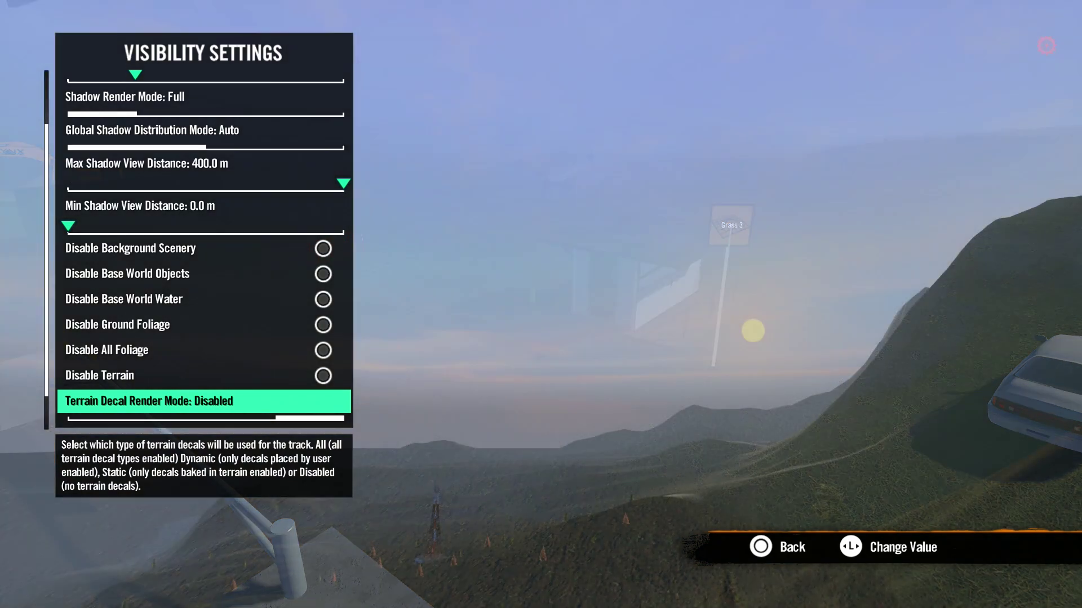
pyautogui.press('Down')
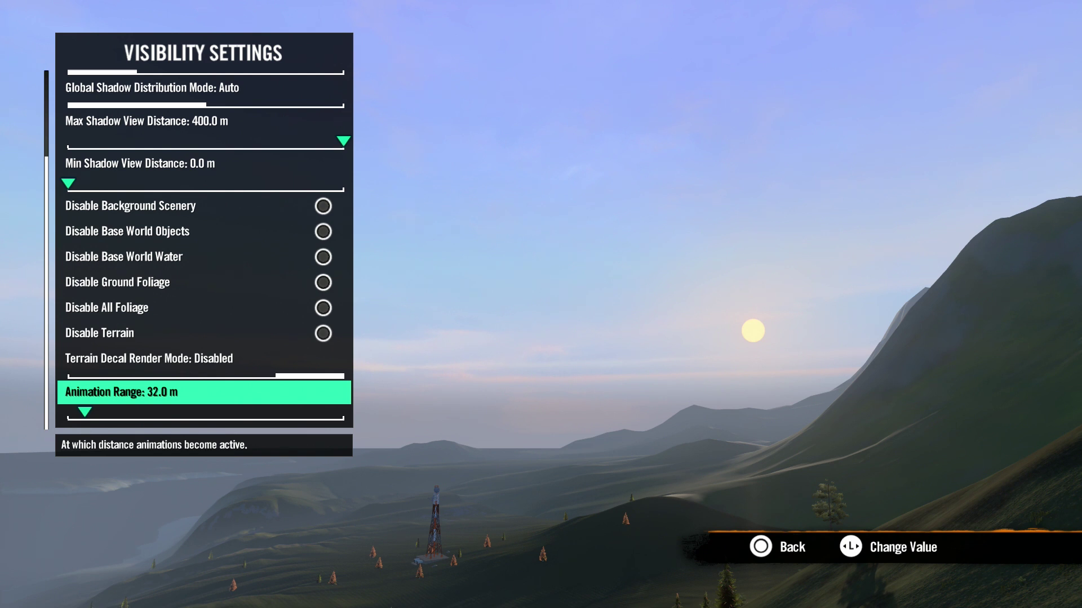
# Open Global Reverb Settings and cycle the preset from Indoor, Small through to Special, Space.
pyautogui.press('Escape')
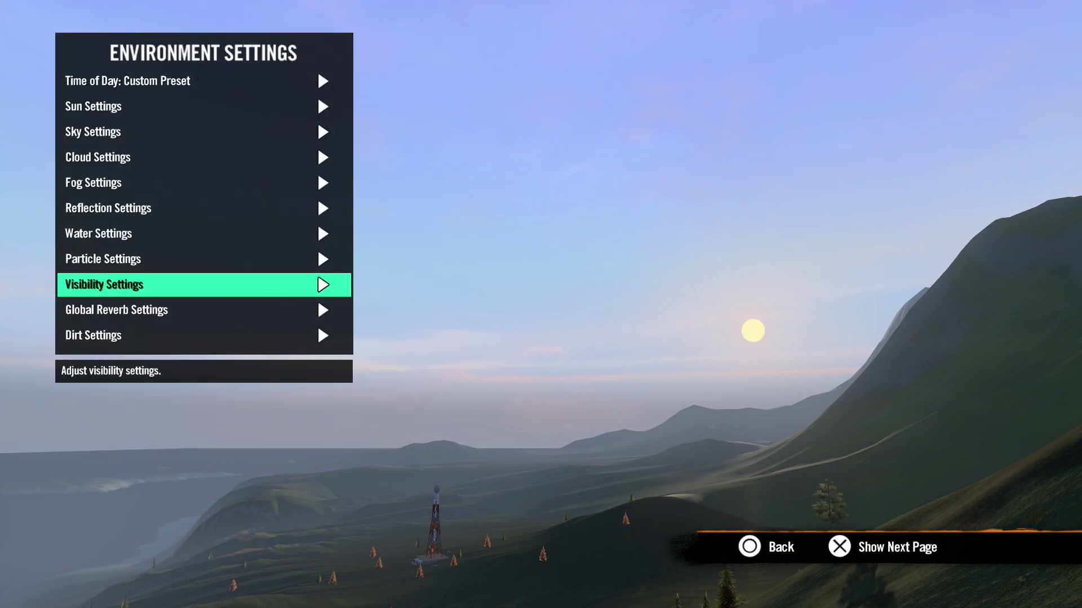
pyautogui.press('Down')
pyautogui.press('Return')
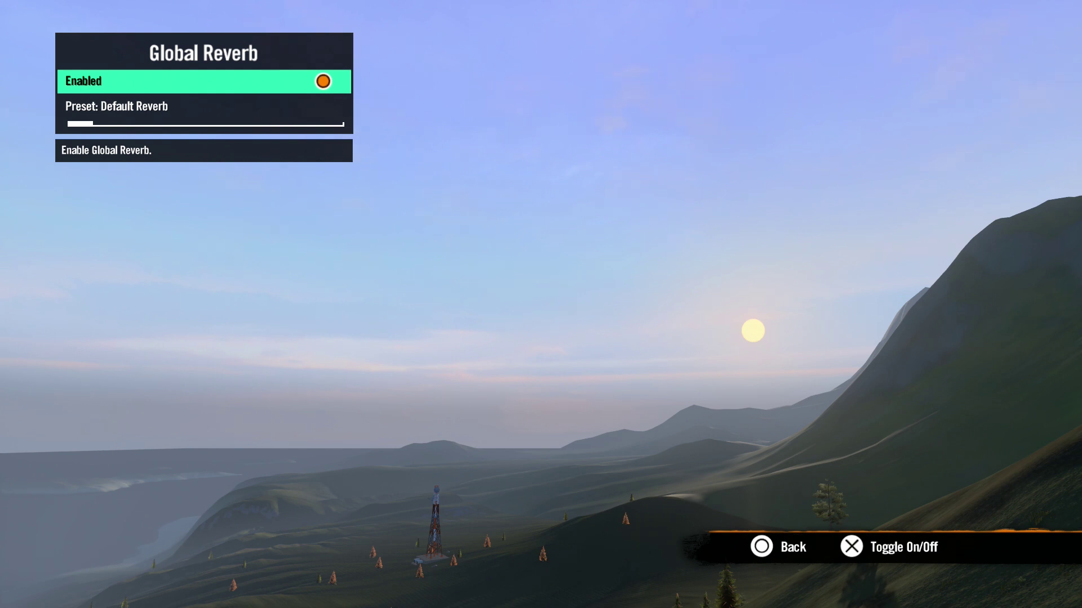
pyautogui.press('Down')
pyautogui.press('Right')
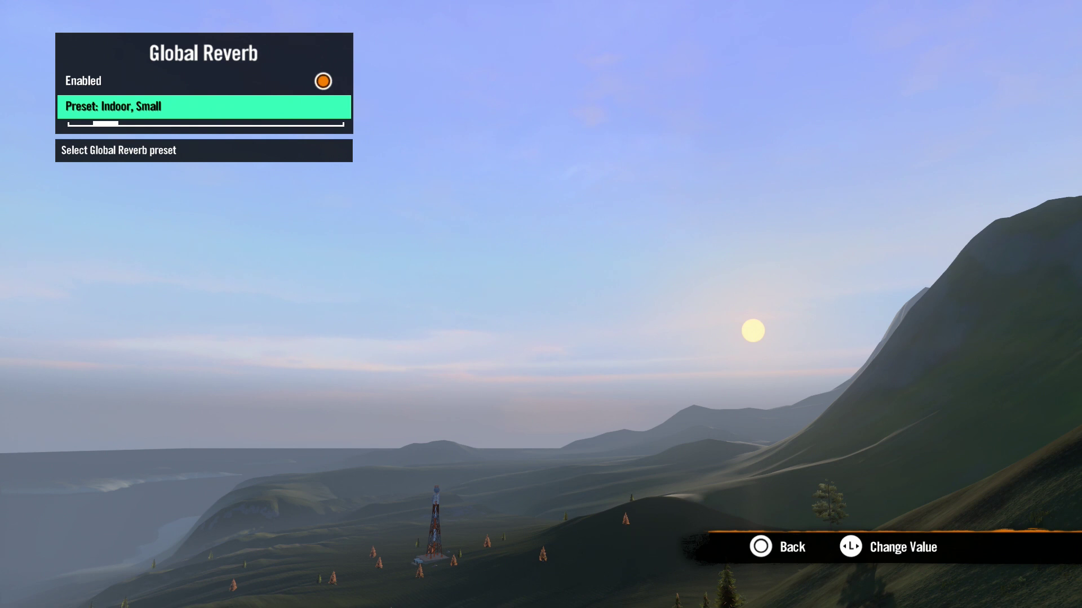
pyautogui.press('Right')
pyautogui.press('Right')
pyautogui.press('Right')
pyautogui.press('Right')
pyautogui.press('Right')
pyautogui.press('Right')
pyautogui.press('Right')
pyautogui.press('Right')
pyautogui.press('Right')
pyautogui.press('Escape')
# Turn on rider dirt in Dirt Settings and choose the Cracks 2 dirt type.
pyautogui.press('Down')
pyautogui.press('Return')
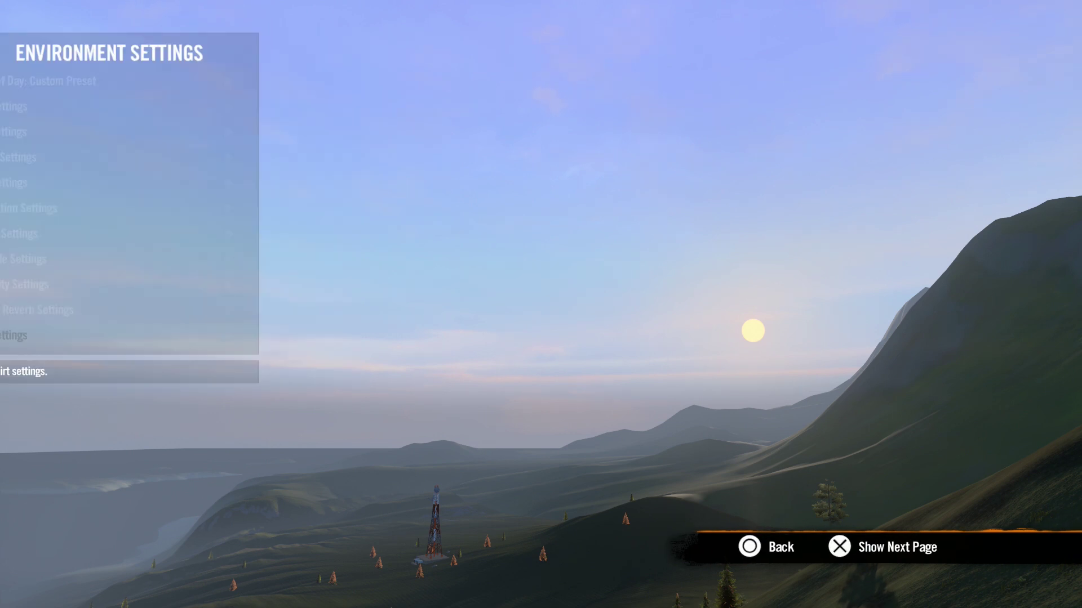
pyautogui.press('Return')
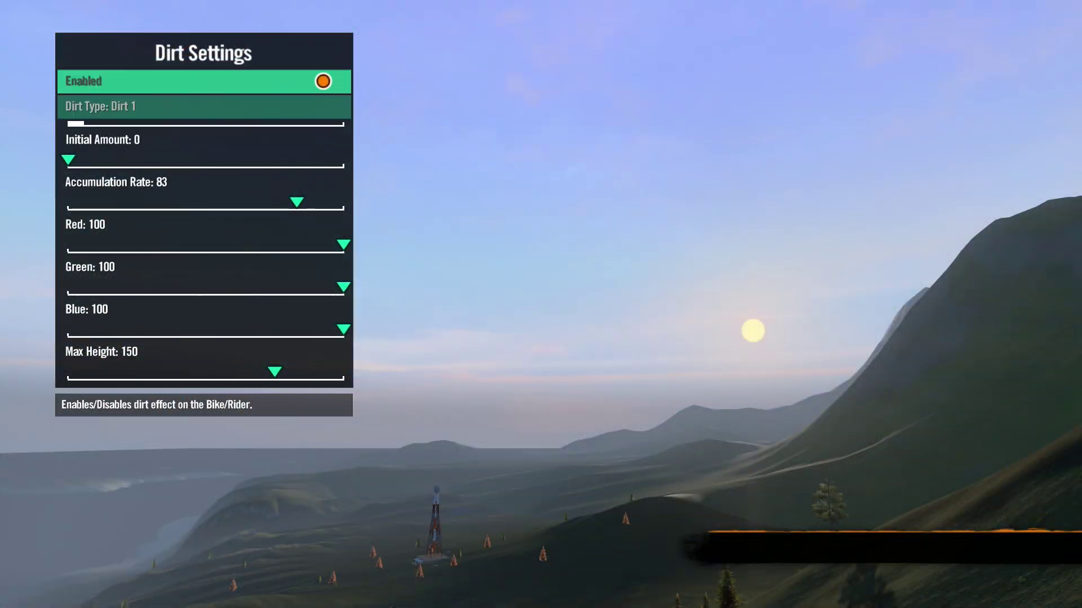
pyautogui.press('Down')
pyautogui.press('Right')
pyautogui.press('Right')
pyautogui.press('Right')
pyautogui.press('Right')
pyautogui.press('Right')
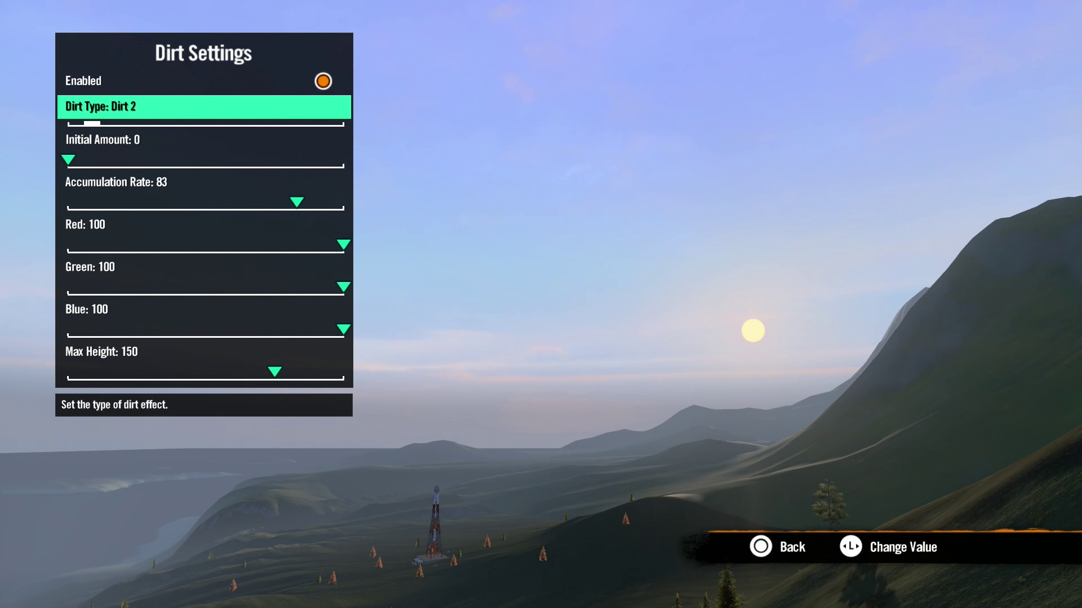
pyautogui.press('Right')
pyautogui.press('Right')
pyautogui.press('Right')
pyautogui.press('Right')
pyautogui.press('Right')
pyautogui.press('Right')
# Set initial dirt amount to 0, accumulation rate to 77 and maximum height to 200.
pyautogui.press('Down')
pyautogui.press('Right')
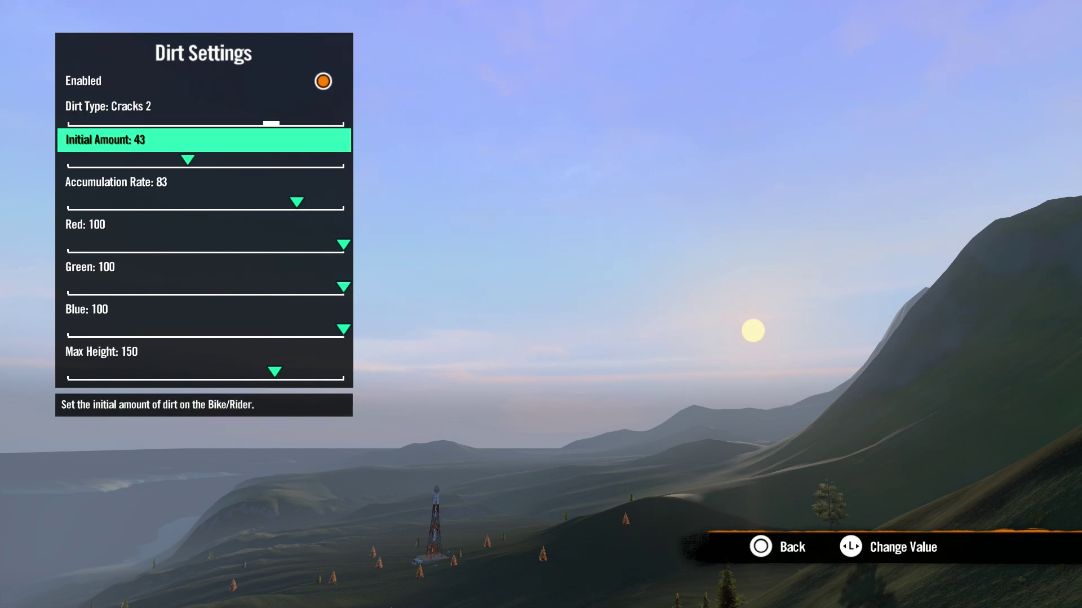
pyautogui.press('Left')
pyautogui.press('Down')
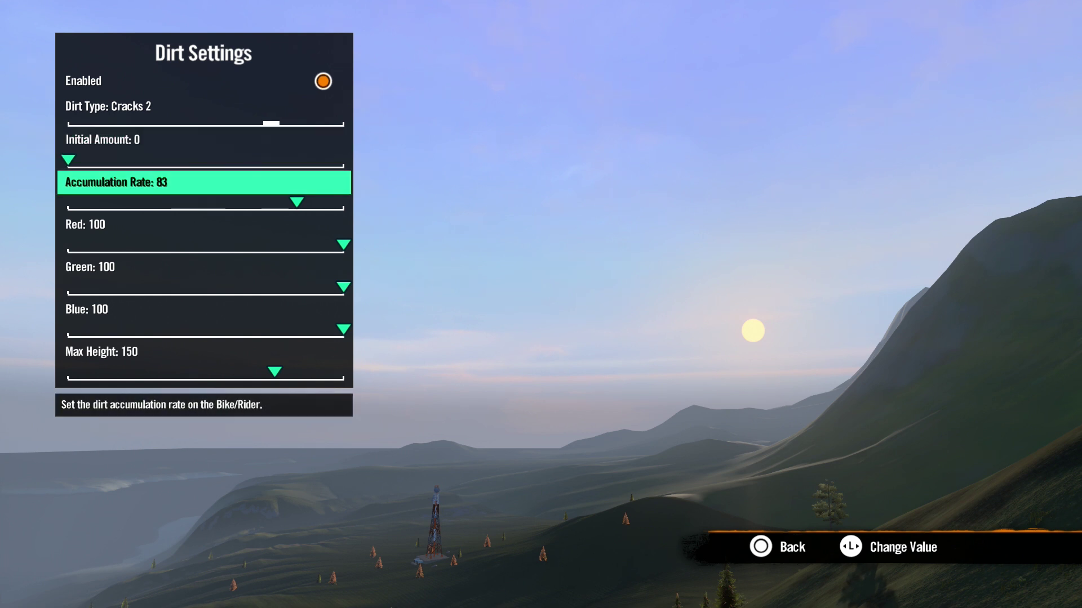
pyautogui.press('Right')
pyautogui.press('Left')
pyautogui.press('Down')
pyautogui.press('Down')
pyautogui.press('Down')
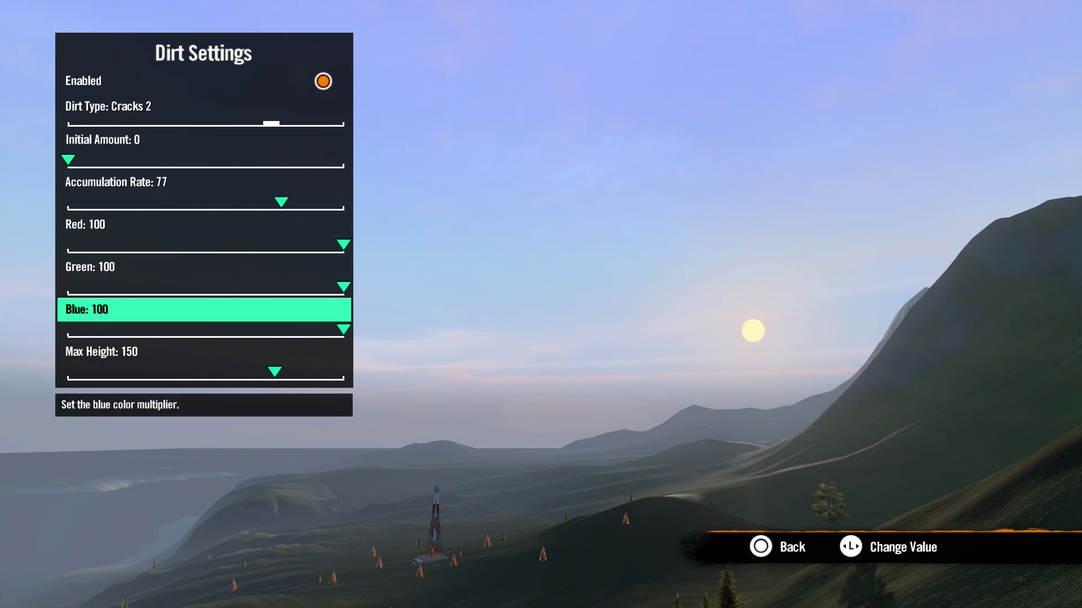
pyautogui.press('Down')
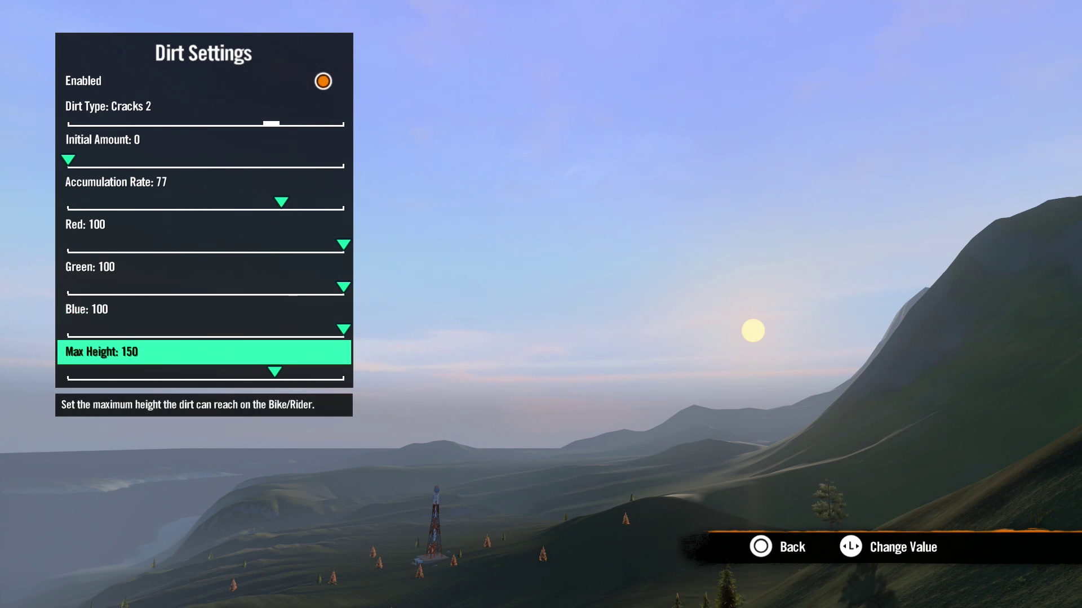
pyautogui.press('Left')
pyautogui.press('Right')
pyautogui.press('Right')
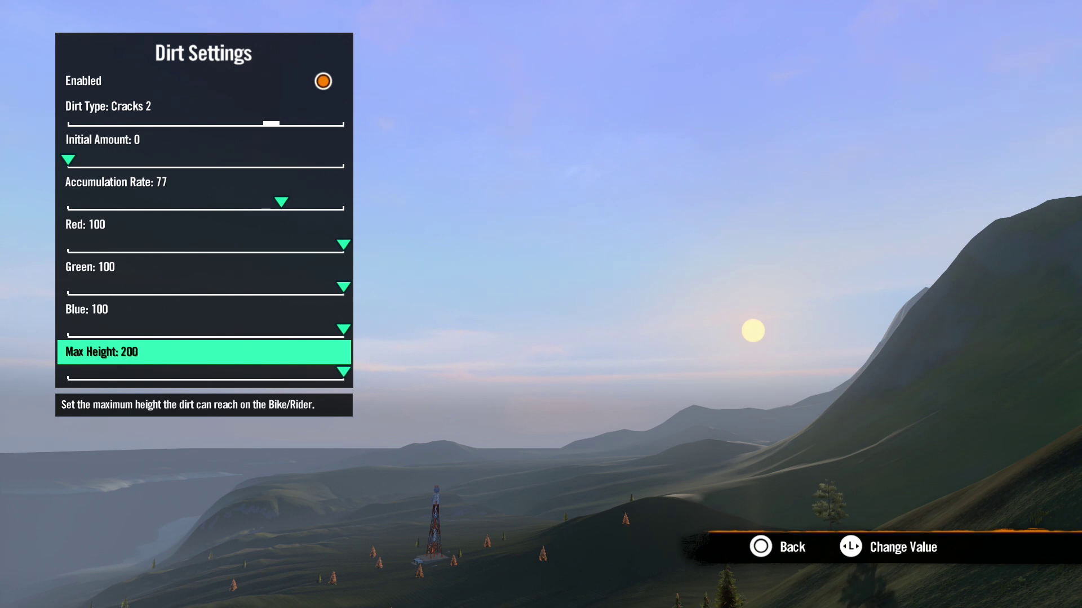